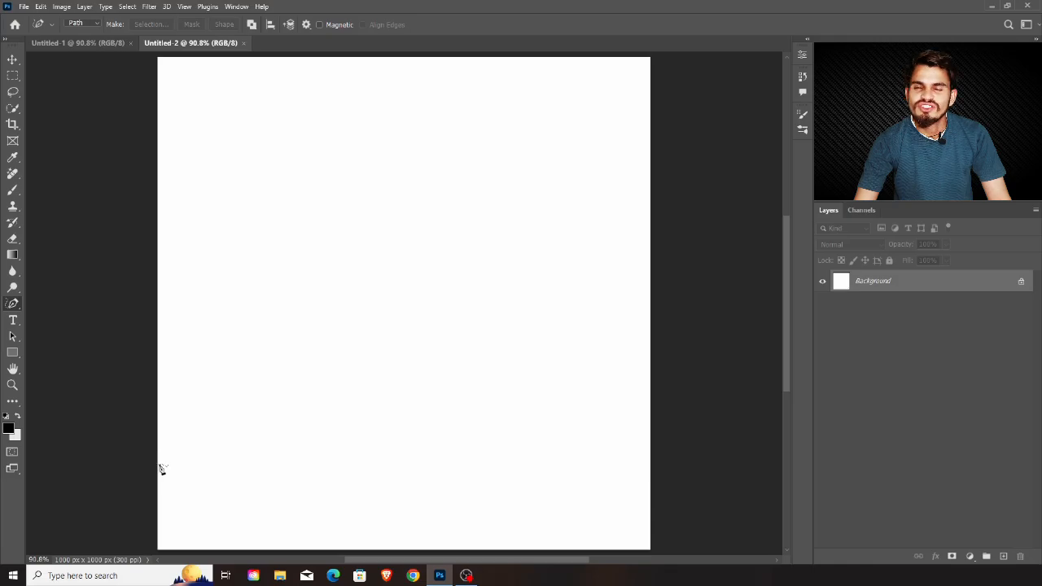
Draw a closed wavy freeform path over the canvas's lower-right half and fill it with solid green #198603
mouse_move(160, 431)
left_mouse_down()
mouse_move(310, 418)
mouse_move(374, 281)
mouse_move(399, 268)
mouse_move(448, 275)
mouse_move(524, 176)
mouse_move(606, 153)
mouse_move(665, 79)
mouse_move(678, 97)
mouse_move(684, 209)
mouse_move(653, 558)
mouse_move(165, 536)
mouse_move(138, 495)
mouse_move(159, 431)
left_mouse_up()
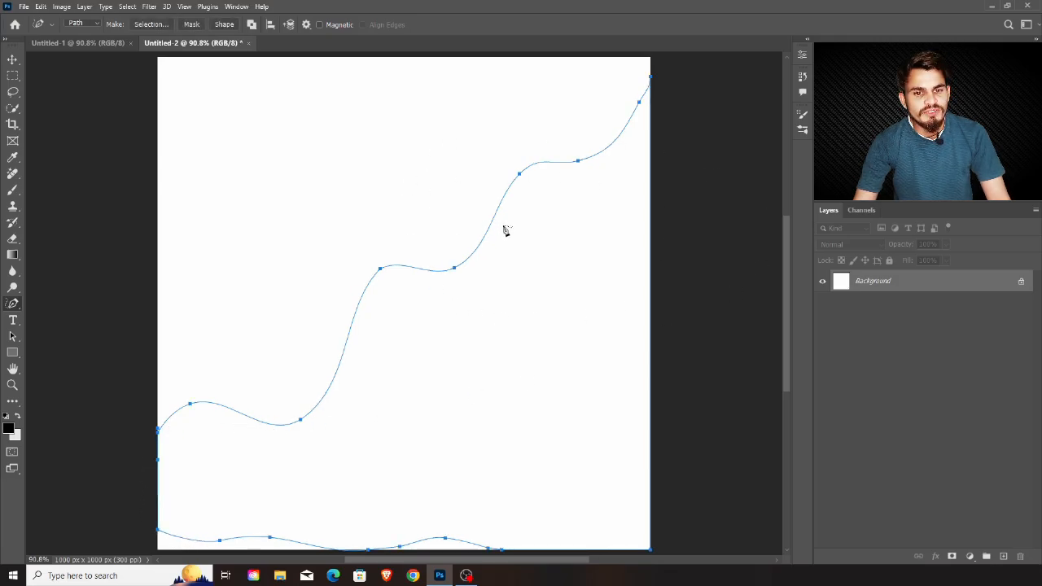
left_click(970, 557)
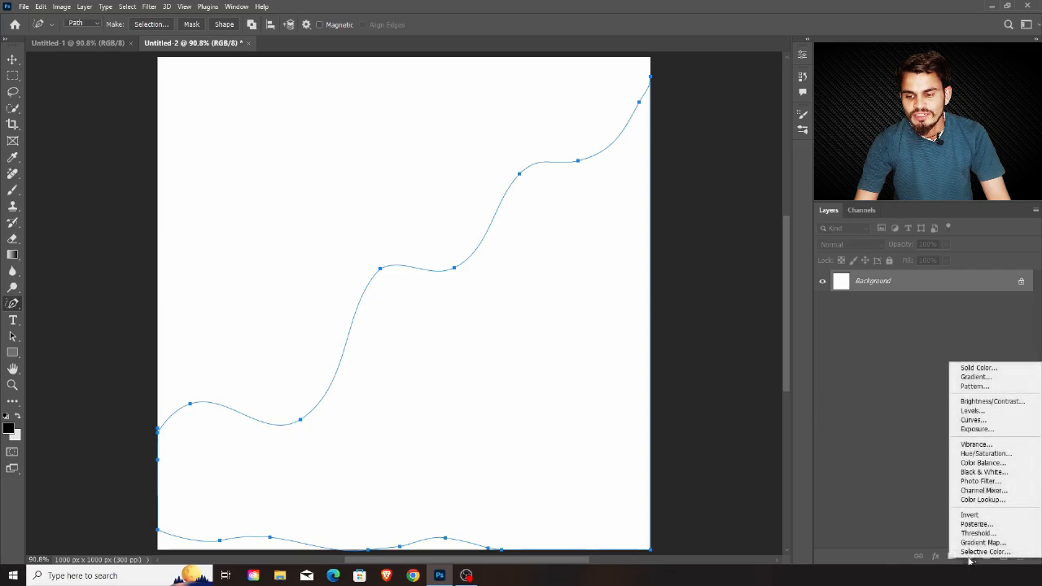
left_click(988, 368)
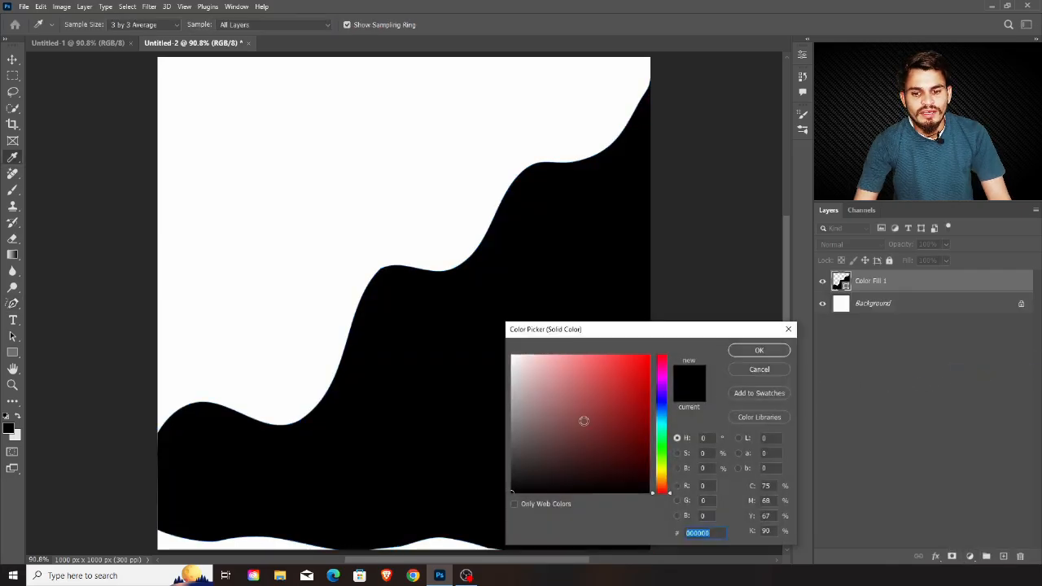
left_click(649, 421)
left_click(660, 444)
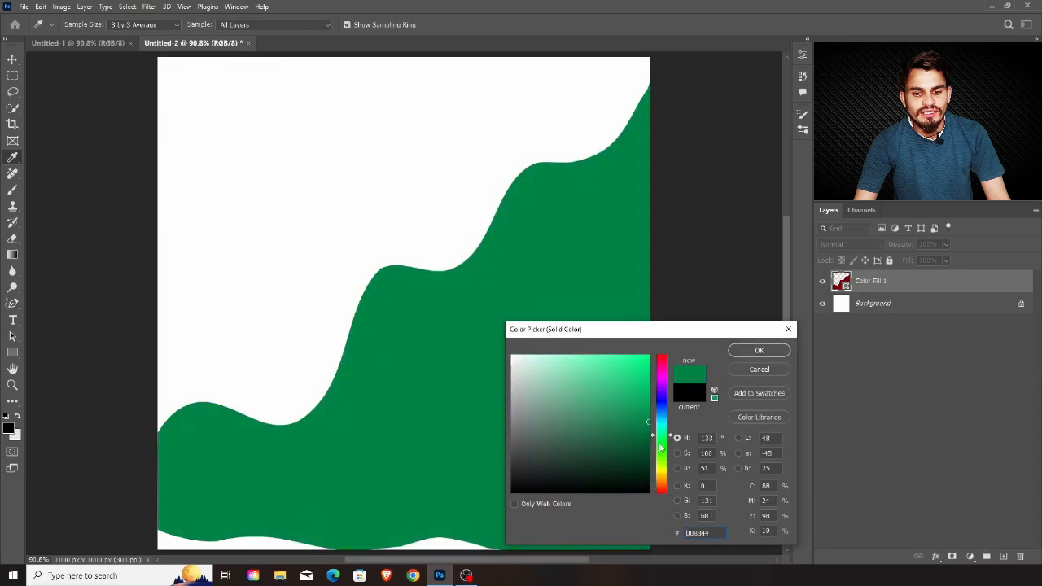
left_click_drag(660, 445, 659, 452)
left_click_drag(642, 416, 646, 420)
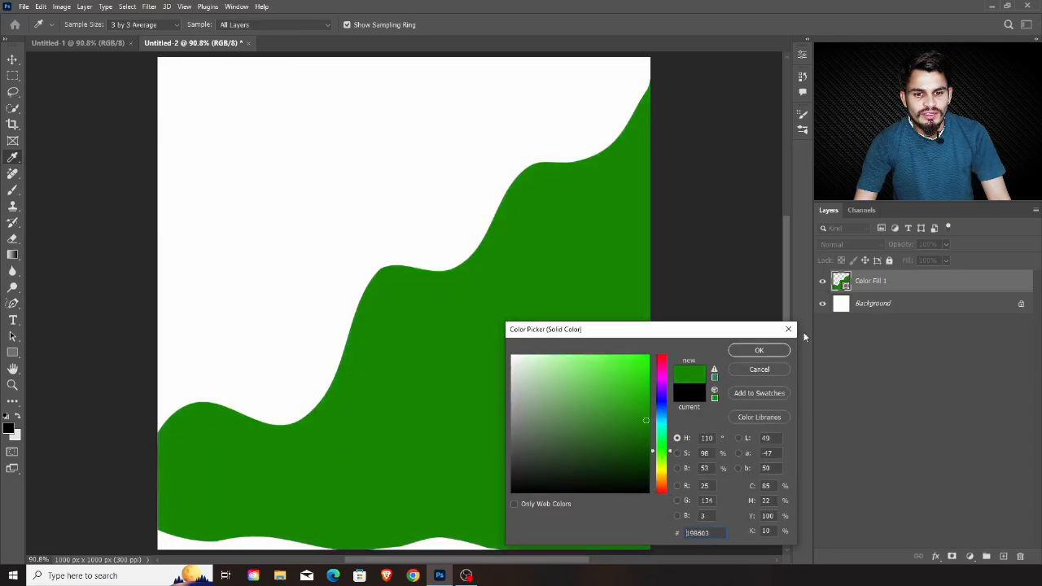
left_click(759, 351)
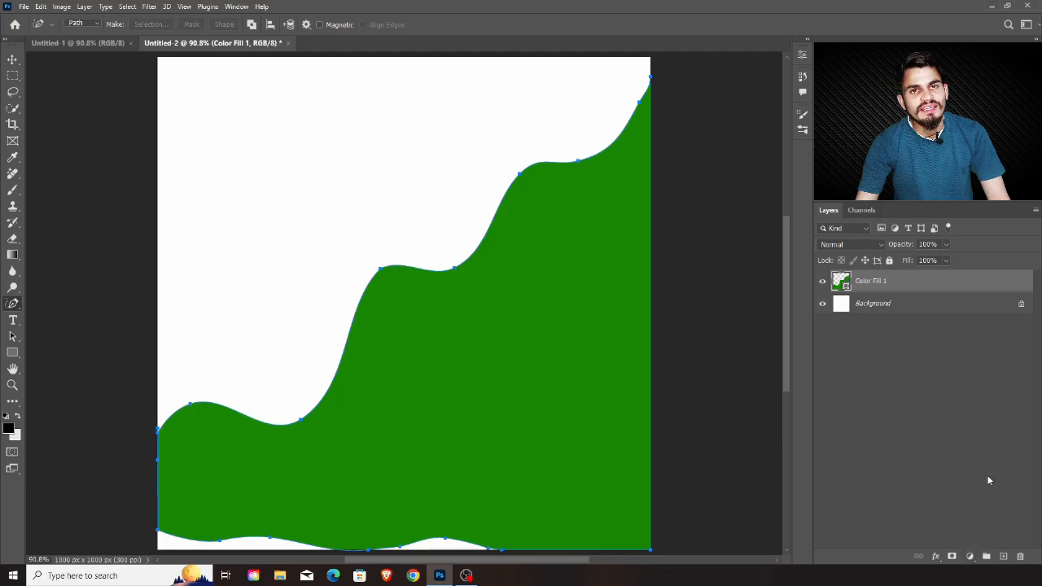
Add a burnt-orange solid colour fill layer, #a14000, and place it beneath the green wavy shape's layer
left_click(969, 557)
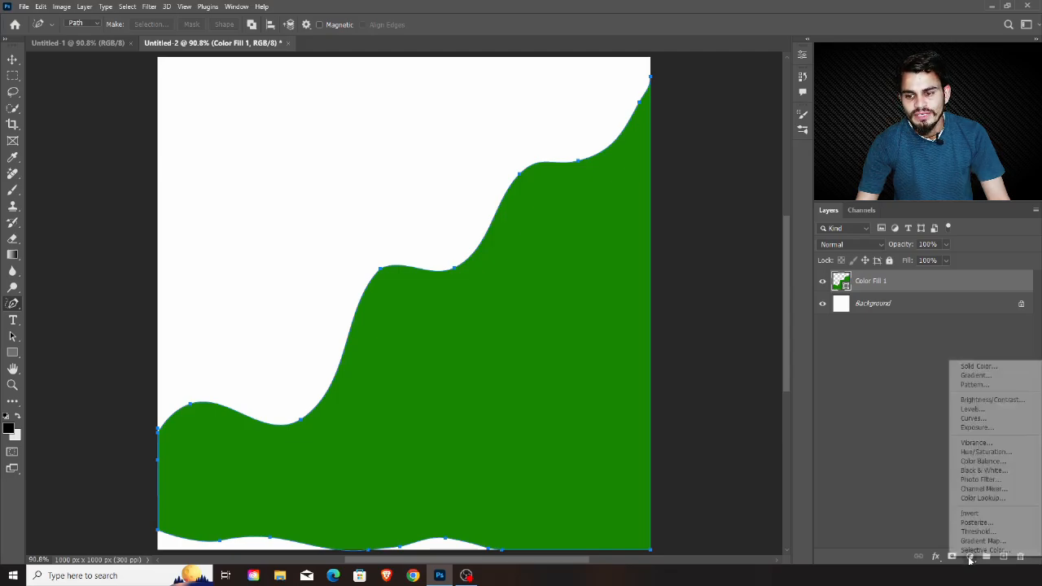
left_click(1000, 368)
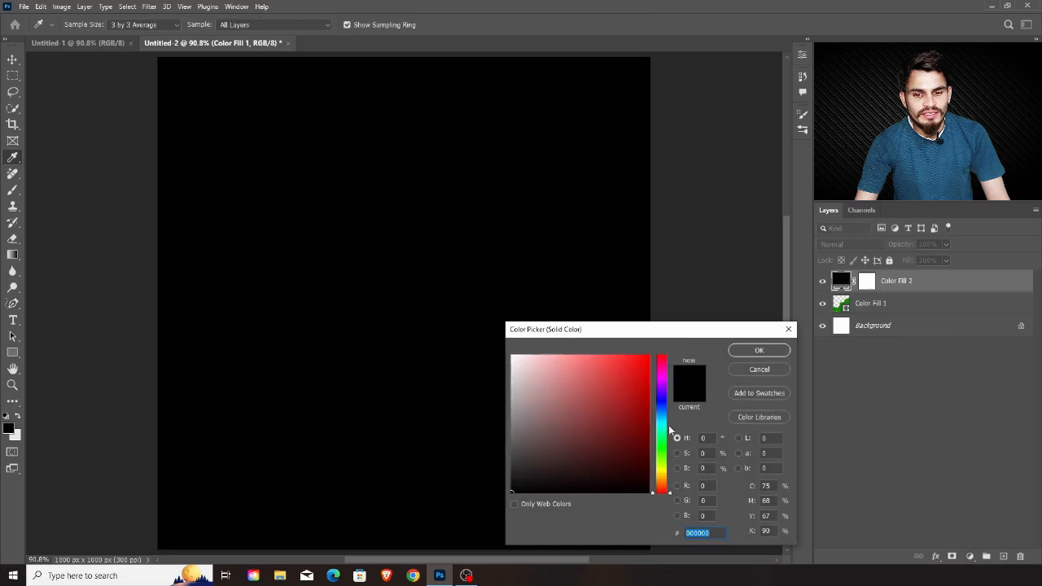
left_click_drag(661, 442, 657, 411)
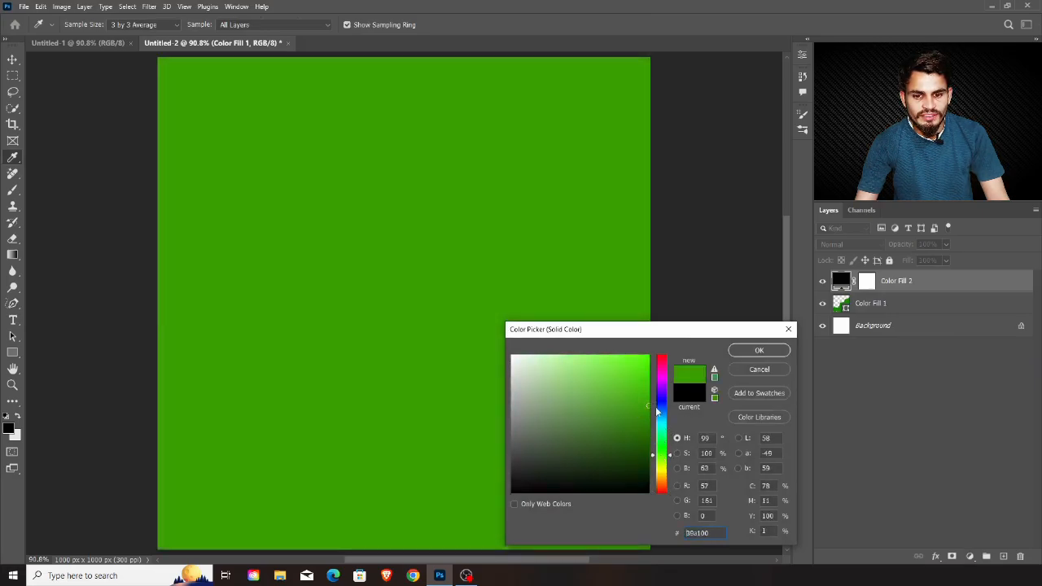
left_click_drag(668, 484, 664, 485)
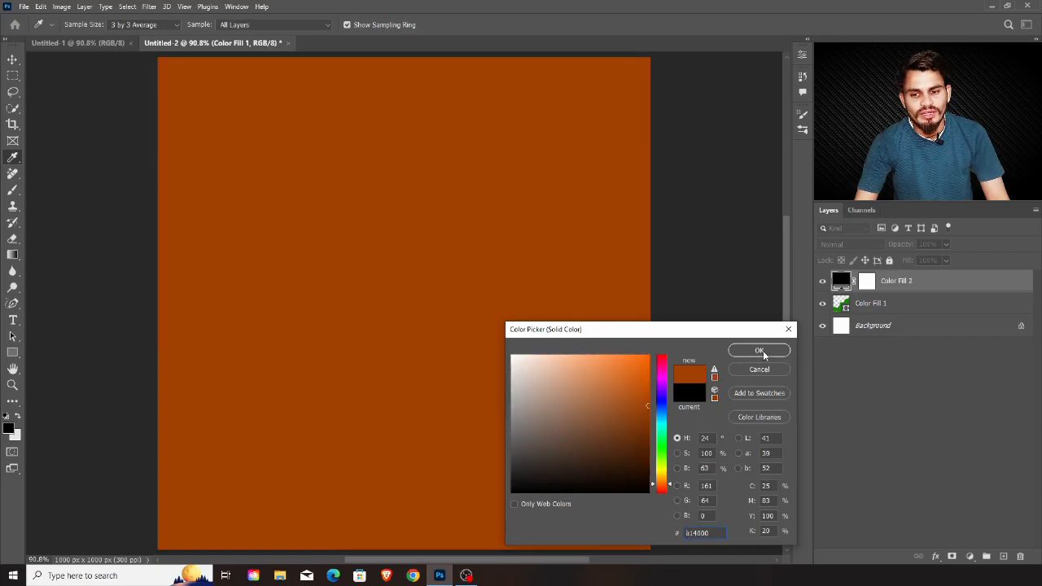
left_click(760, 351)
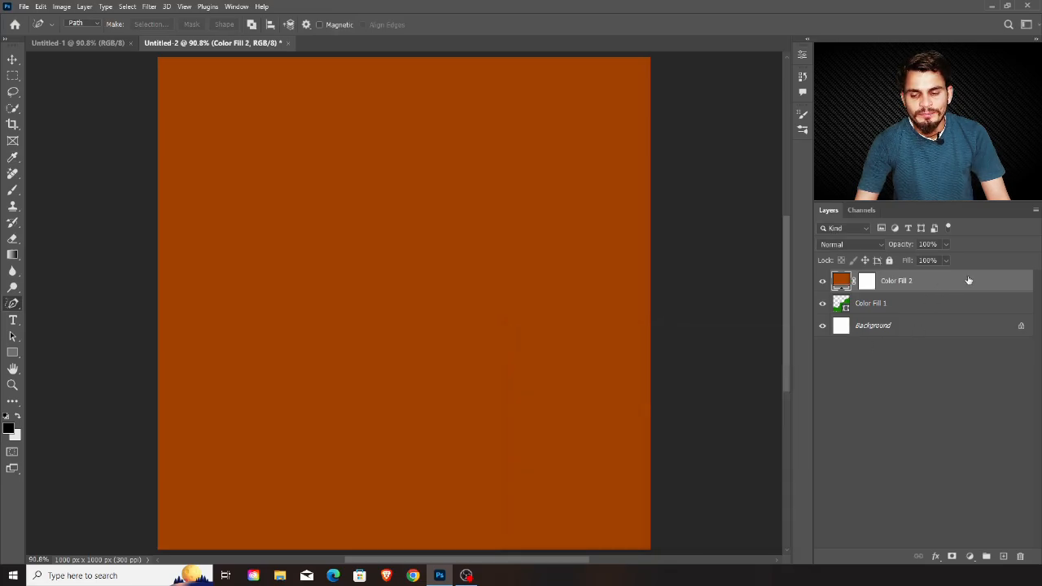
left_click_drag(969, 280, 964, 306)
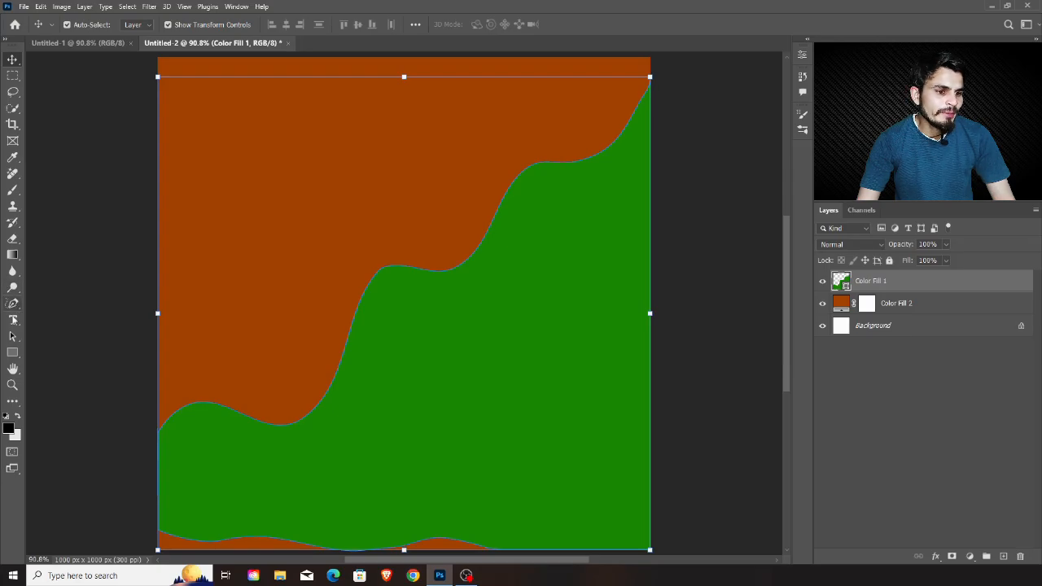
Add the white heading text "Healthy" on the orange area near the canvas's upper edge
left_click(15, 322)
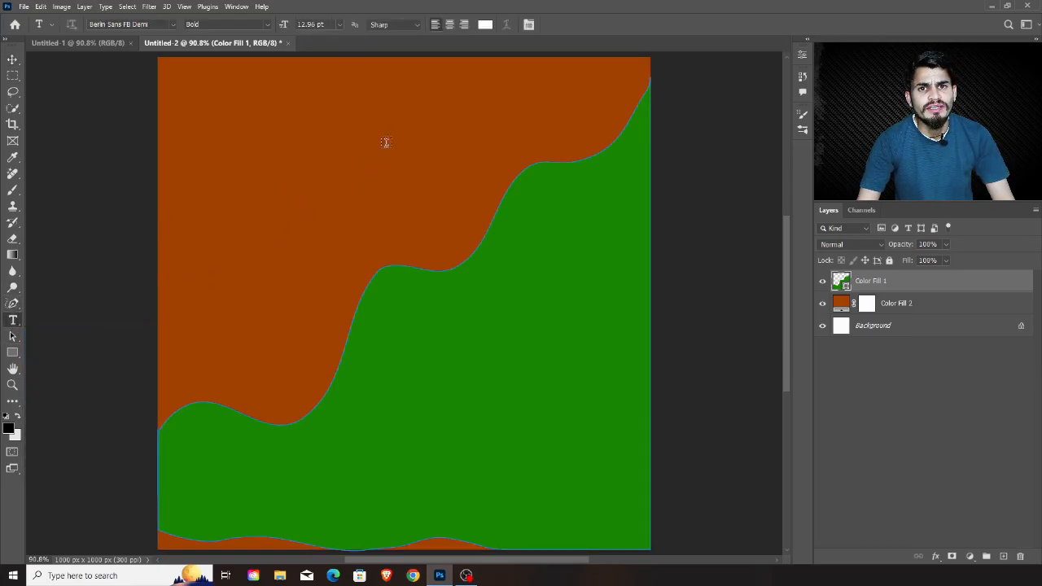
left_click(291, 115)
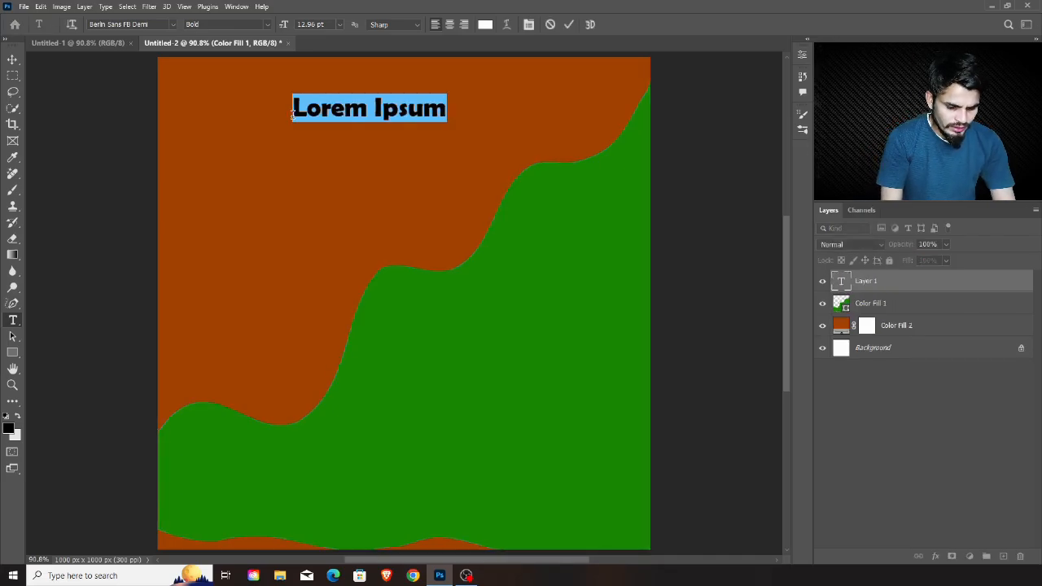
type("Hea")
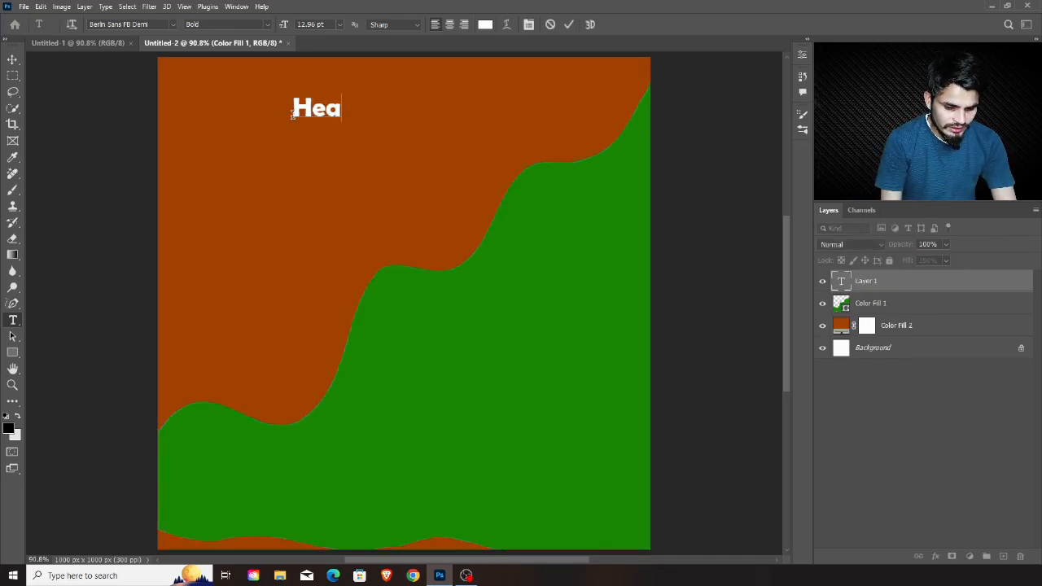
type("lthy")
key("ctrl+Return")
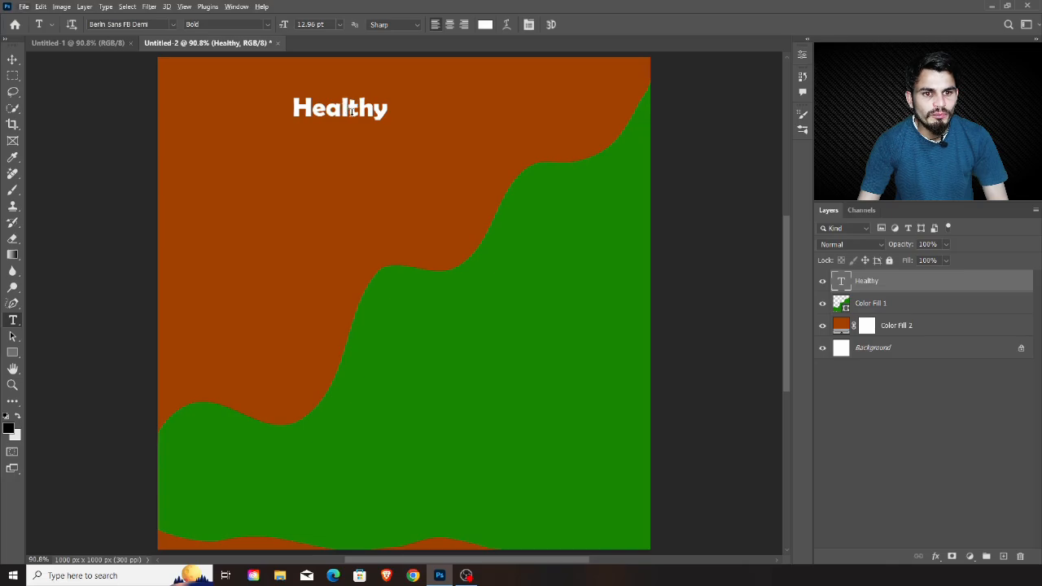
Duplicate the "Healthy" text just below the original and change the copy's wording to "FOOD"
key("v")
key("alt+v")
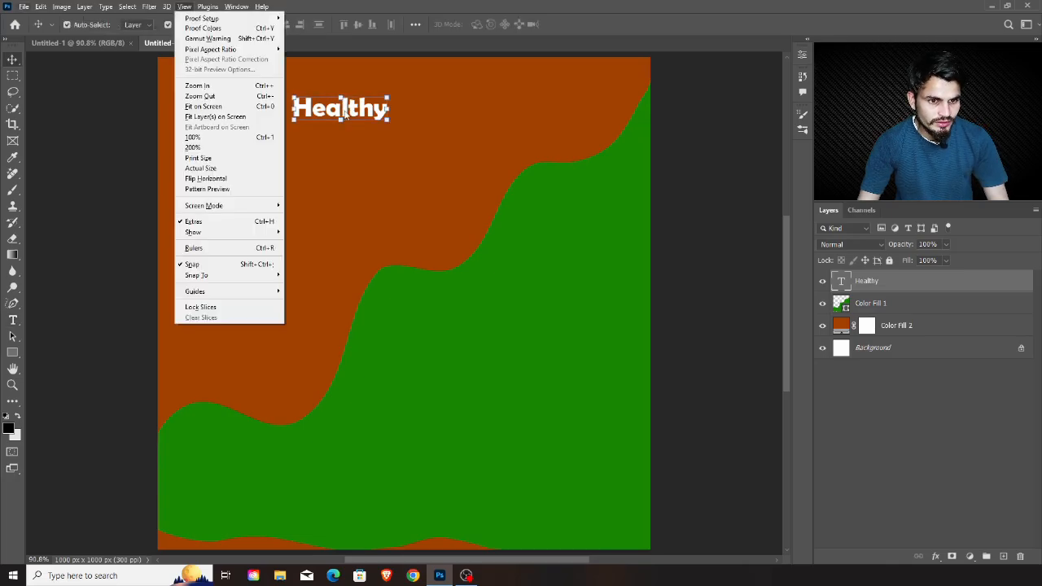
left_click(346, 113)
left_click_drag(346, 113, 368, 140)
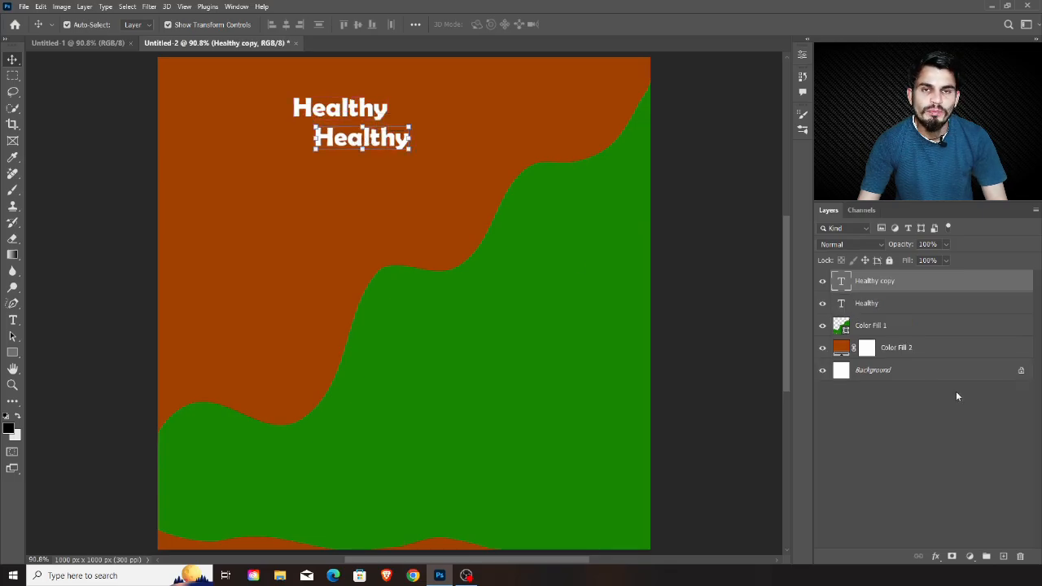
double_click(843, 281)
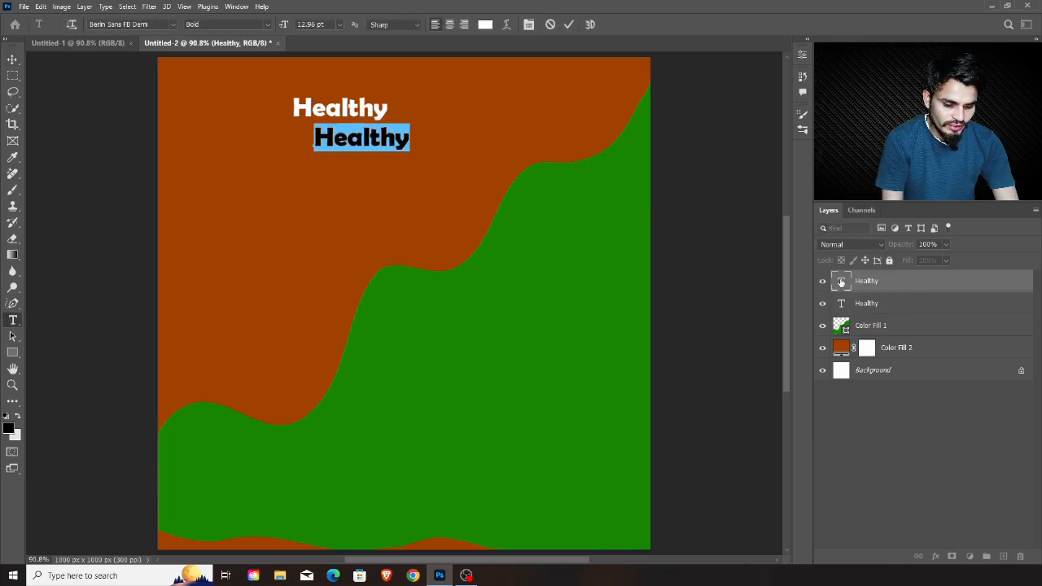
type("FOO")
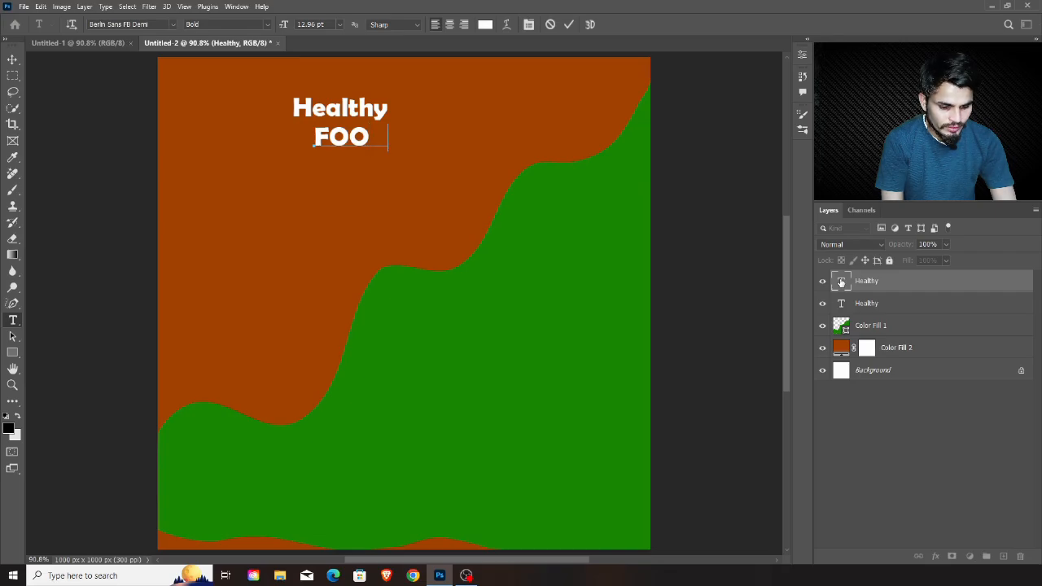
type("D")
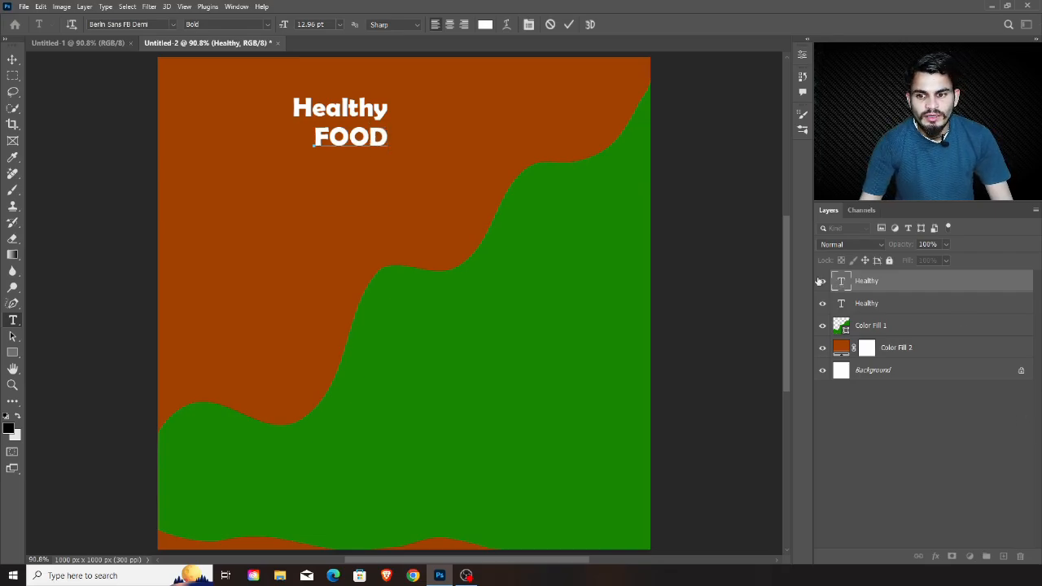
Set the font size of the "FOOD" text to 30 pt
double_click(841, 282)
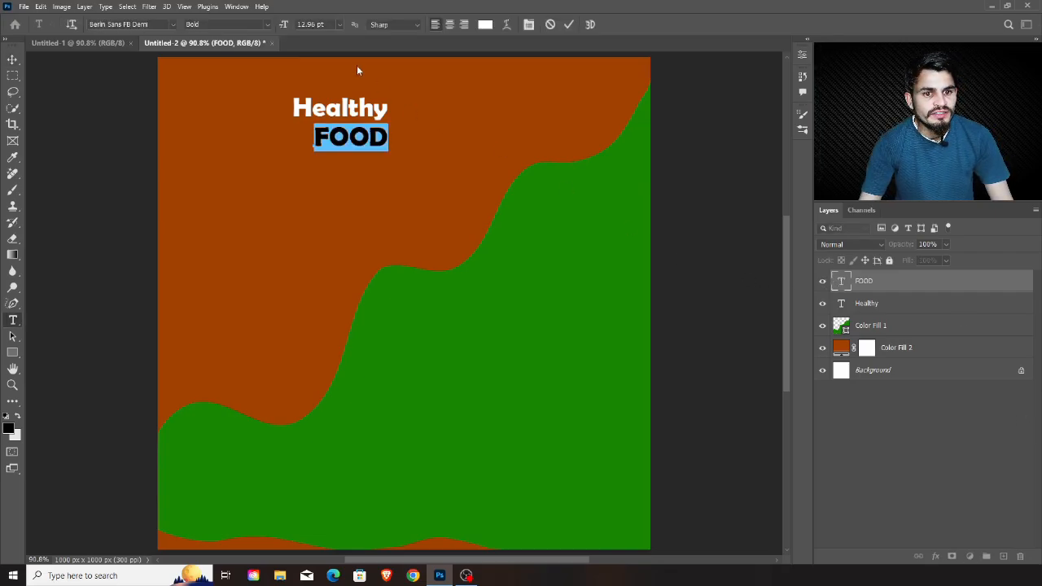
left_click(340, 26)
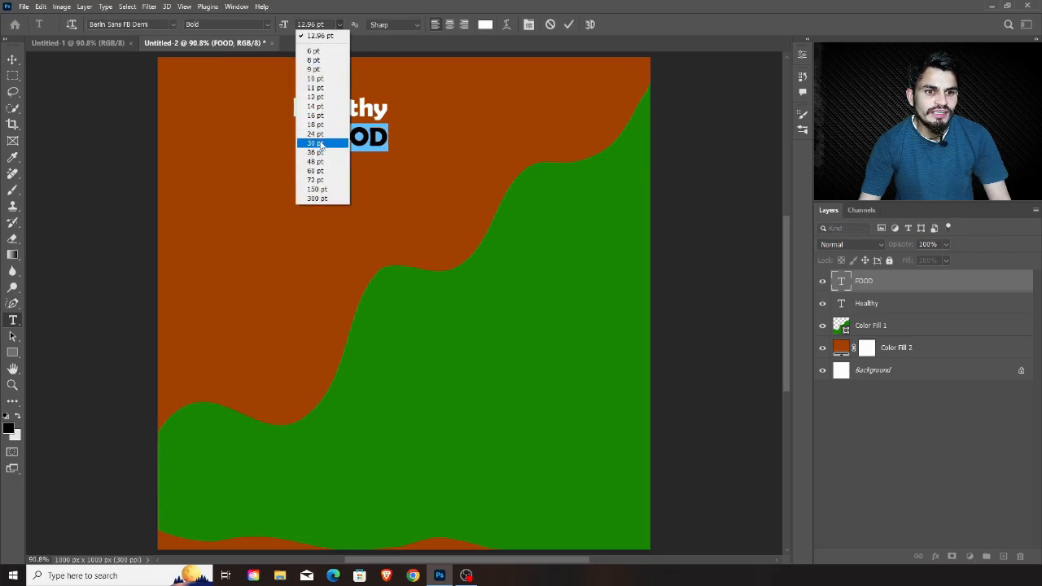
left_click(321, 144)
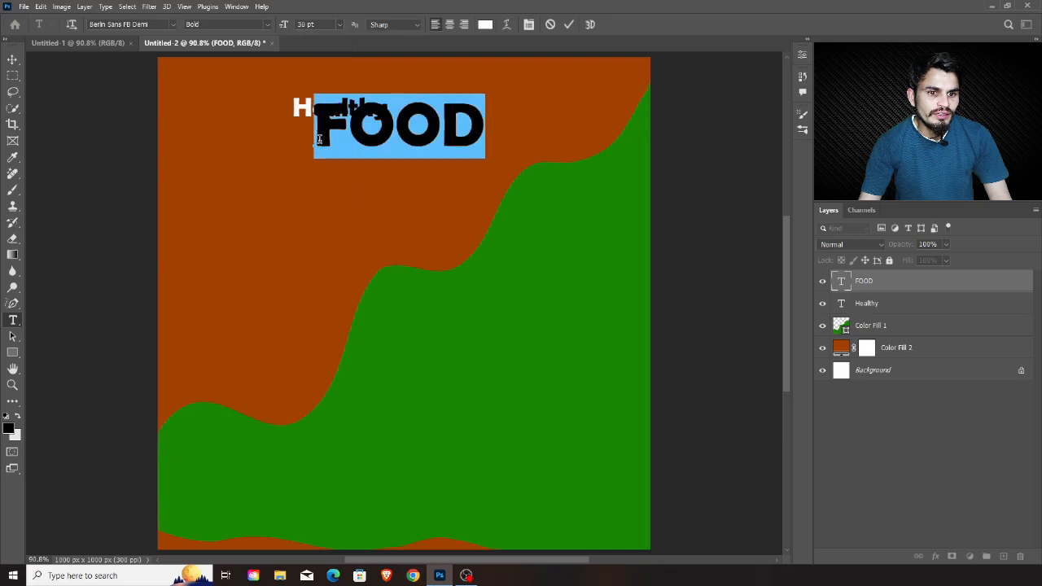
left_click(908, 308)
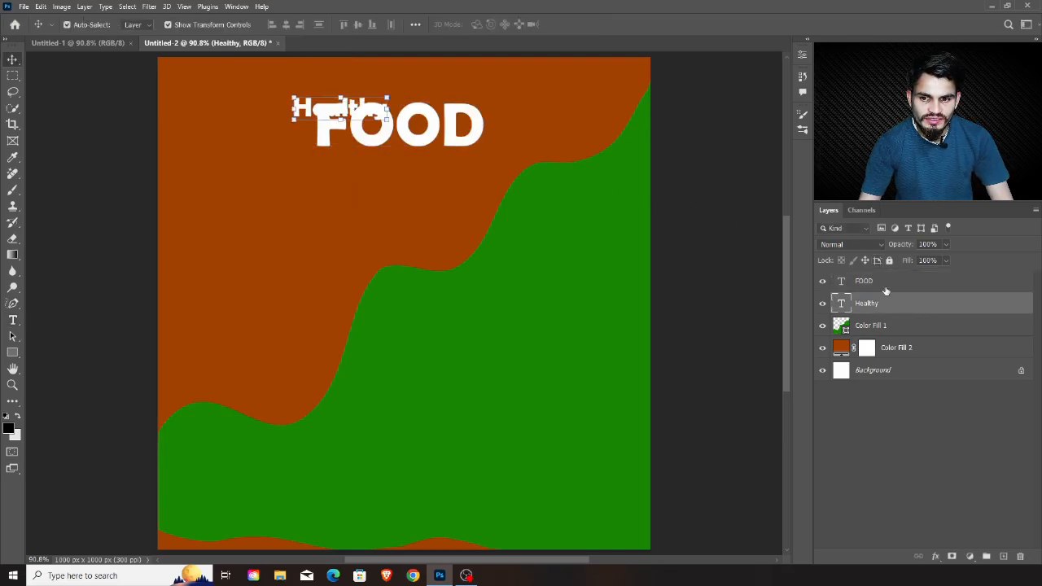
Move "FOOD" below "Healthy", centred across the canvas, and line up "Healthy" with the left edge of "FOOD"
left_click(889, 286)
key("t")
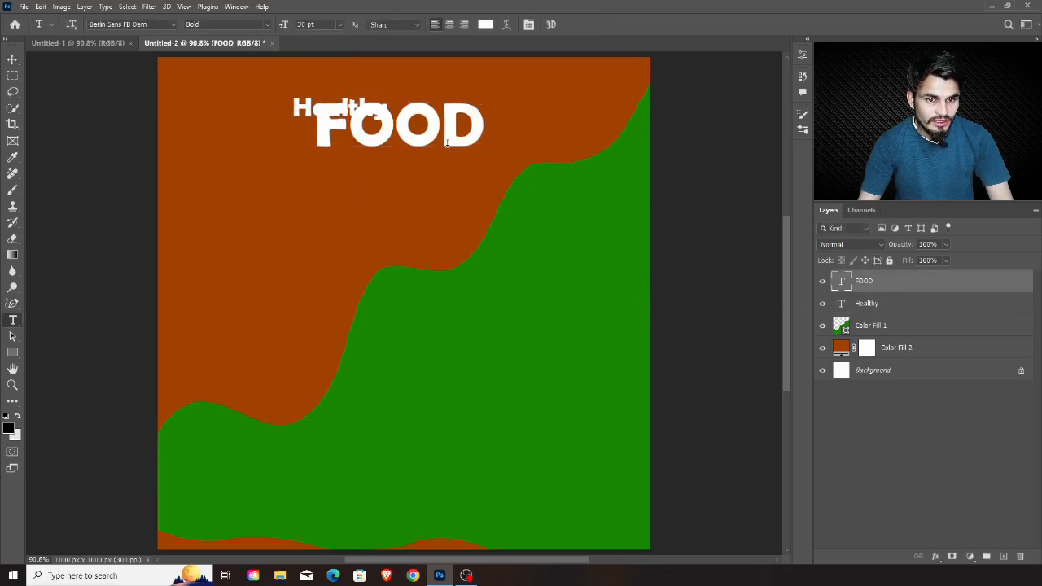
key("v")
left_click_drag(422, 132, 421, 159)
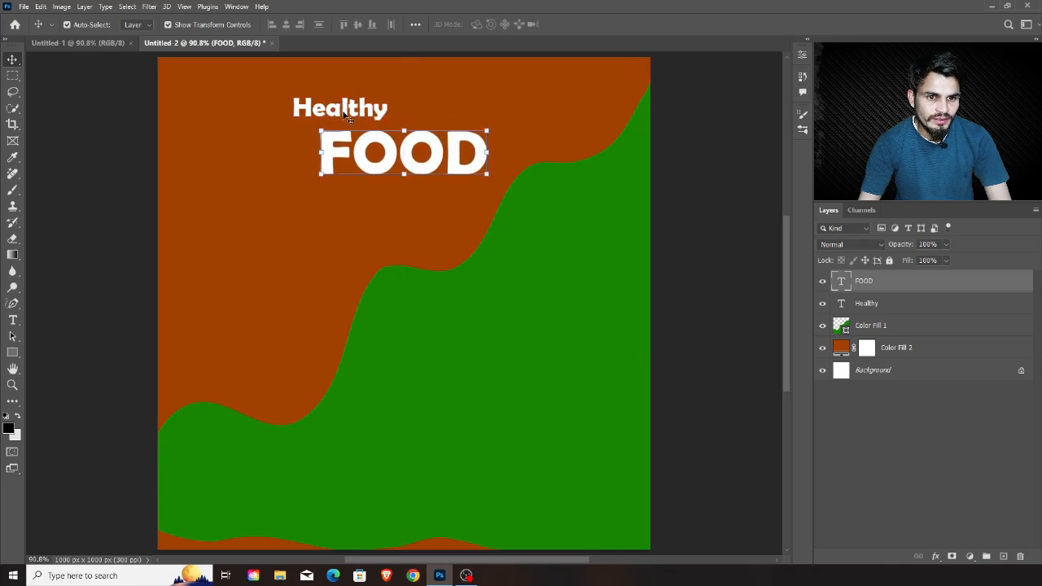
left_click_drag(352, 114, 376, 115)
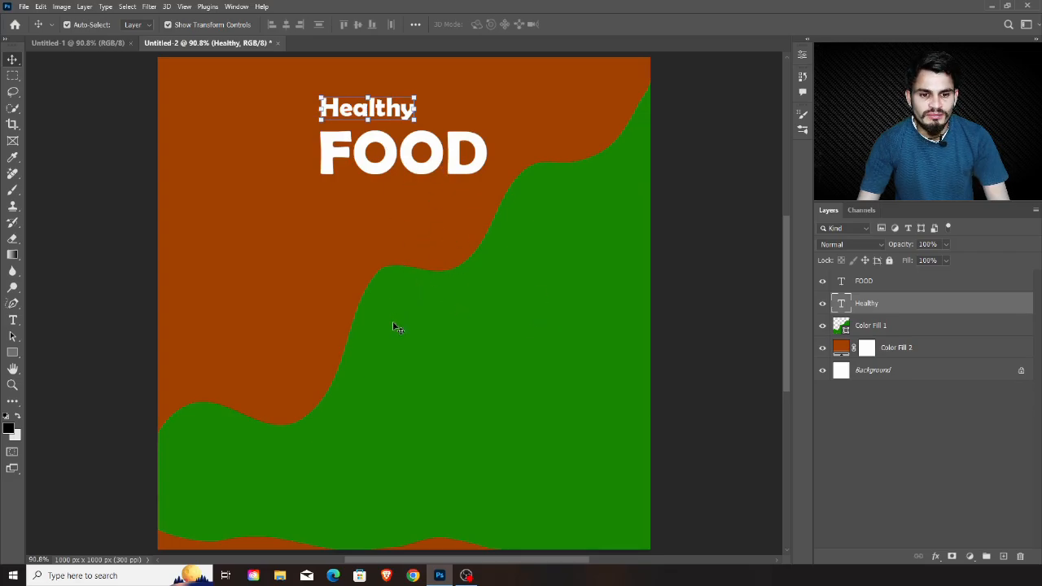
left_click(216, 279)
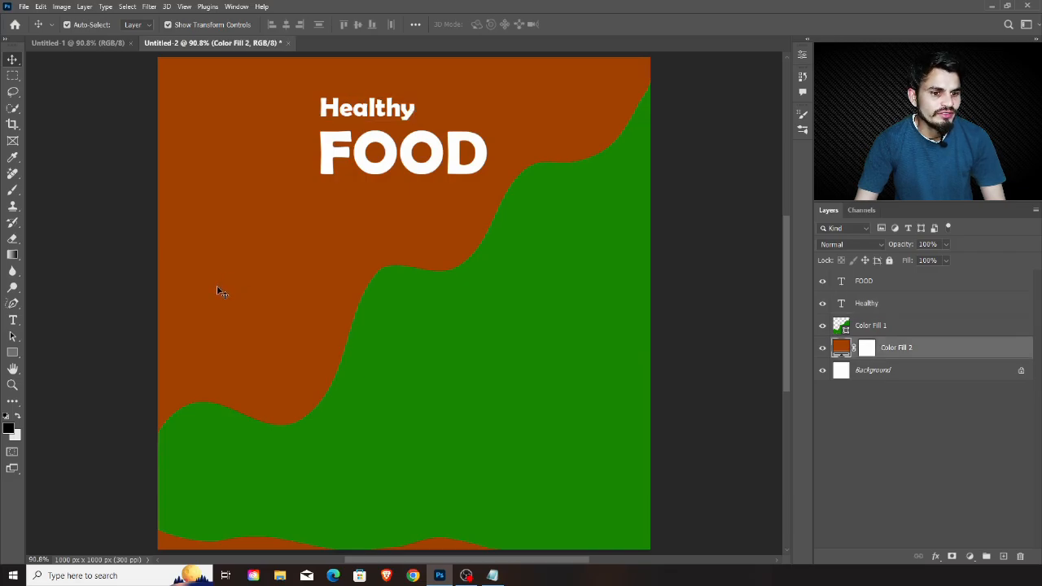
Duplicate "Healthy" onto the orange area's left side and replace its wording with "Fuel Your Body, Feed Your Soul" in quotation marks, copied from Notepad
mouse_move(367, 116)
left_mouse_down()
mouse_move(303, 150)
mouse_move(241, 259)
mouse_move(243, 273)
left_mouse_up()
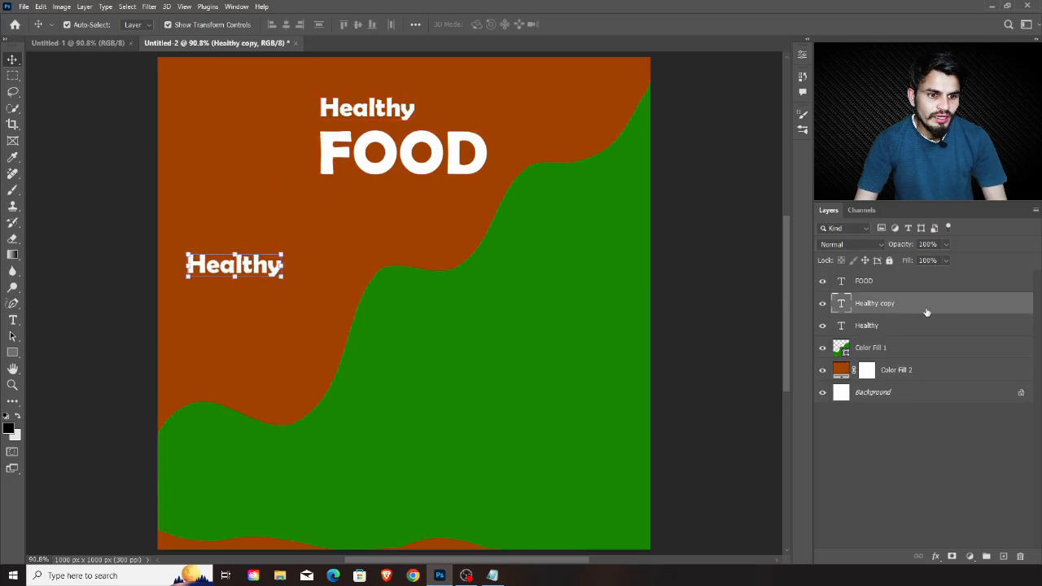
double_click(841, 304)
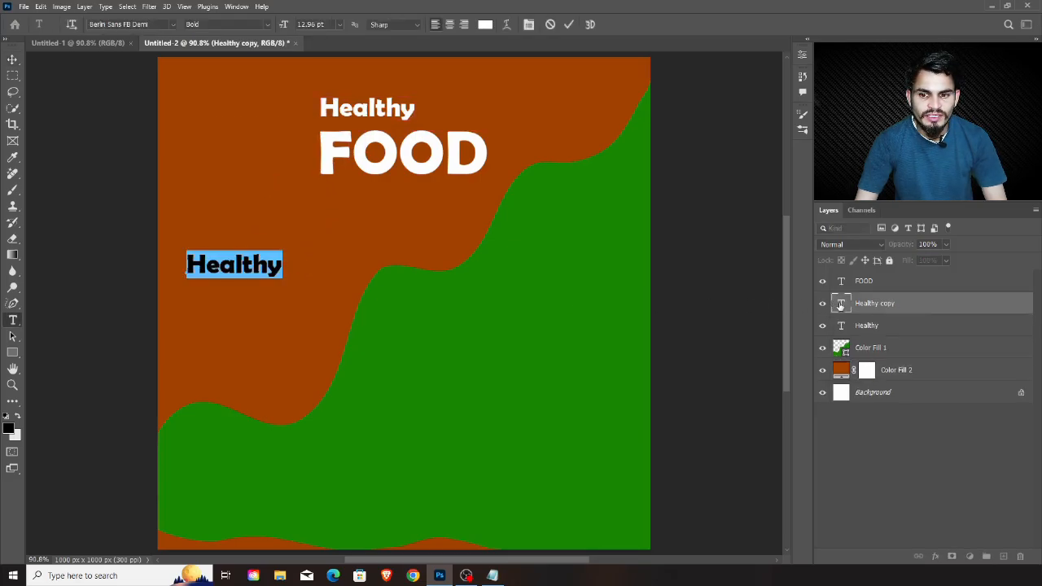
left_click(492, 576)
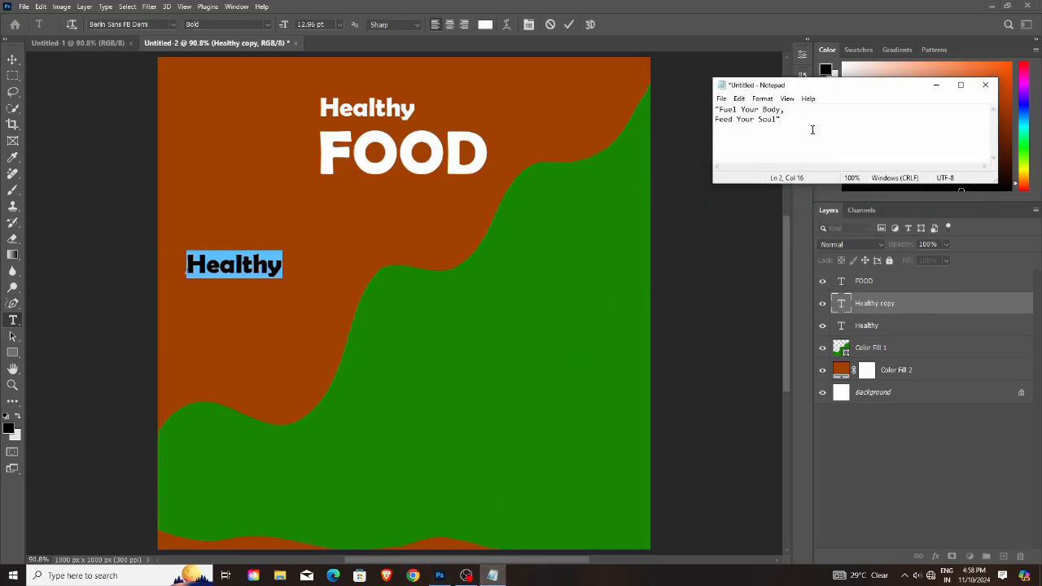
key("ctrl+a")
key("ctrl+c")
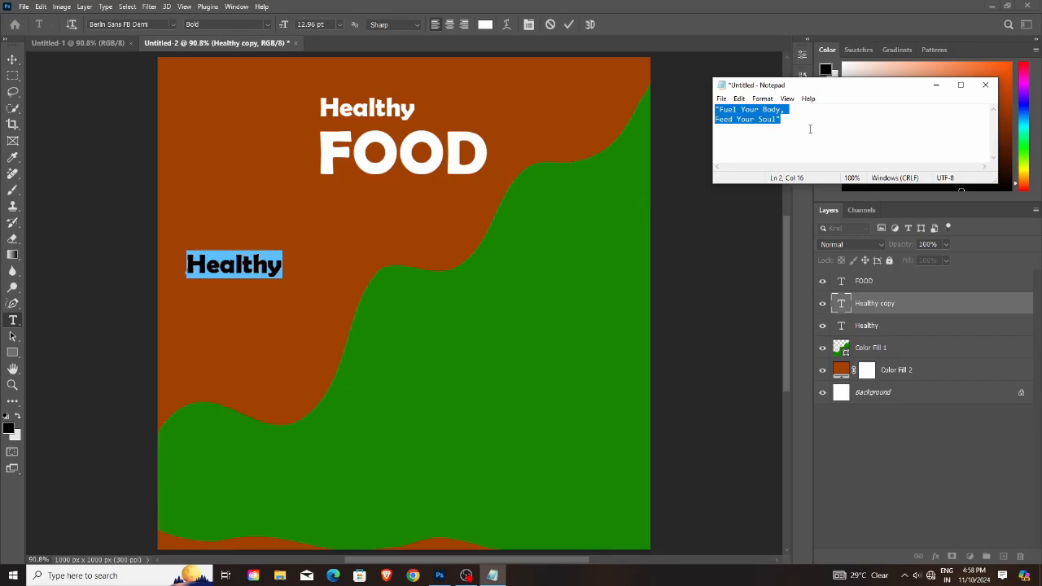
left_click(939, 86)
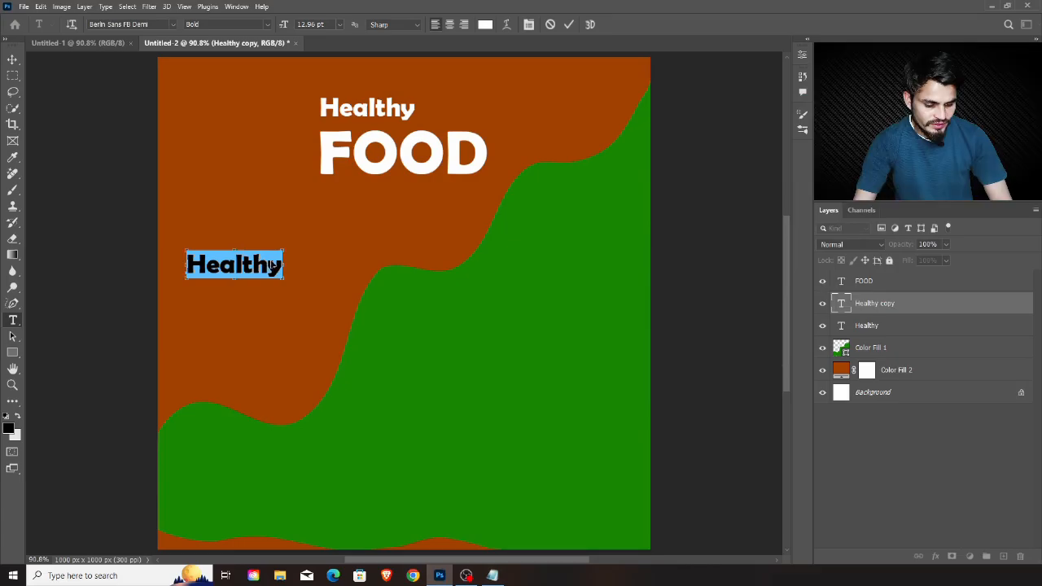
key("ctrl+v")
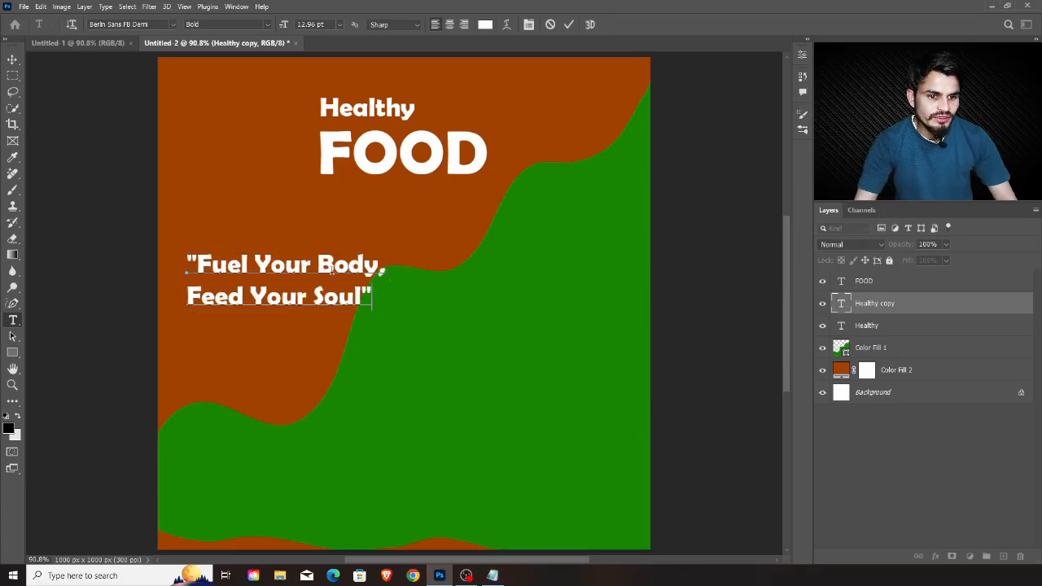
Bring the slogan layer to the top of the layer stack, scale it to about 82% and place it within the orange area
left_click(904, 291)
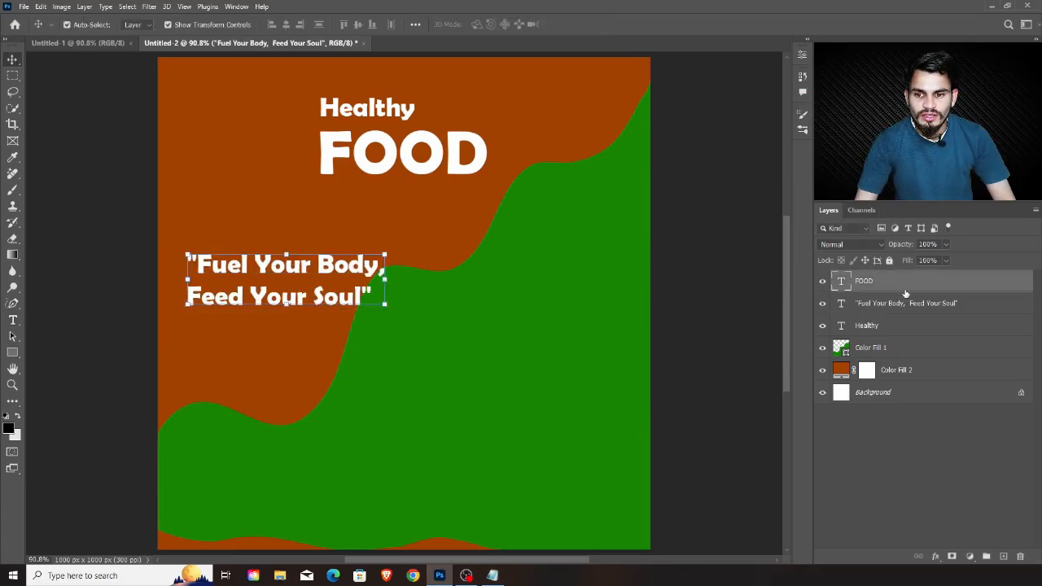
left_click_drag(941, 303, 936, 287)
left_click_drag(332, 283, 327, 281)
left_click_drag(380, 305, 301, 285)
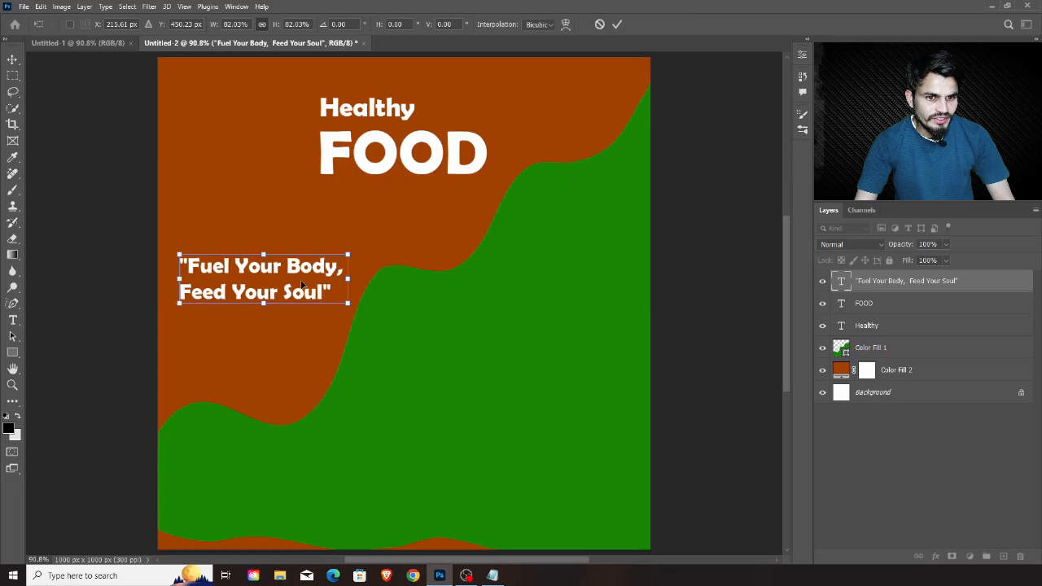
Draw a rectangle about 373 × 146 px around the slogan and remove its fill
left_click(12, 355)
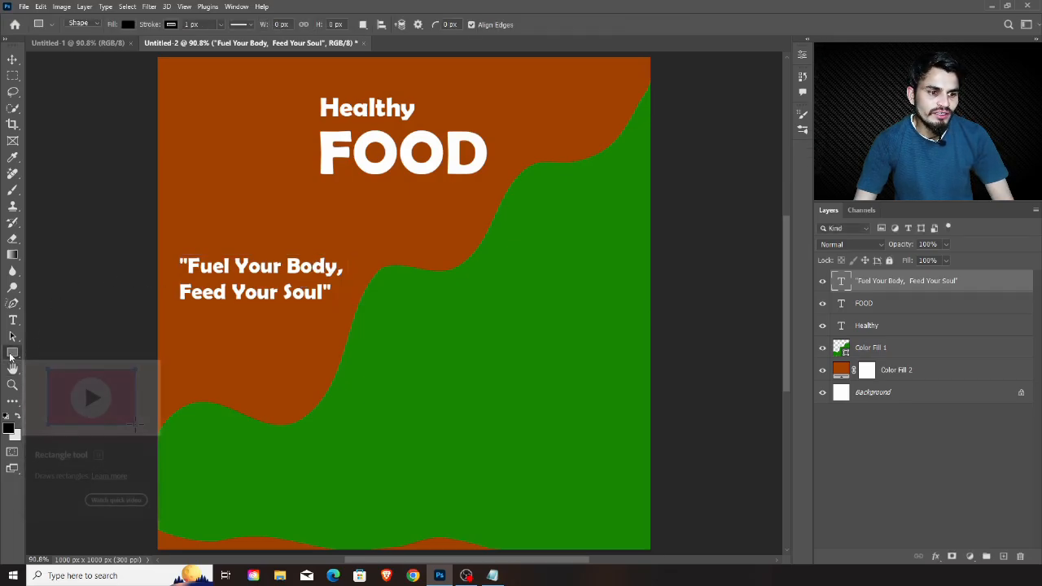
left_click_drag(166, 244, 350, 315)
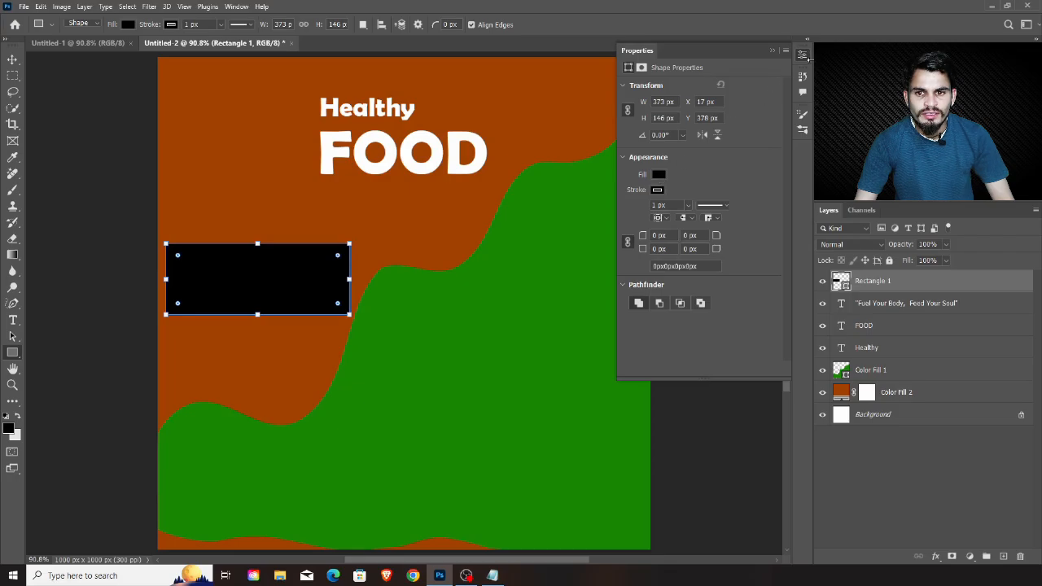
left_click(660, 175)
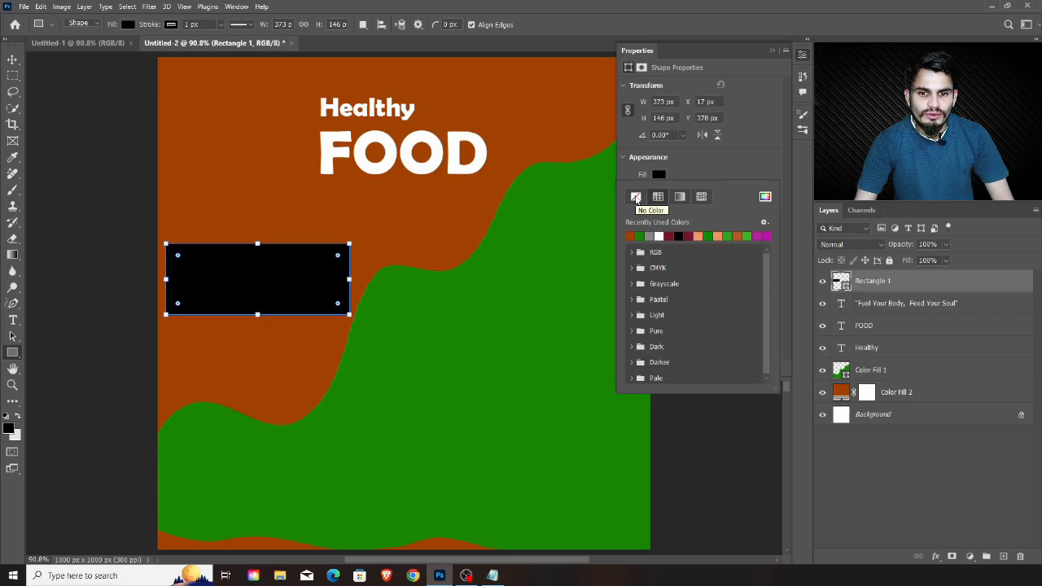
left_click(636, 197)
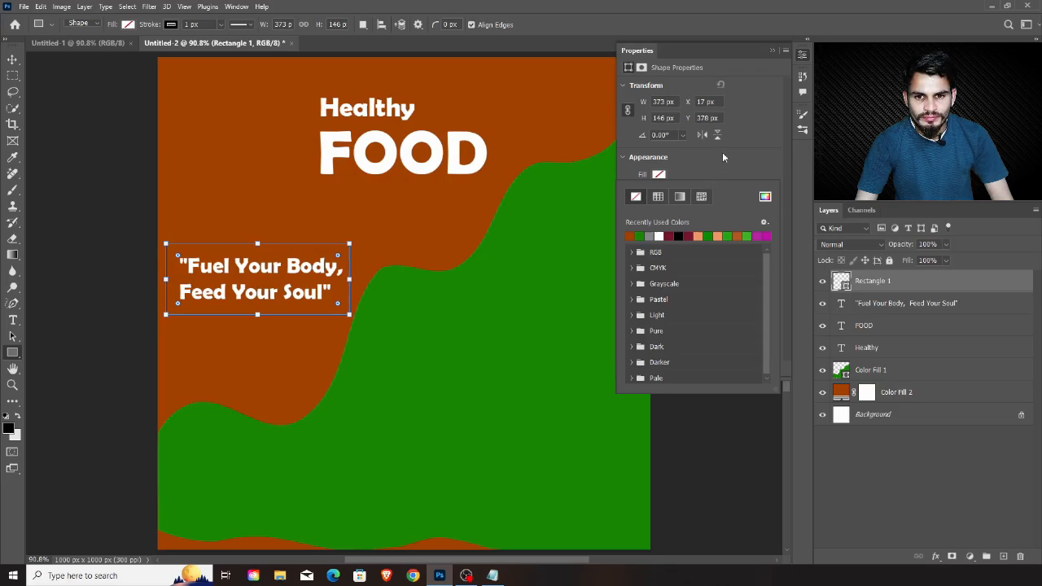
left_click(623, 157)
left_click(623, 157)
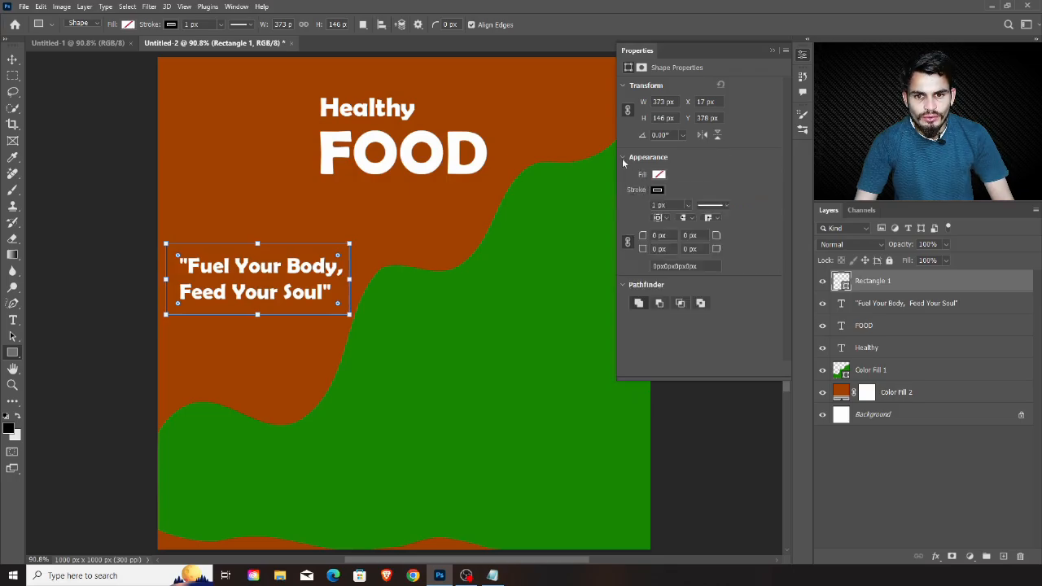
Give the rectangle around the slogan a white stroke about 1.96 px wide
left_click(658, 190)
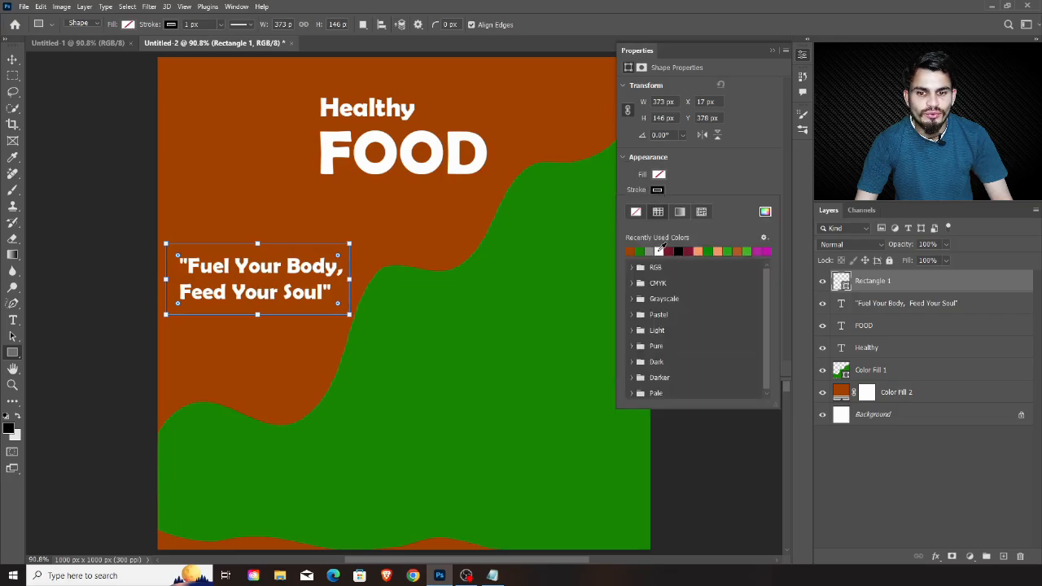
left_click(659, 250)
left_click(706, 190)
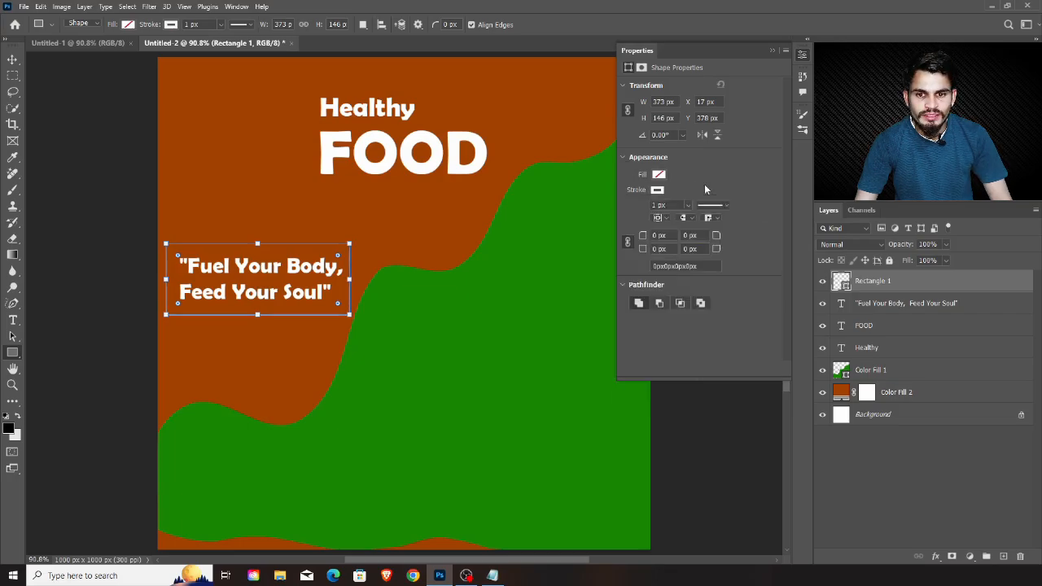
left_click(688, 210)
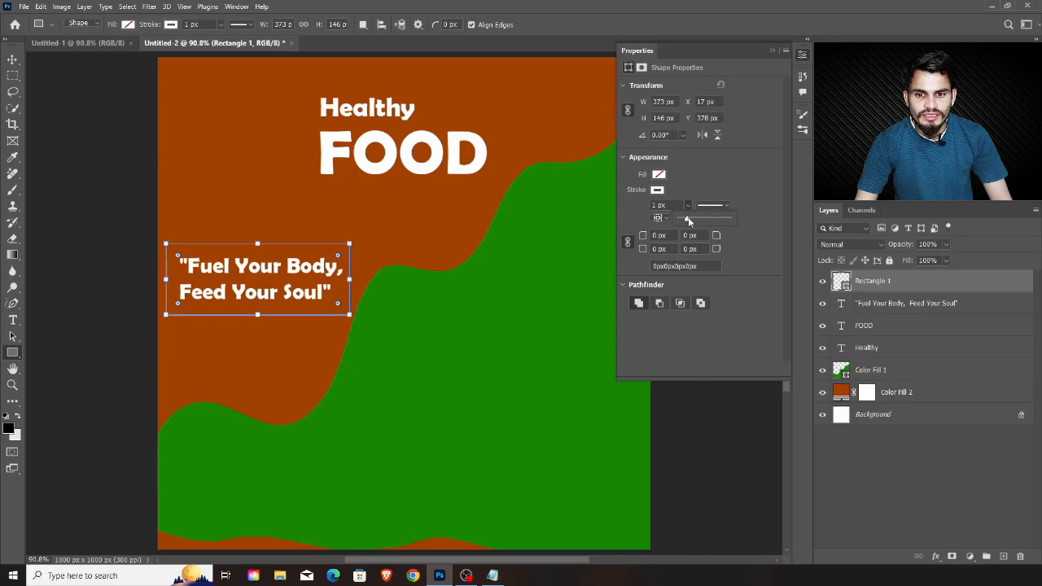
left_click(689, 220)
left_click_drag(688, 220, 688, 221)
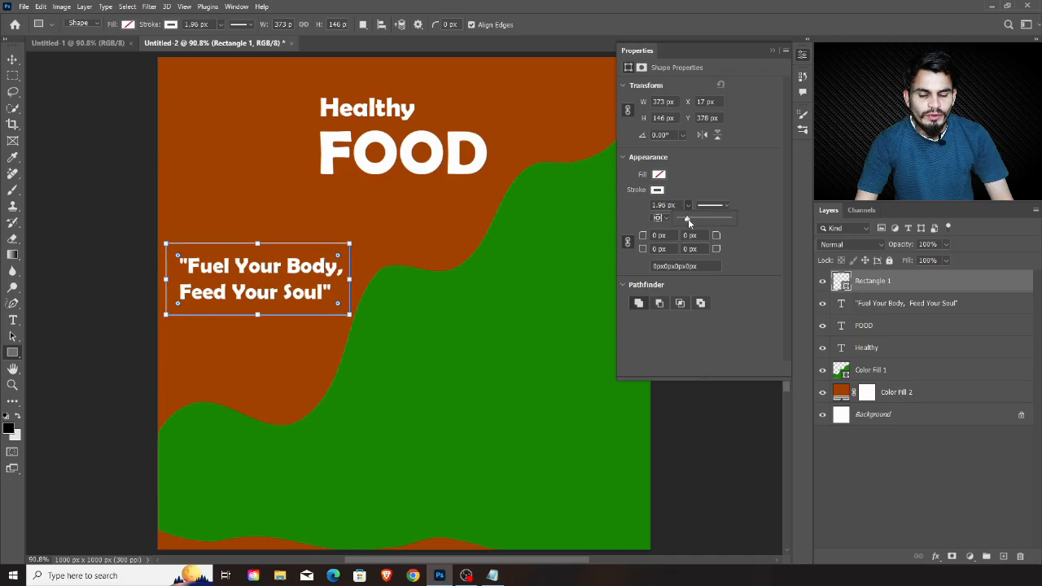
left_click(802, 55)
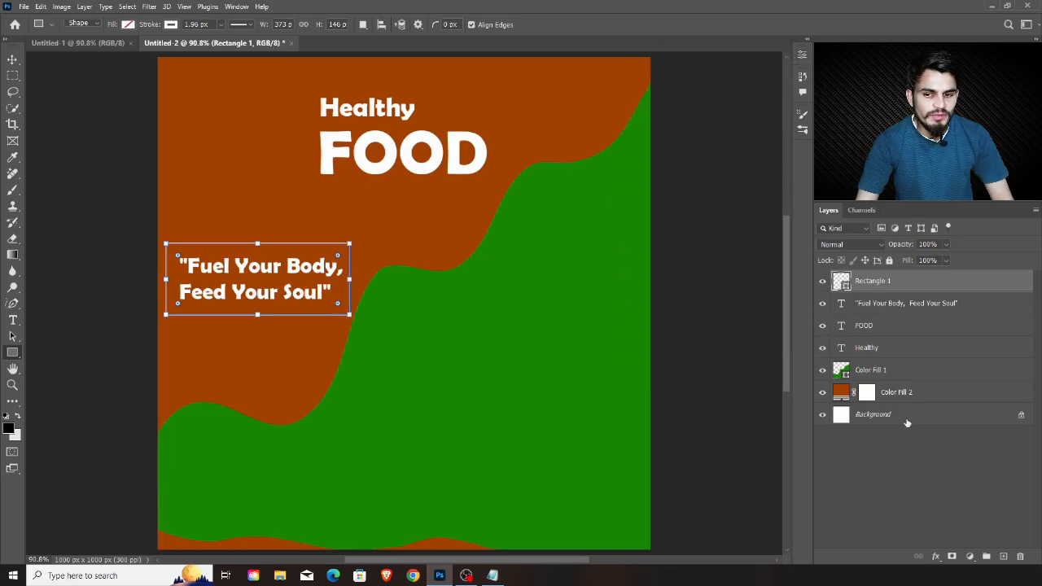
Draw a rectangle about 212 × 49 px on the lower green area and fill it with the background's orange-brown
left_click(912, 303)
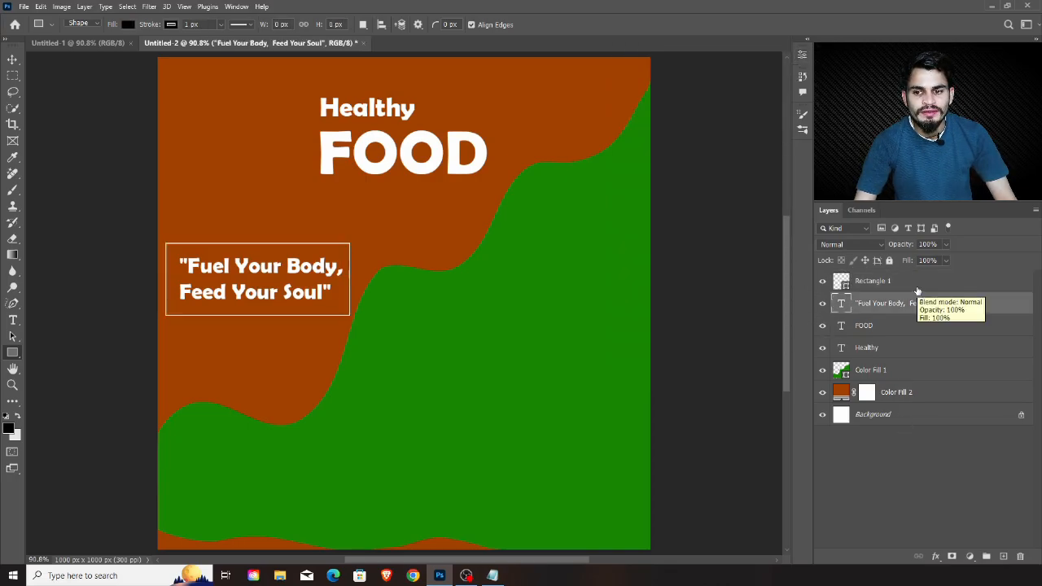
left_click(917, 291)
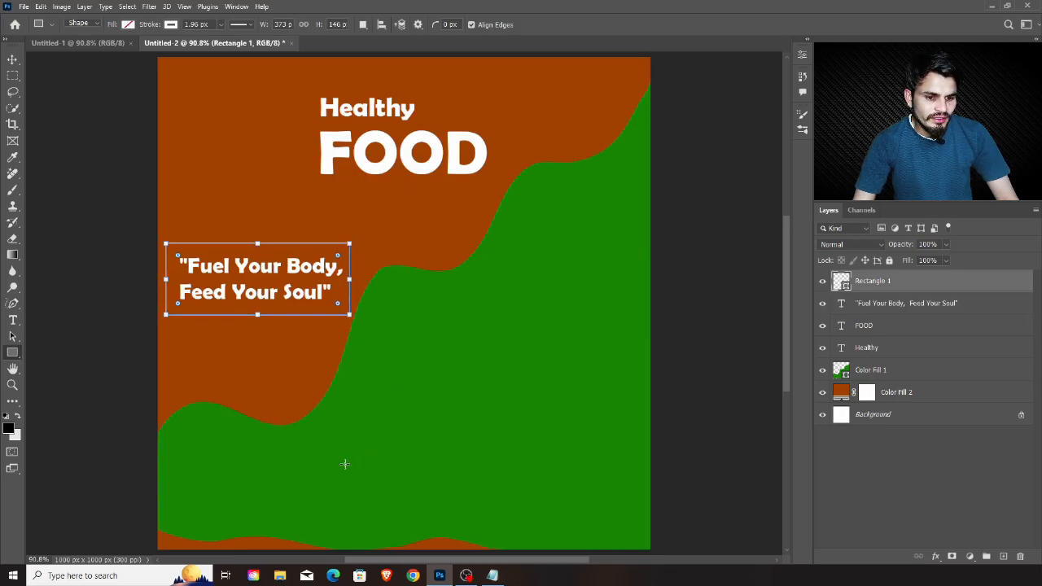
left_click_drag(344, 464, 448, 487)
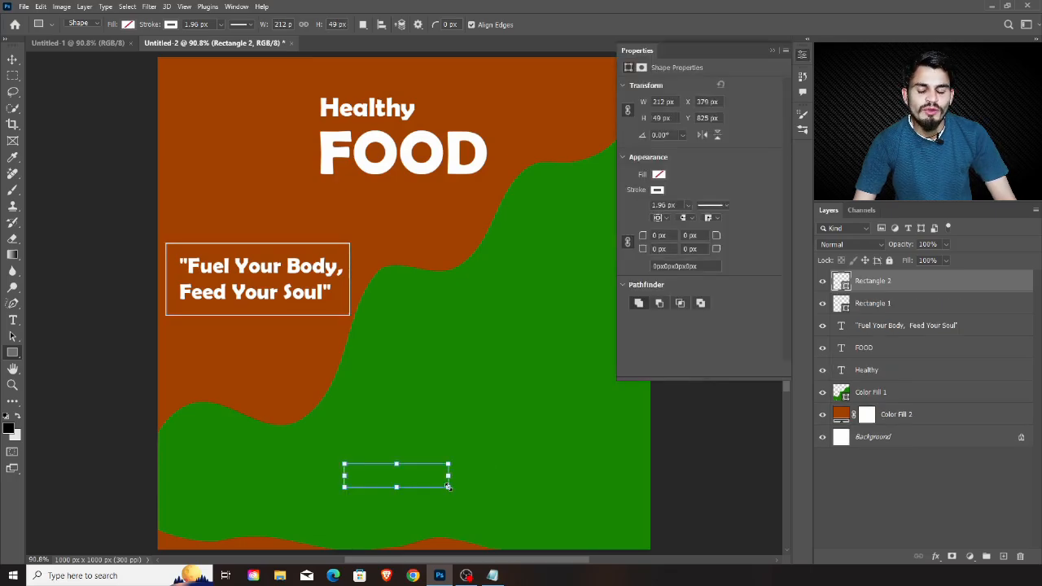
left_click(660, 175)
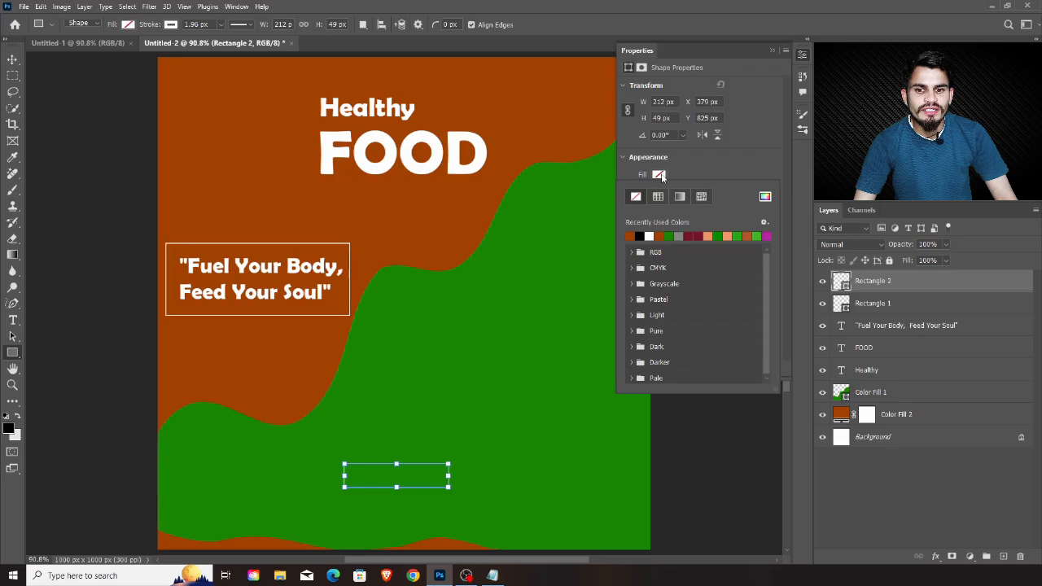
left_click(544, 112)
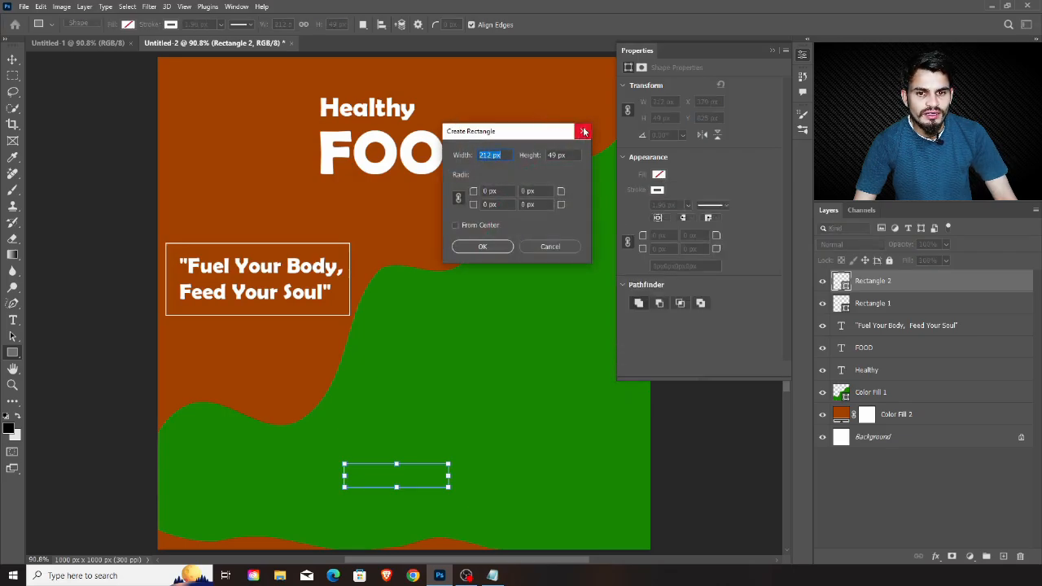
left_click(584, 132)
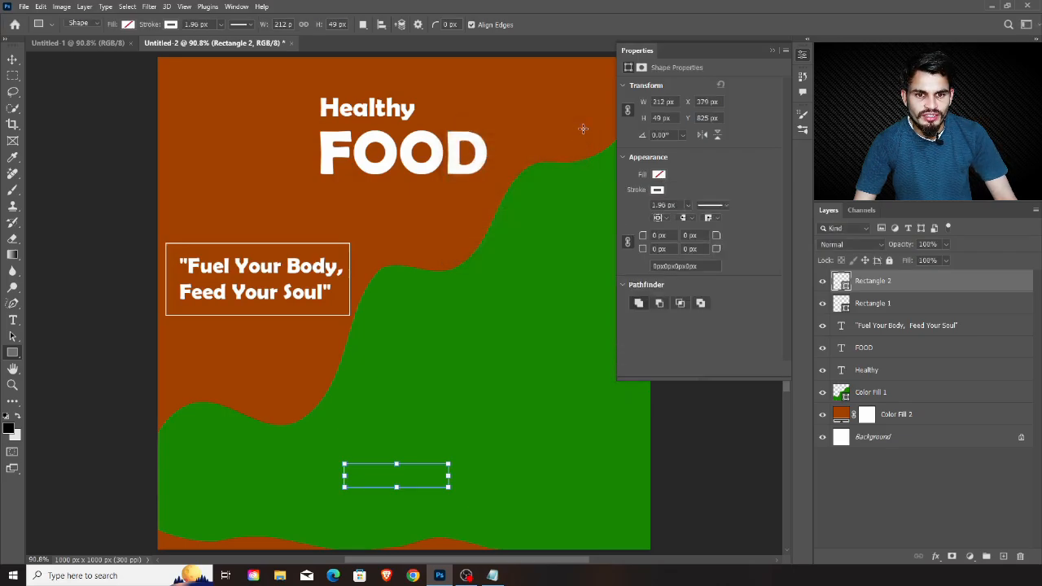
left_click(660, 174)
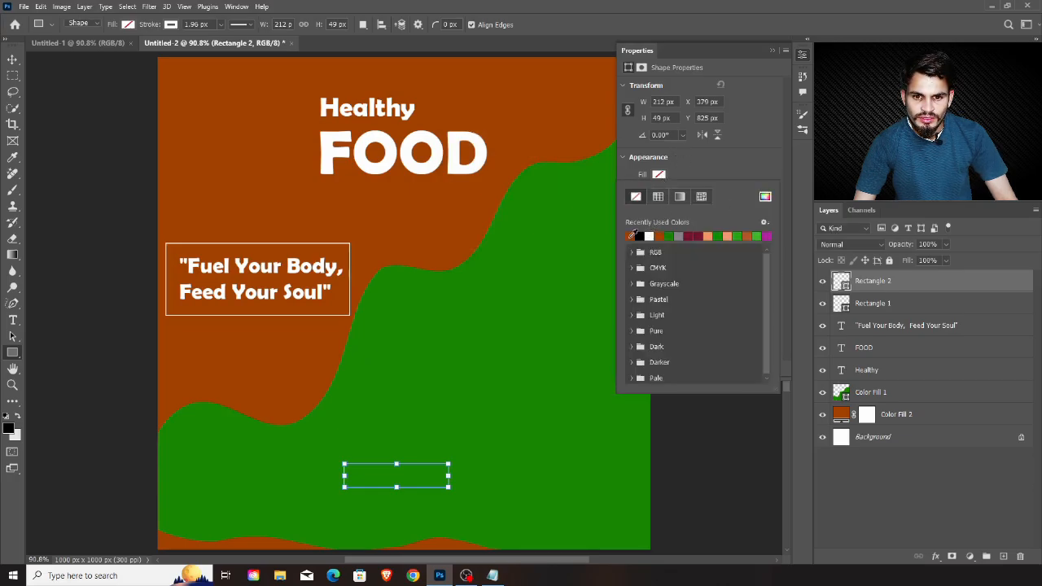
left_click(633, 236)
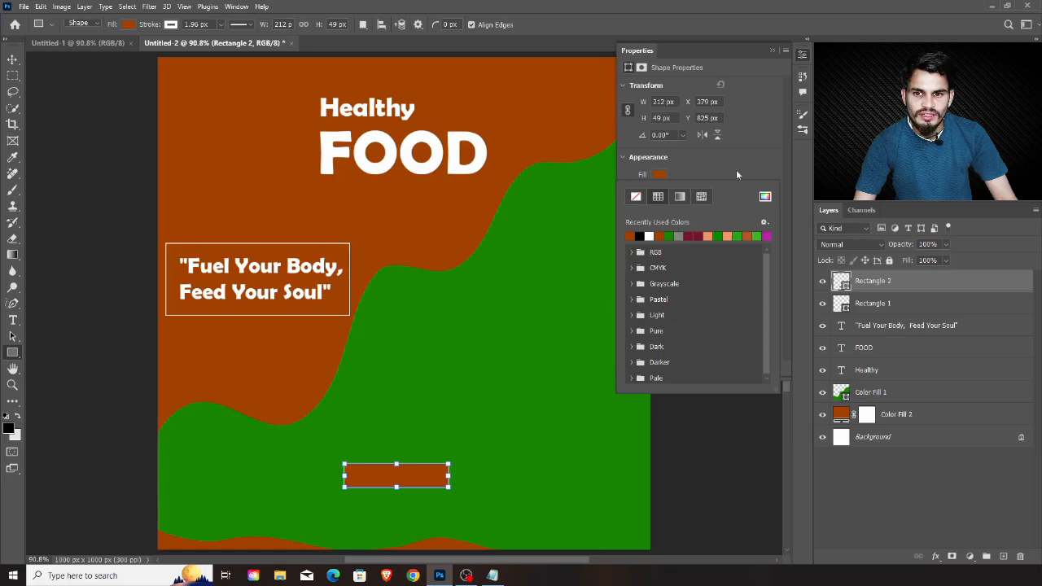
left_click(625, 158)
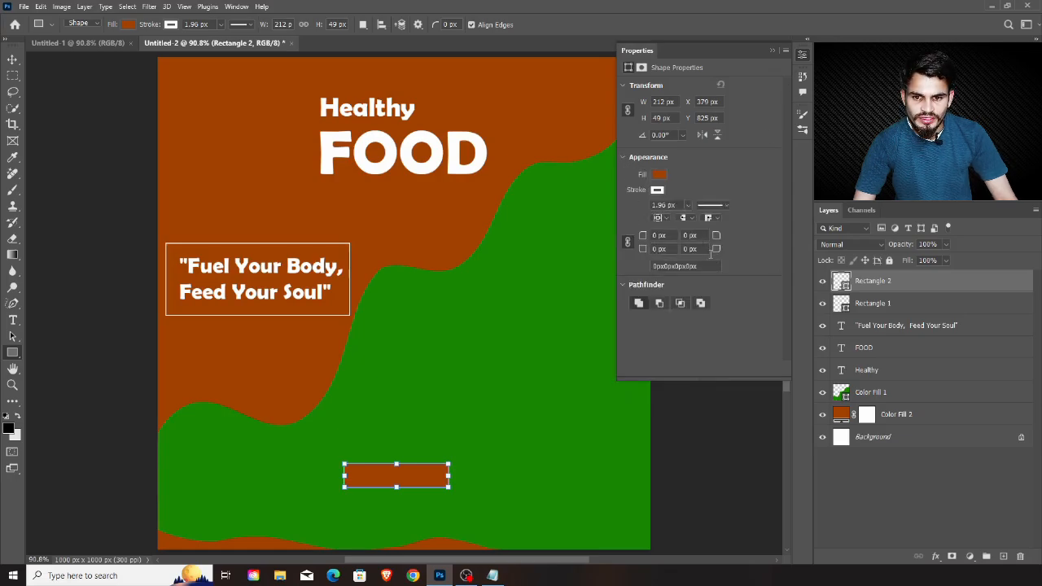
Round the filled rectangle's corners to 24.5 px and move the shape down closer to the canvas's lower edge
left_click_drag(716, 251, 724, 253)
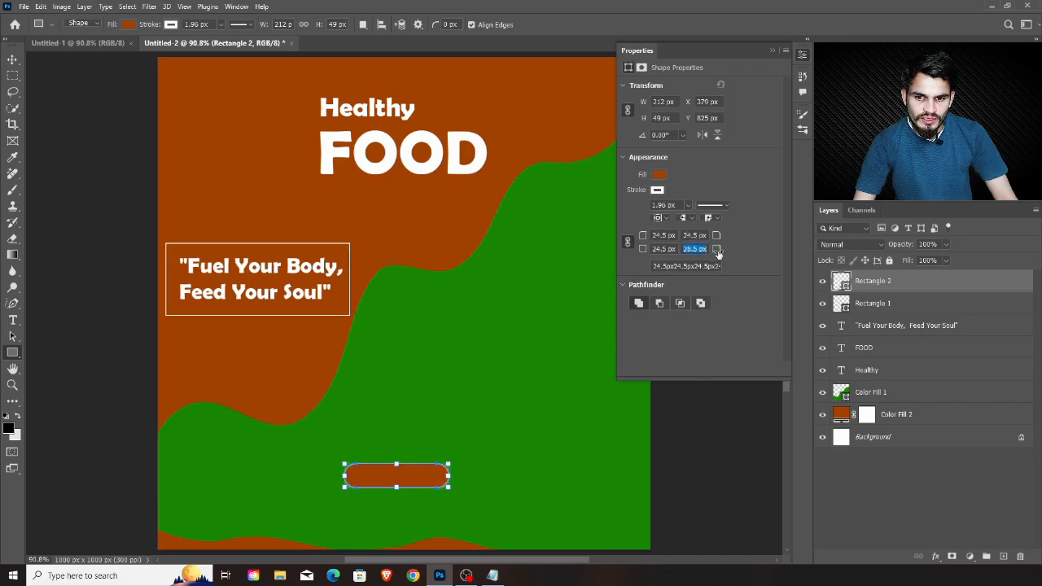
left_click(802, 54)
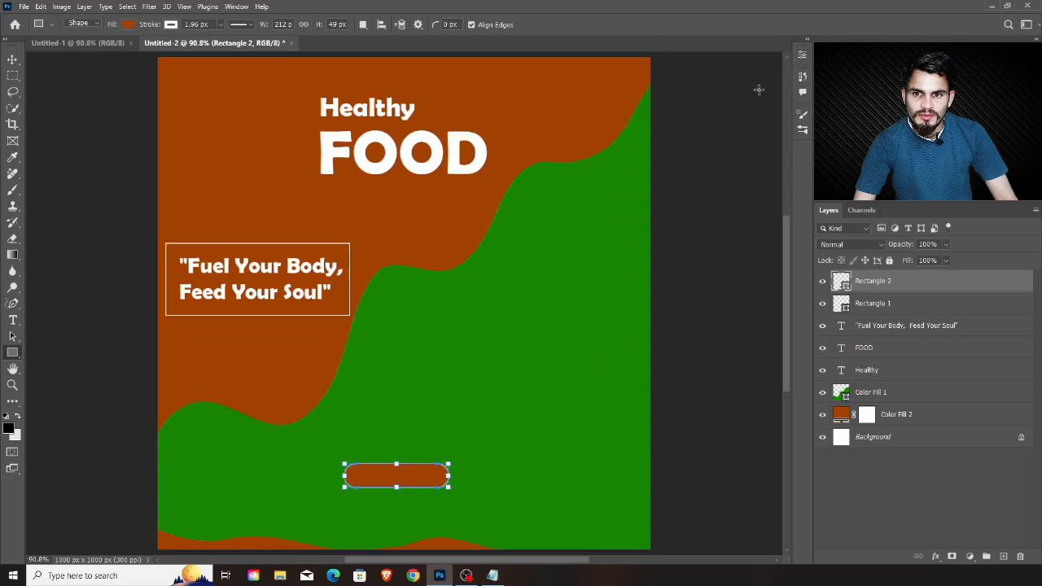
left_click(878, 303)
left_click(881, 283)
key("v")
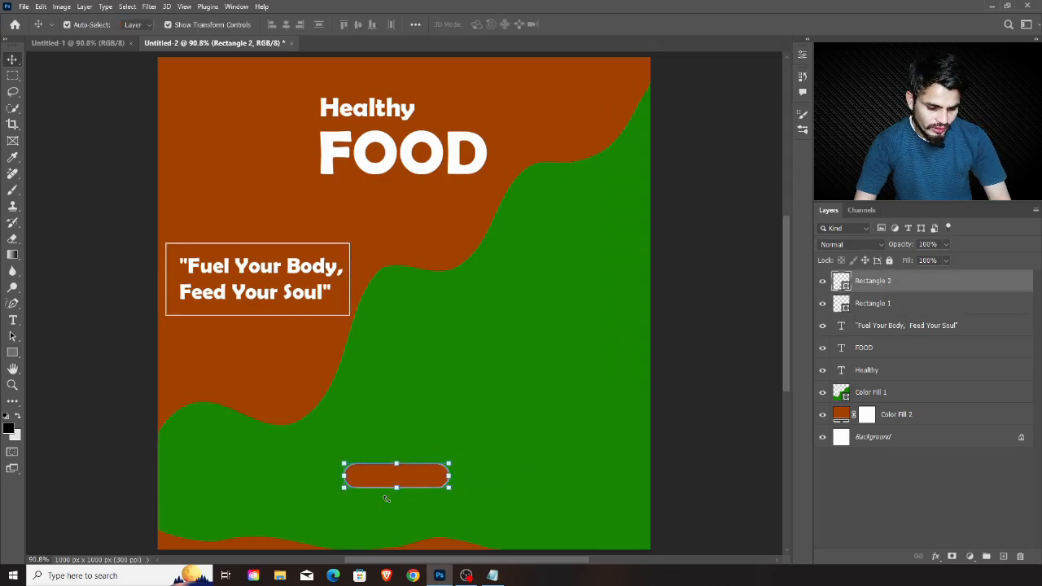
left_click_drag(414, 482, 412, 508)
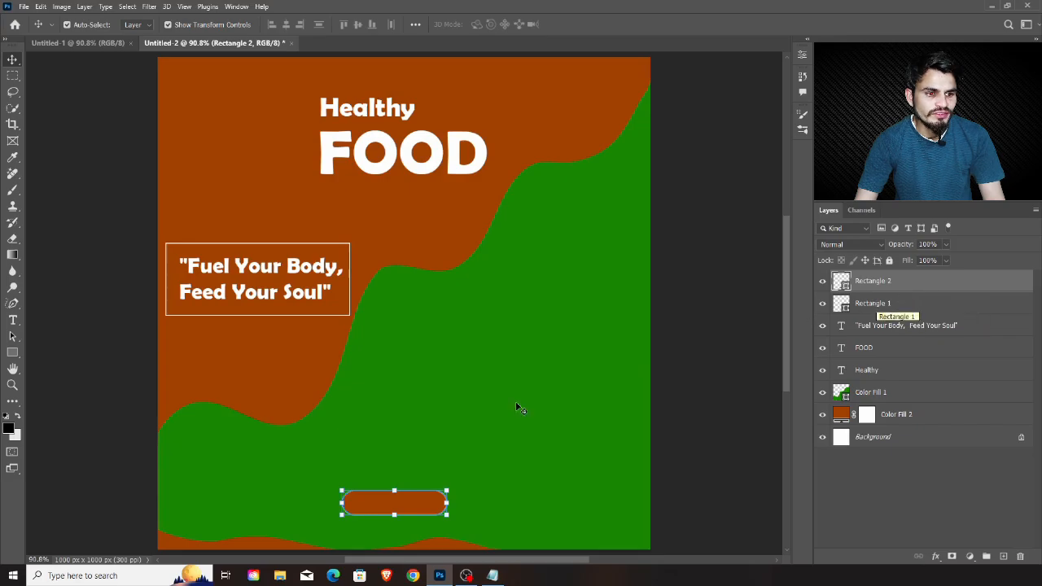
Add the text "ORDER NOW" on the green area just above the rounded button shape
left_click(13, 321)
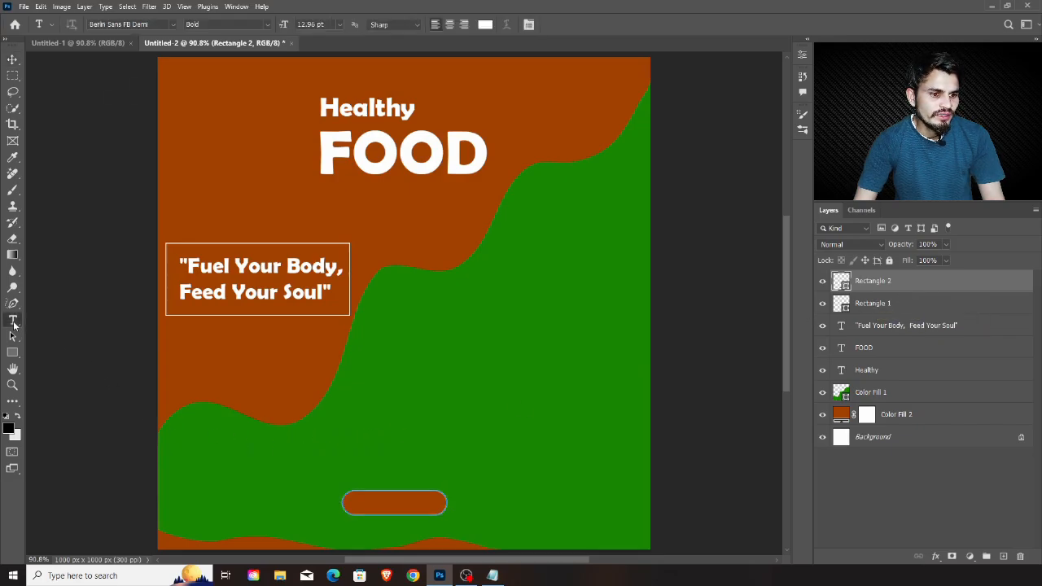
left_click(360, 454)
type("ORE")
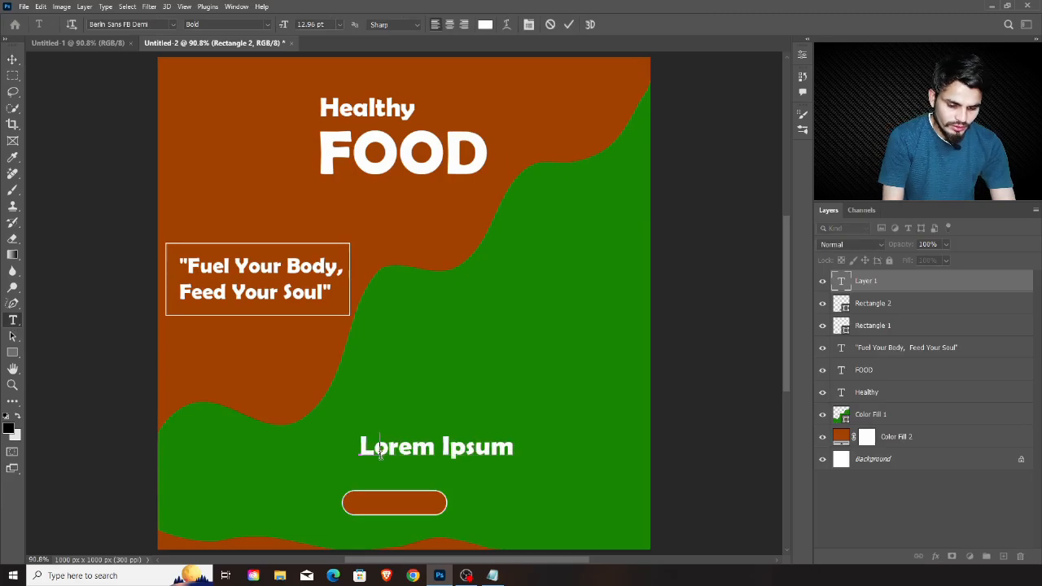
key("BackSpace")
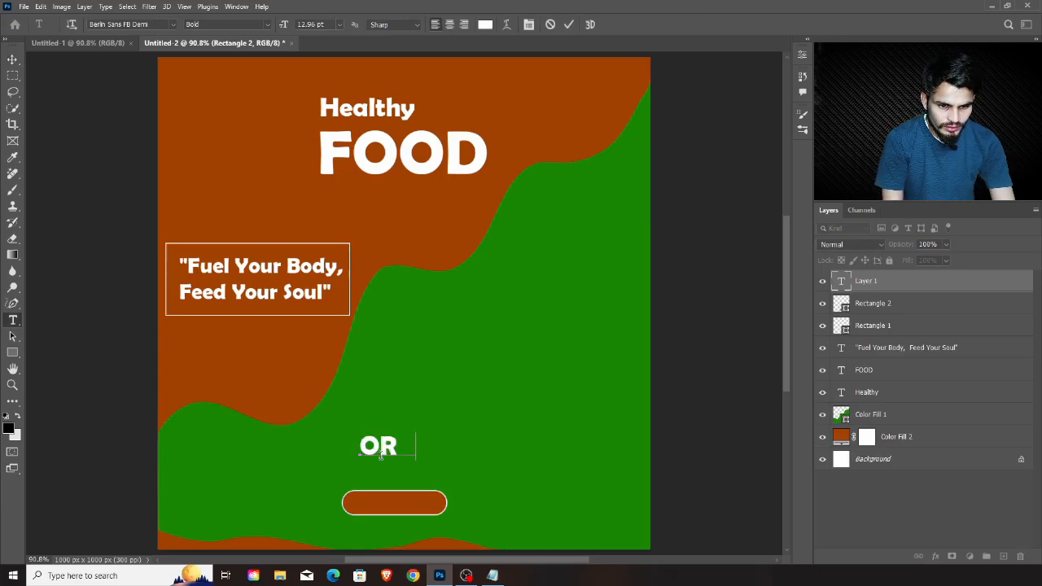
type("DER NOW")
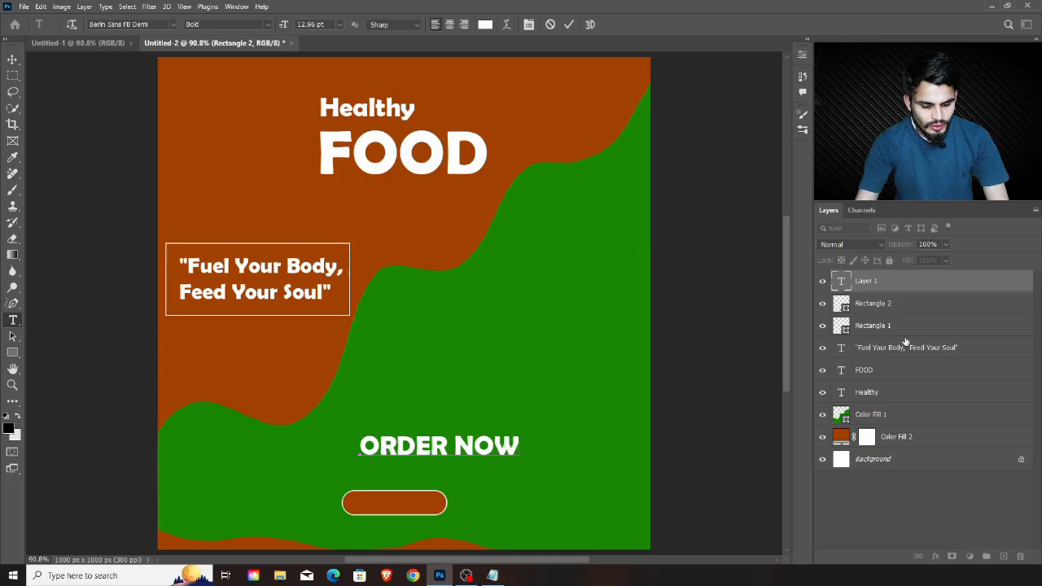
left_click(893, 306)
key("v")
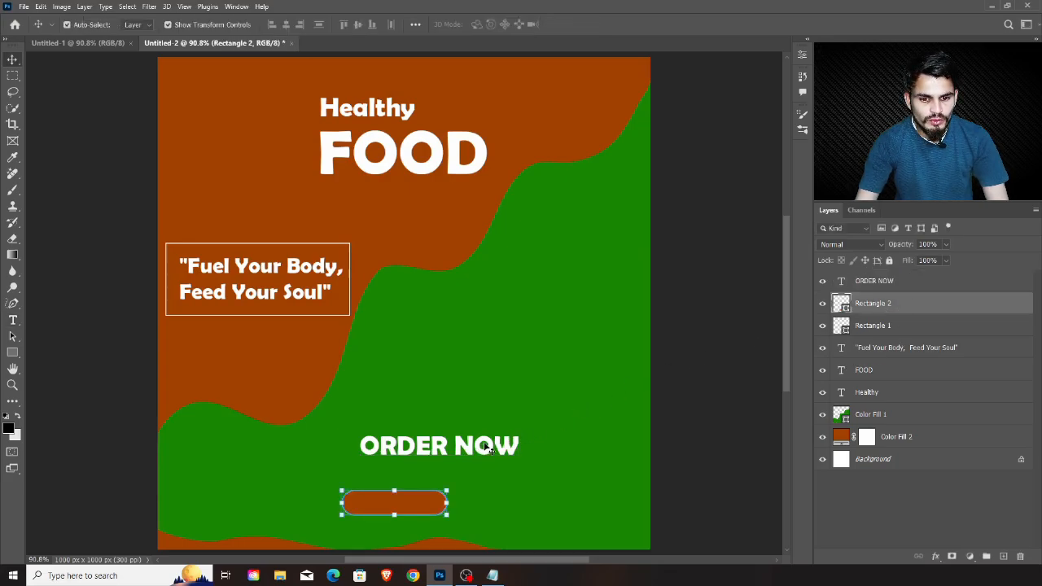
Scale "ORDER NOW" to about 52% and centre it inside the rounded button shape
left_click(925, 281)
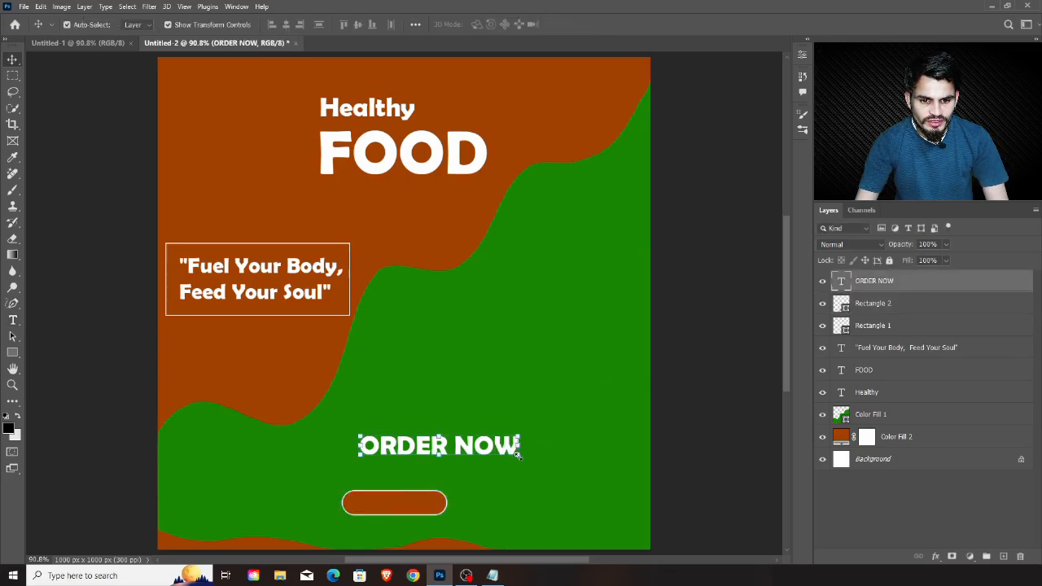
left_click_drag(520, 455, 419, 505)
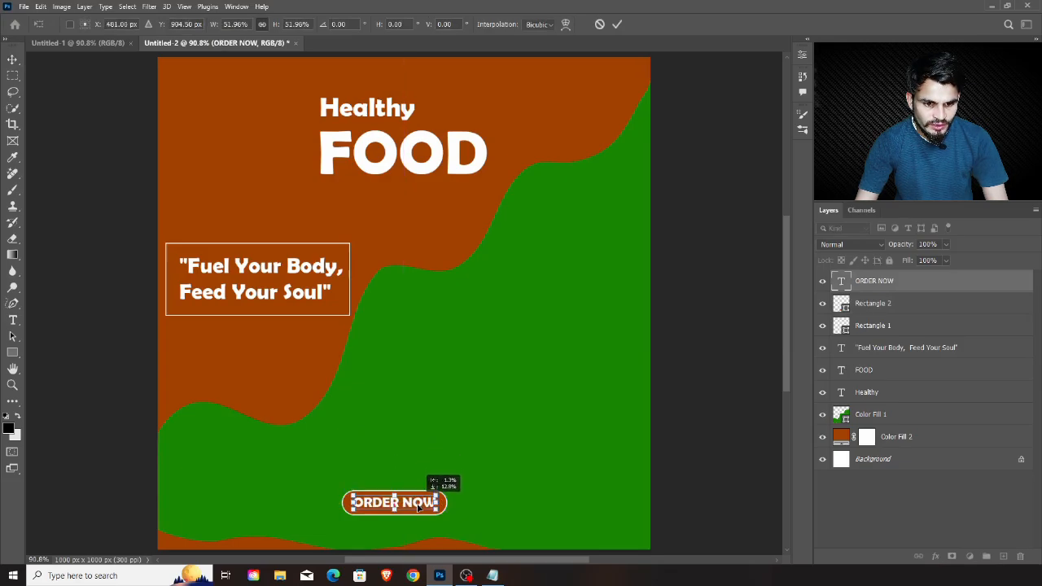
key("Return")
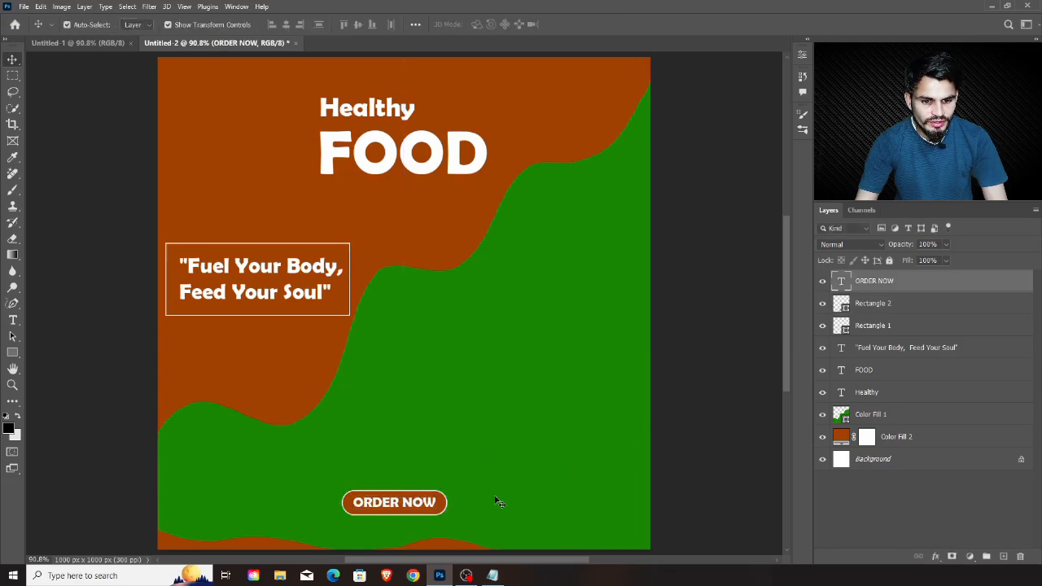
Duplicate the "ORDER NOW" text onto the green area to the right of the button
left_click(498, 502)
left_click(415, 504)
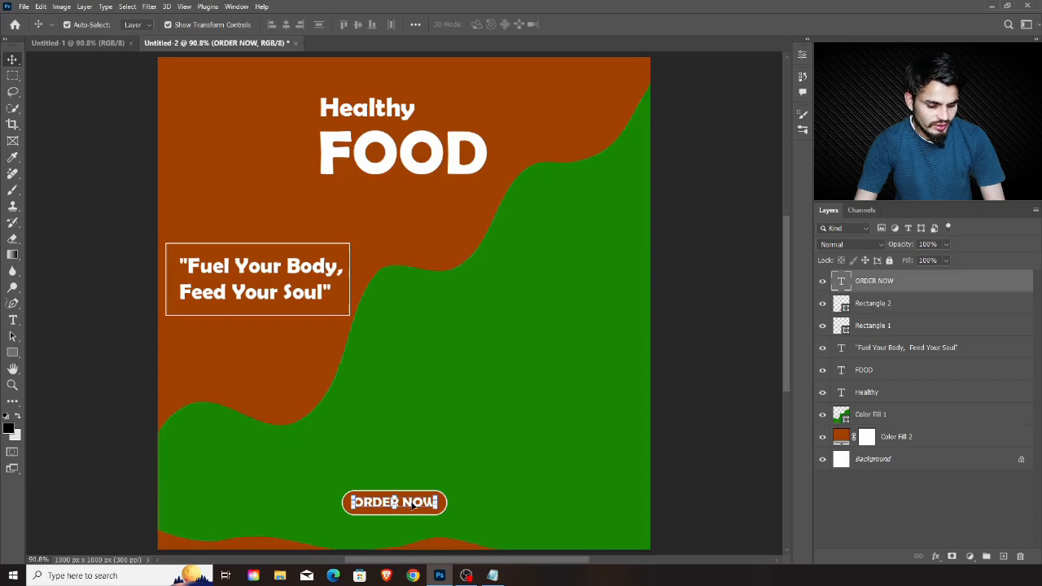
left_click_drag(414, 505, 562, 501)
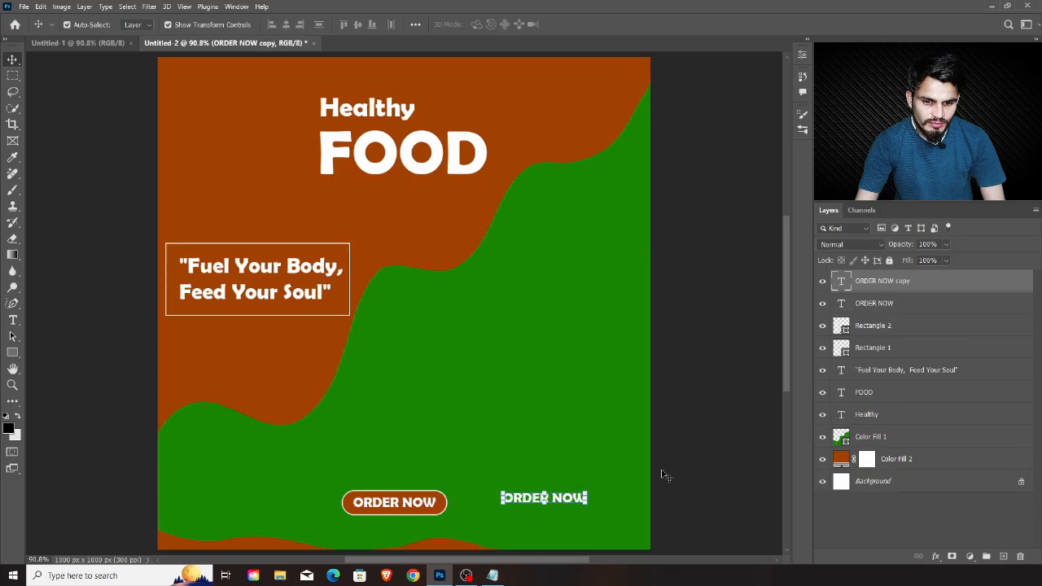
Replace the duplicated "ORDER NOW" text with "CONTACT US" and a phone number on a second line, and nudge it slightly up
double_click(843, 283)
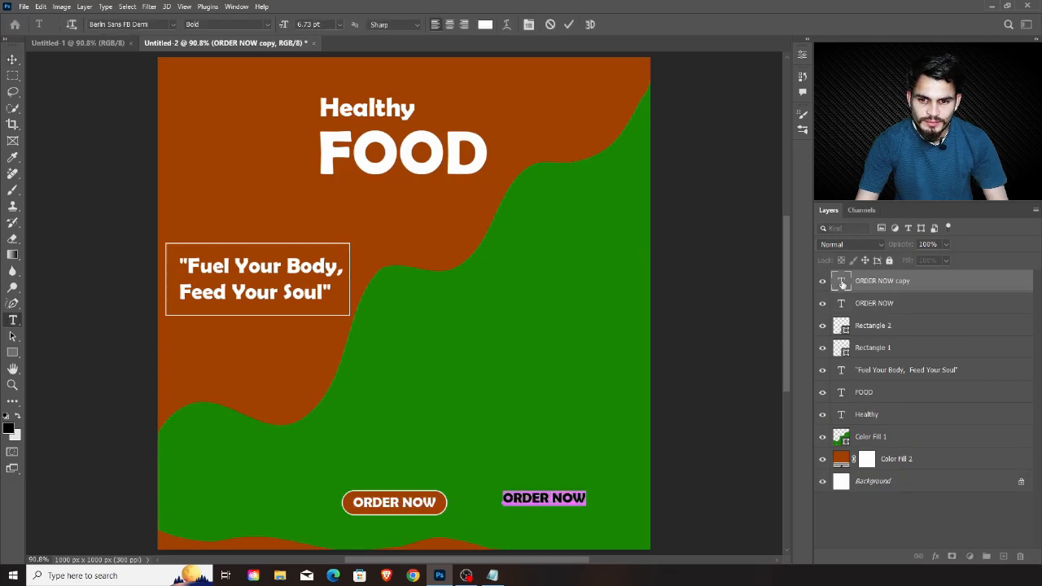
type("CO")
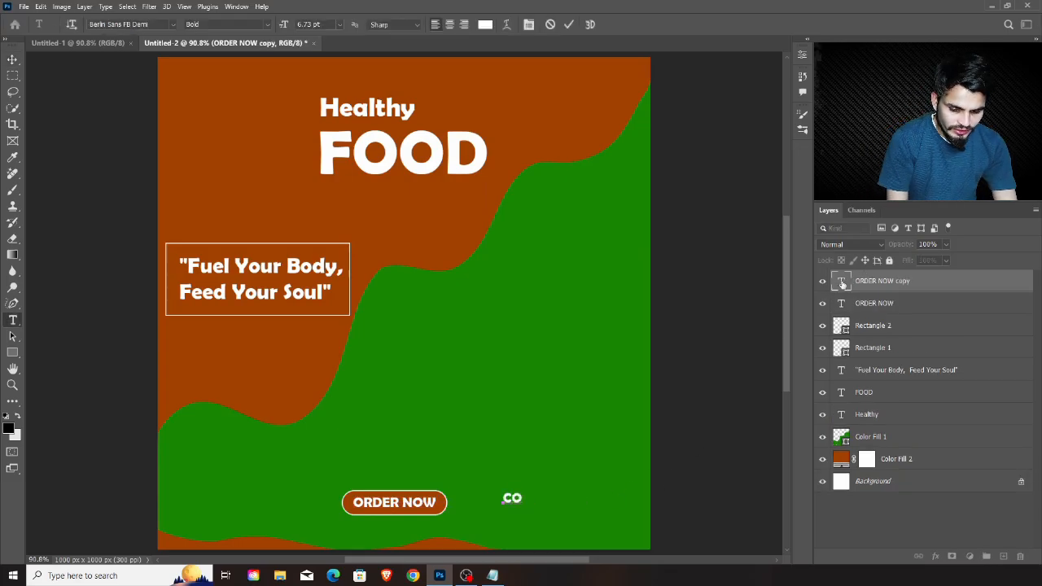
type("NTA")
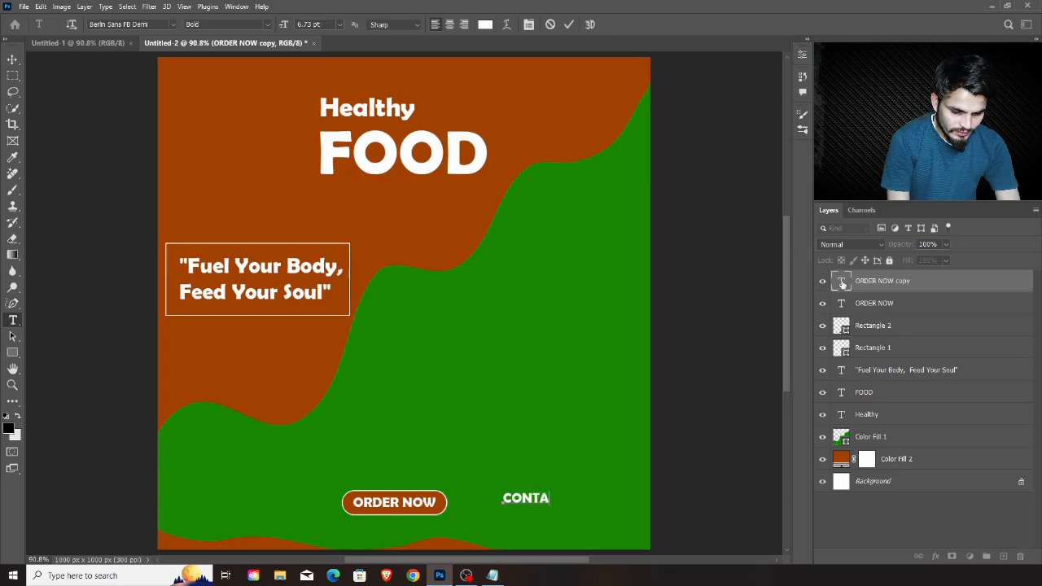
type("CT US")
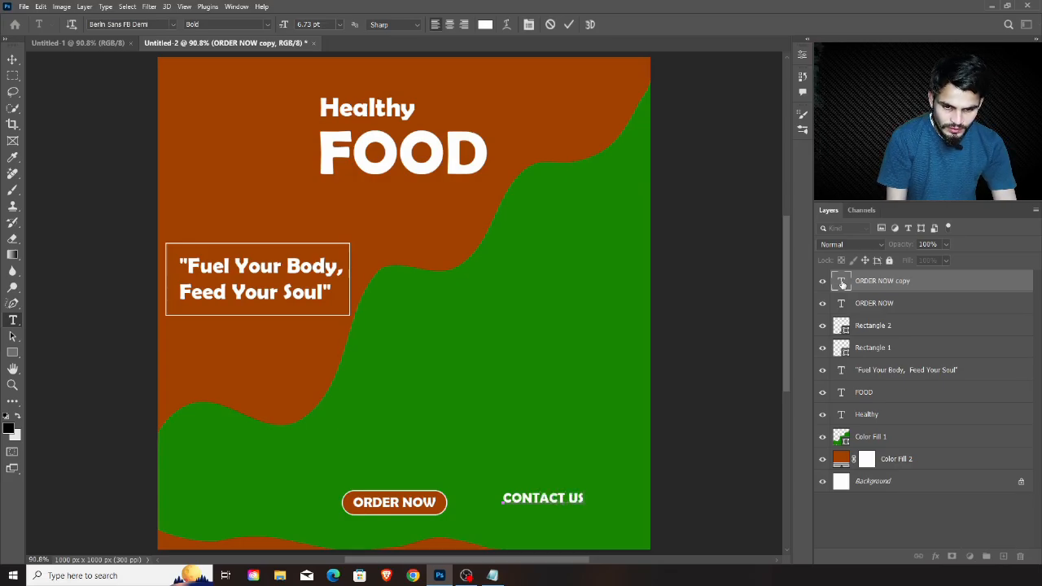
key("Return")
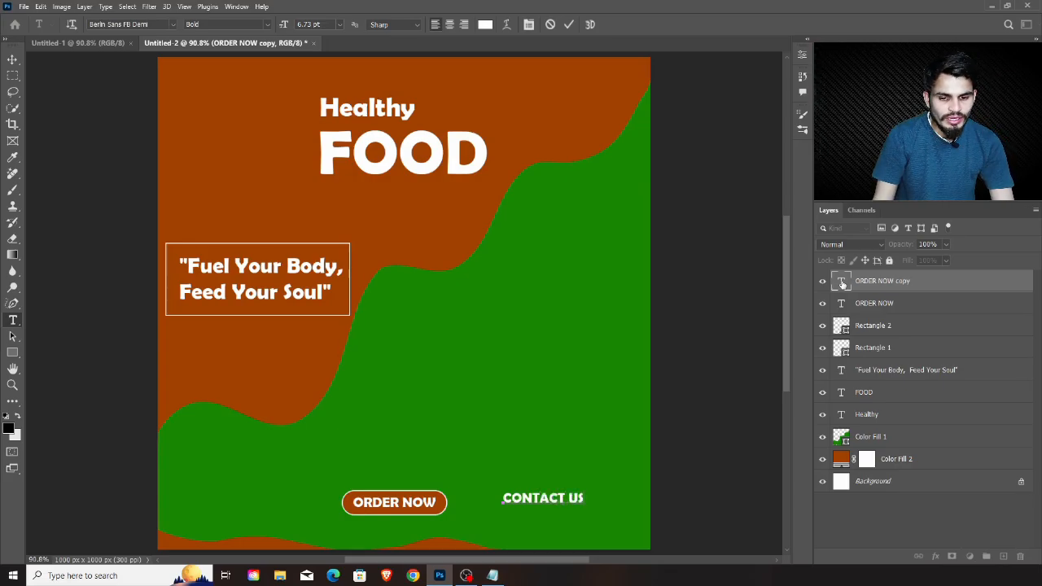
type("123456789")
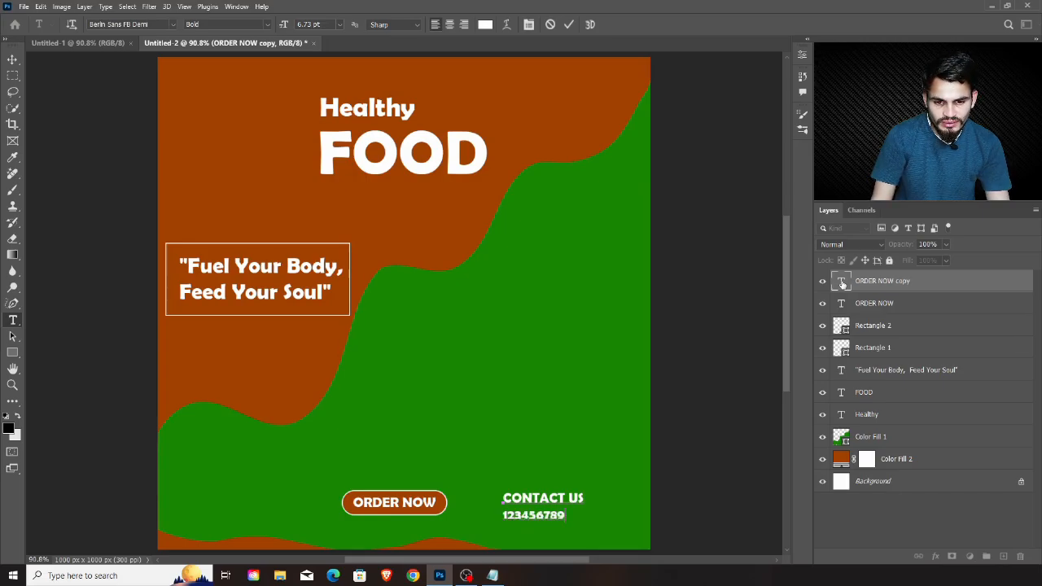
type("0")
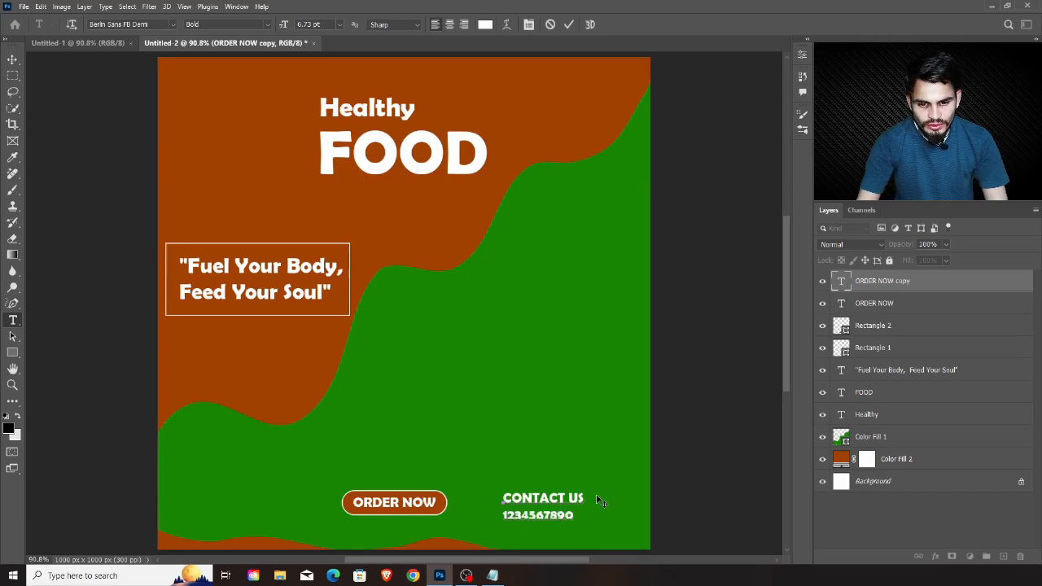
left_click_drag(598, 501, 596, 494)
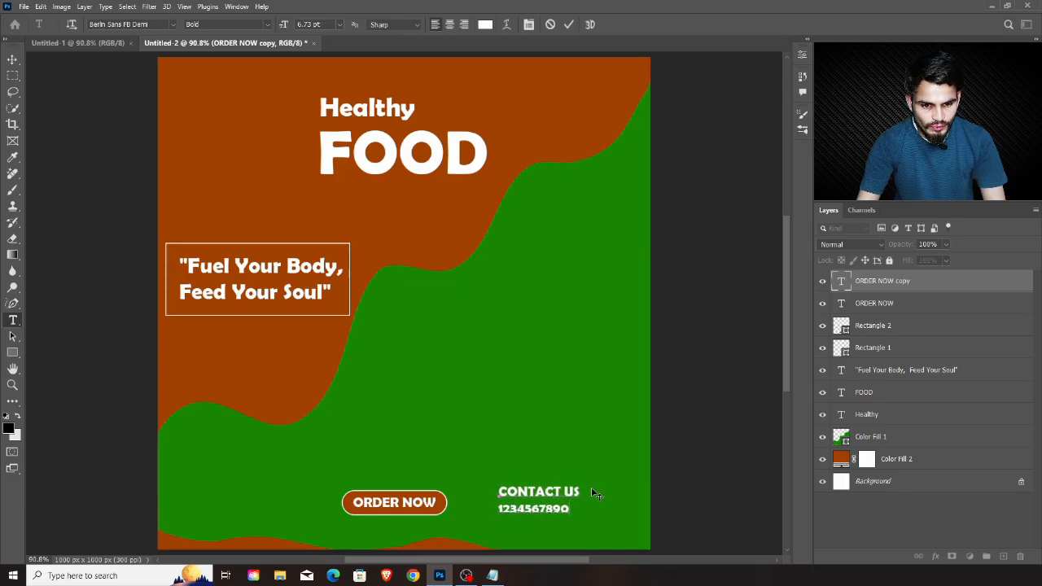
left_click(926, 305)
key("v")
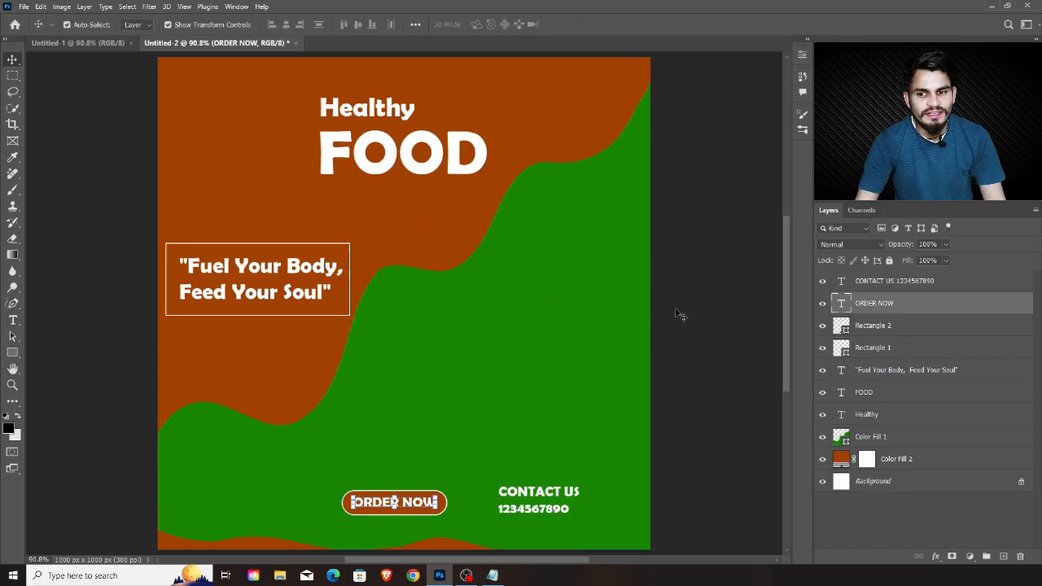
Group all text and rectangle layers, from the contact text down to "Healthy", and name the group TEXT
left_click(913, 289)
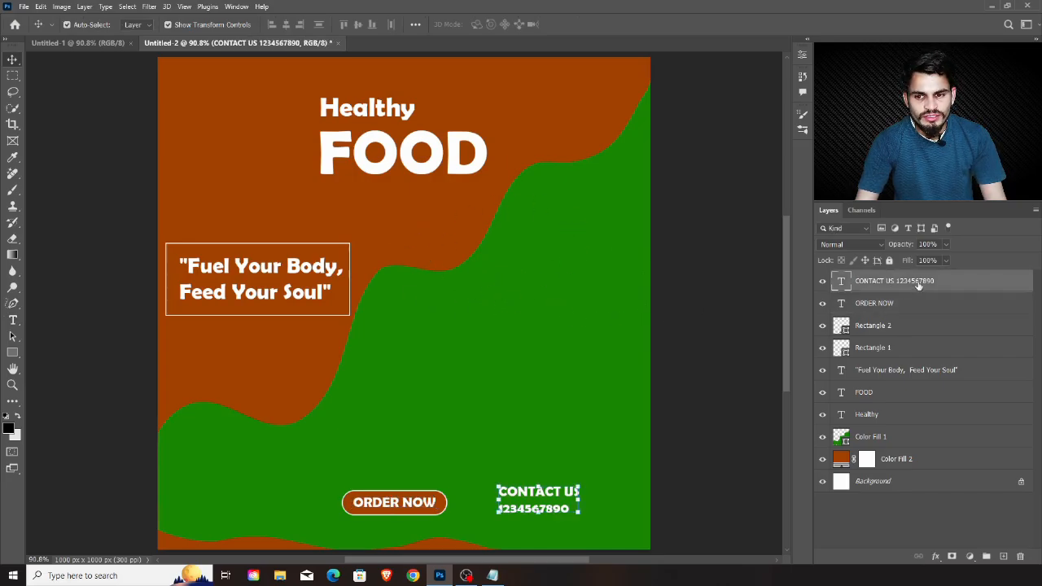
left_click(926, 421, "shift")
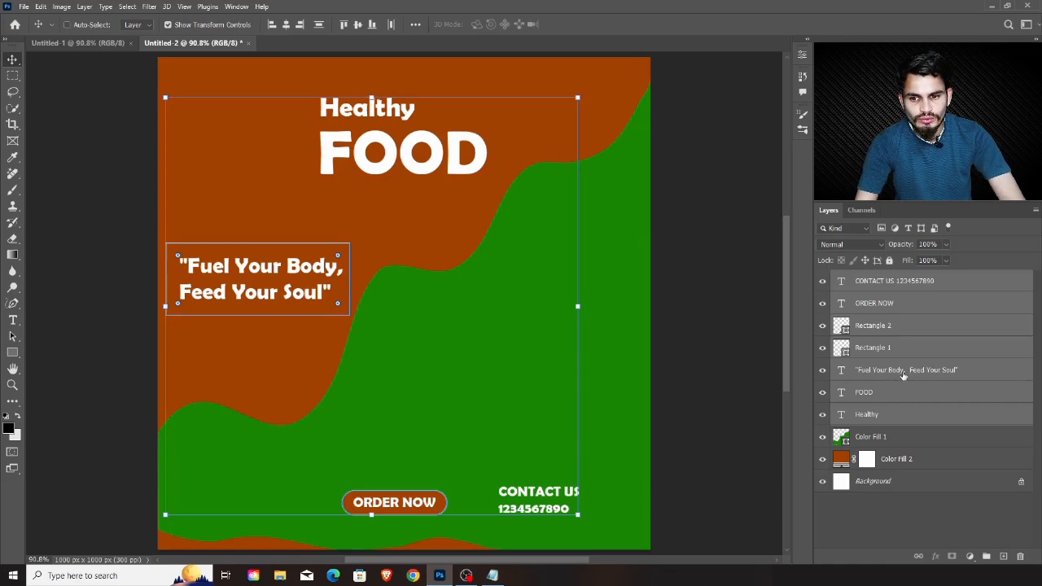
key("ctrl+g")
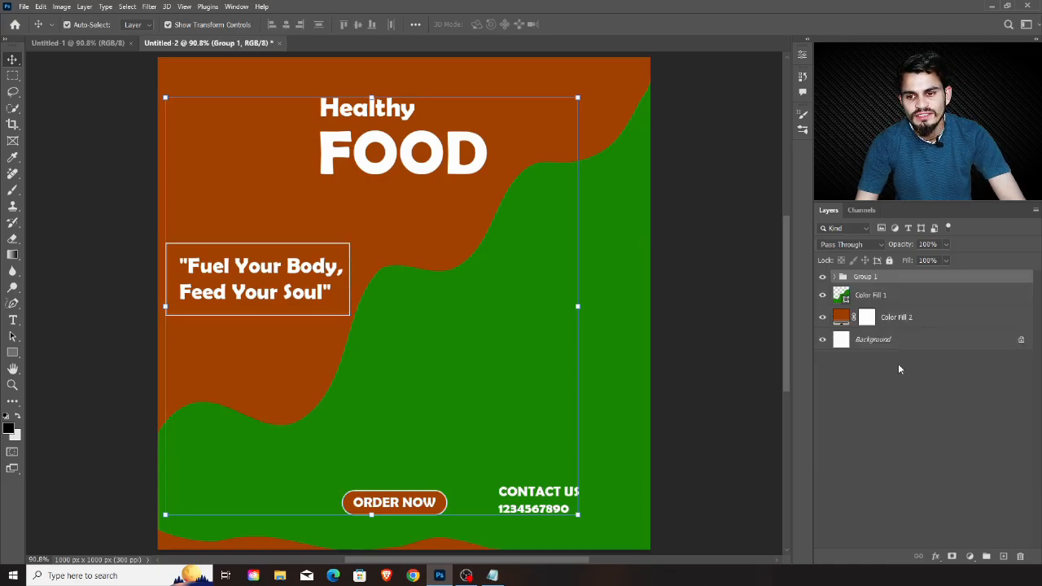
double_click(868, 279)
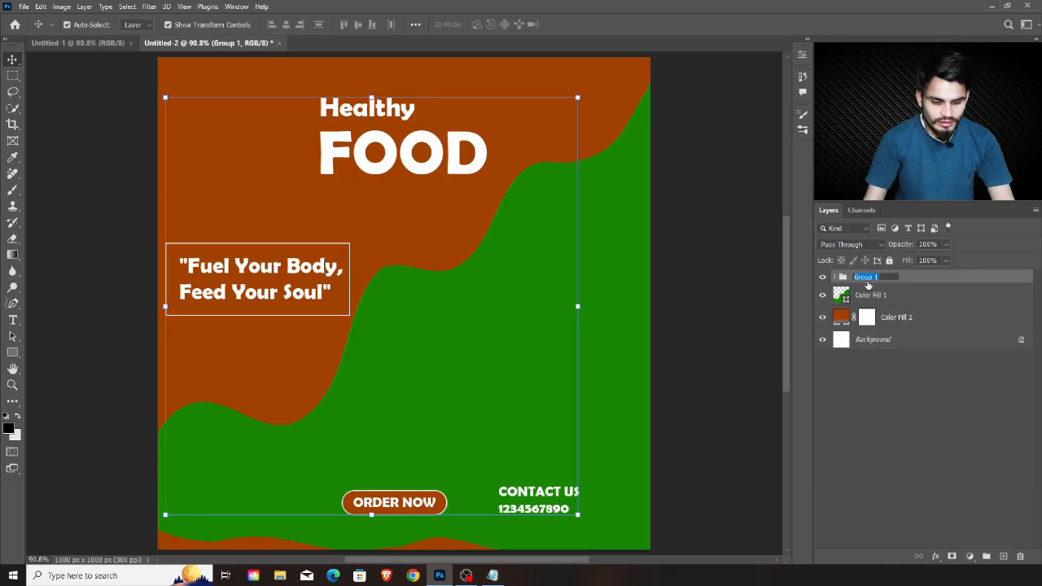
type("TEXT")
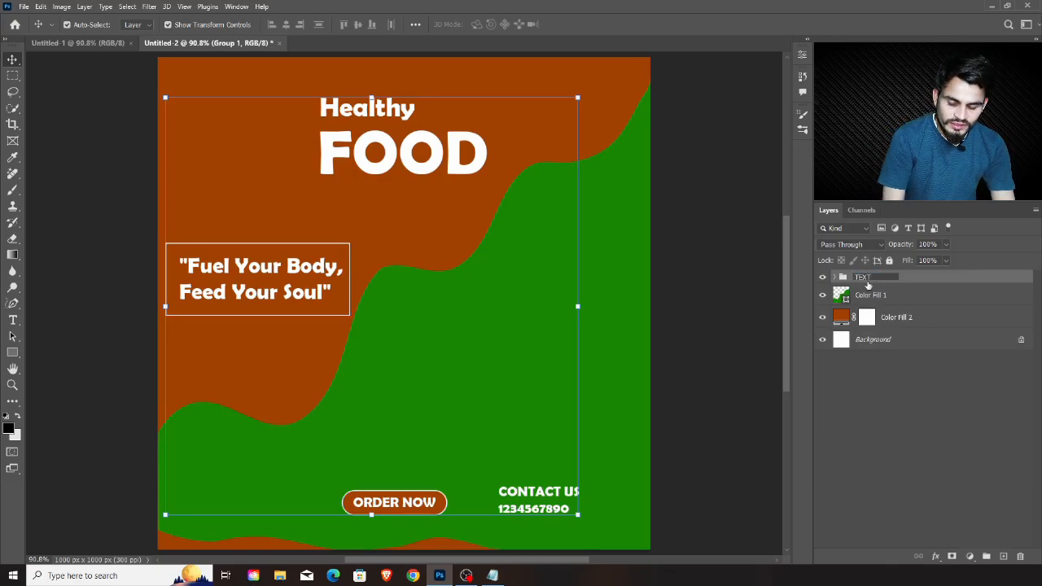
key("Return")
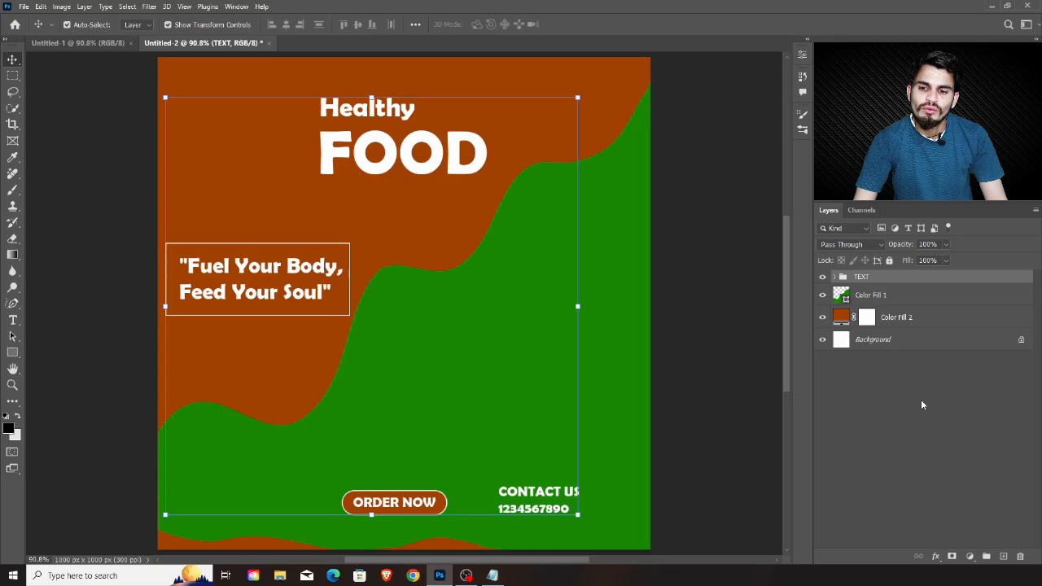
Open the food sample PNG from the food poster elements folder and bring its plate layer into the Untitled-2 poster
left_click(25, 8)
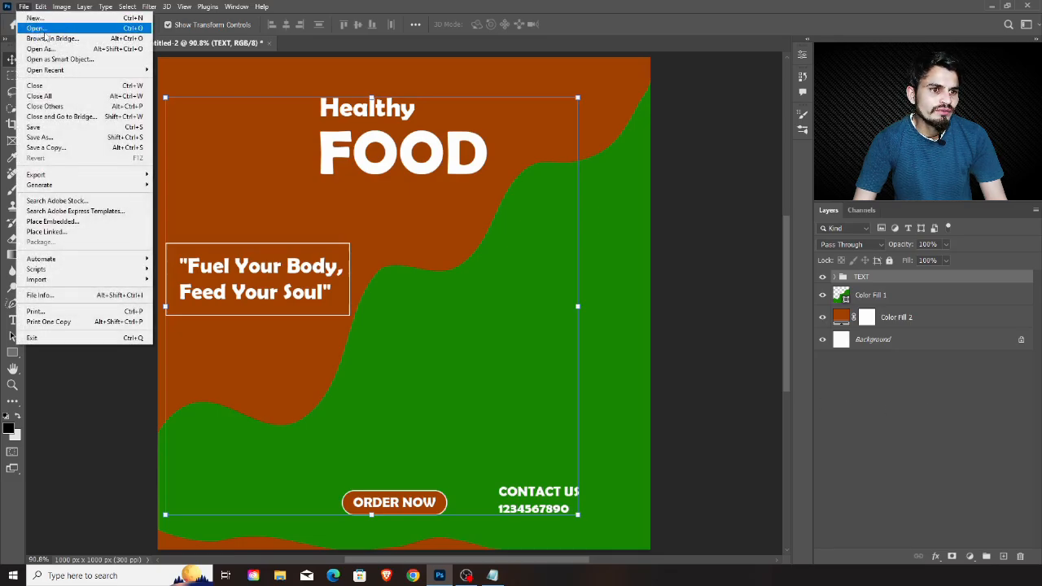
left_click(46, 30)
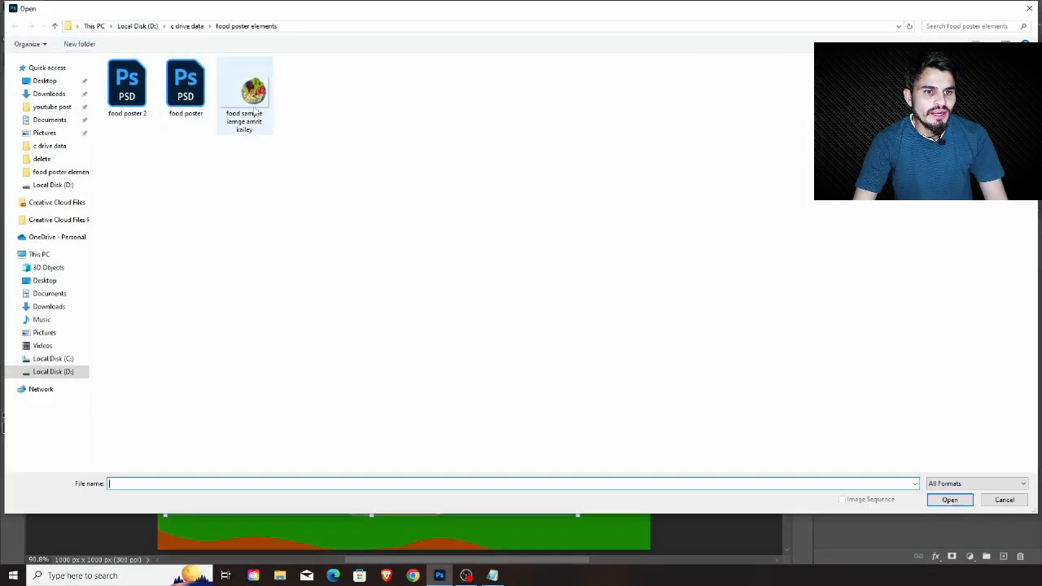
left_click(253, 106)
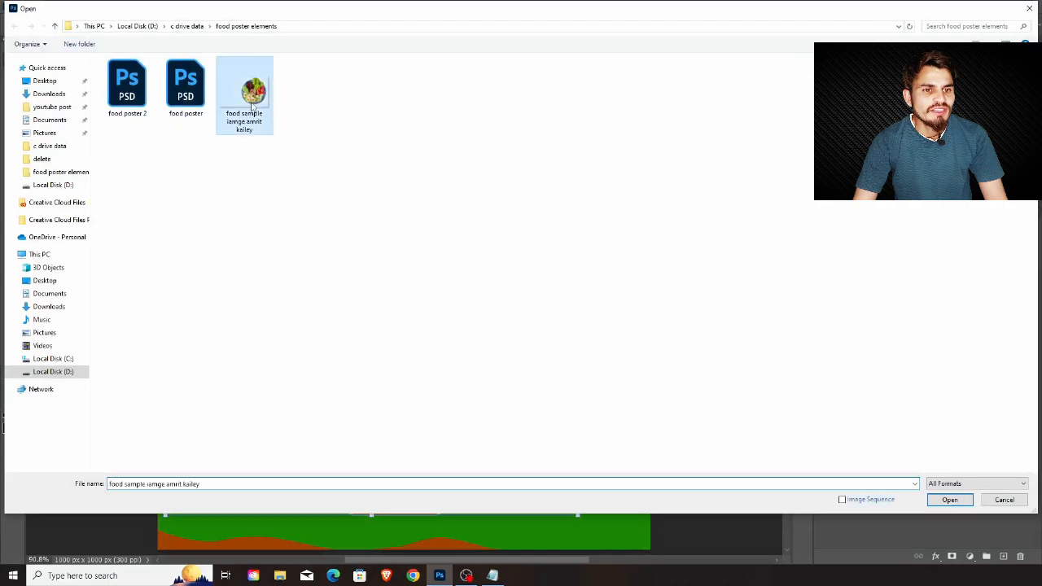
left_click(950, 500)
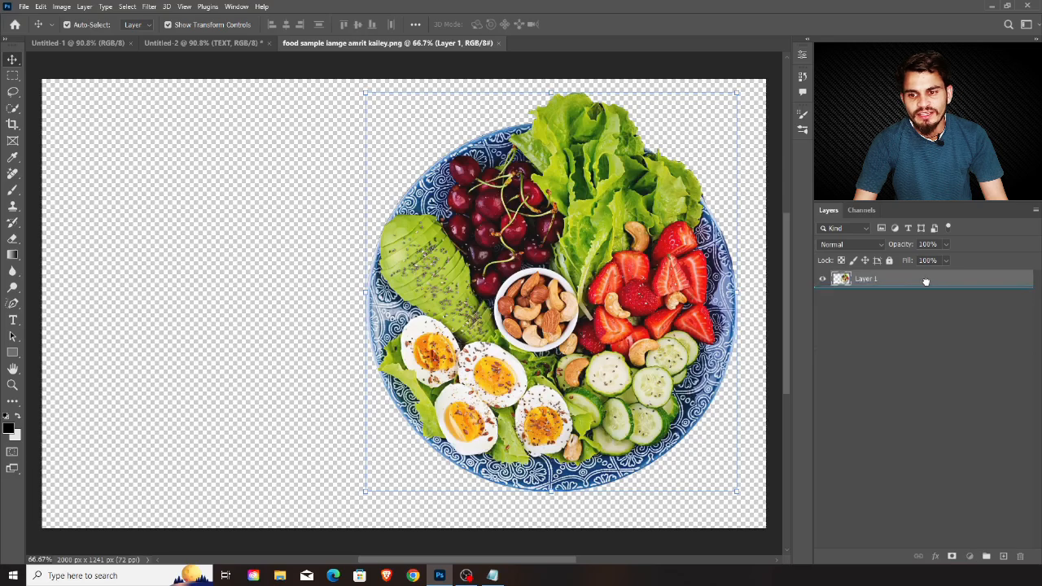
left_click_drag(958, 284, 453, 388)
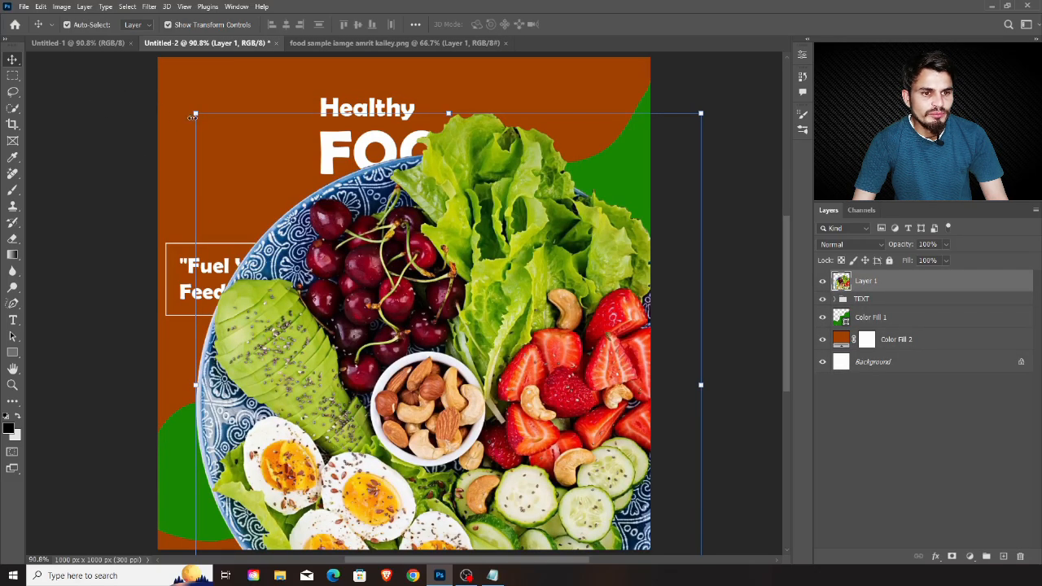
Scale the food plate to about 52%, rotate it about -35° and place it below "FOOD", to the right of the slogan
left_click_drag(196, 115, 419, 349)
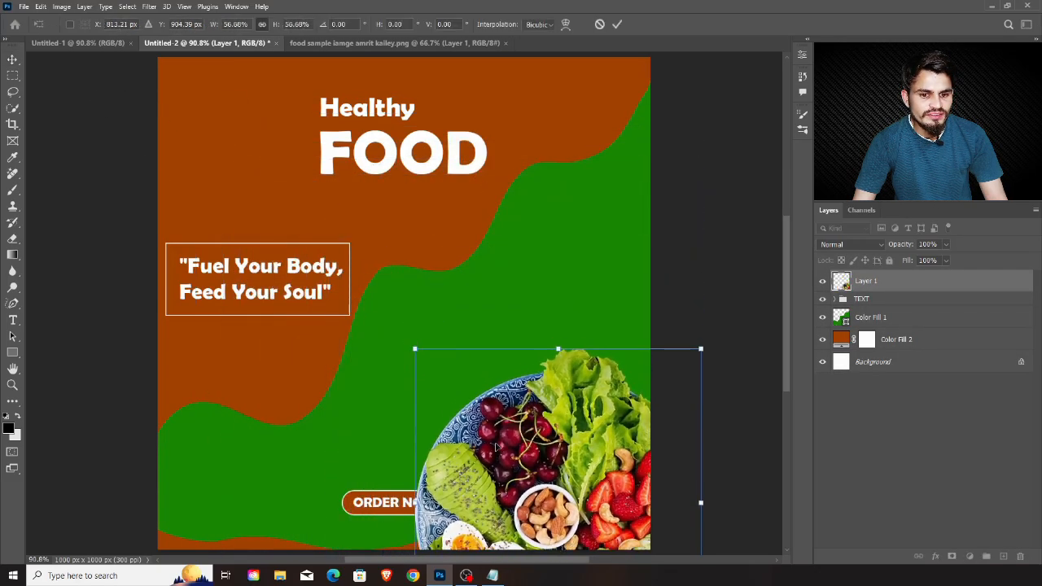
left_click_drag(540, 466, 433, 273)
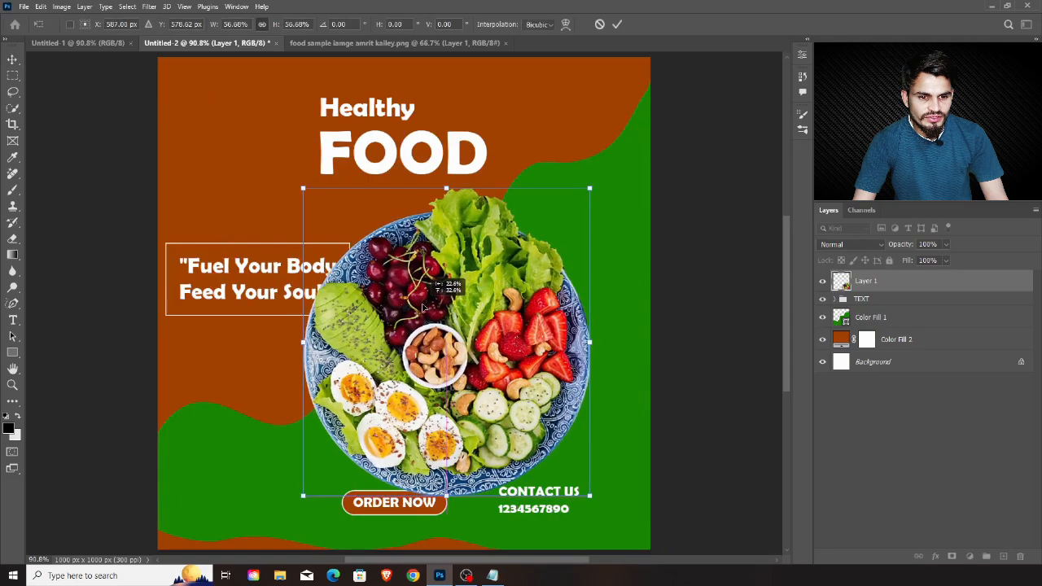
left_click_drag(590, 495, 588, 360)
left_click_drag(475, 323, 524, 304)
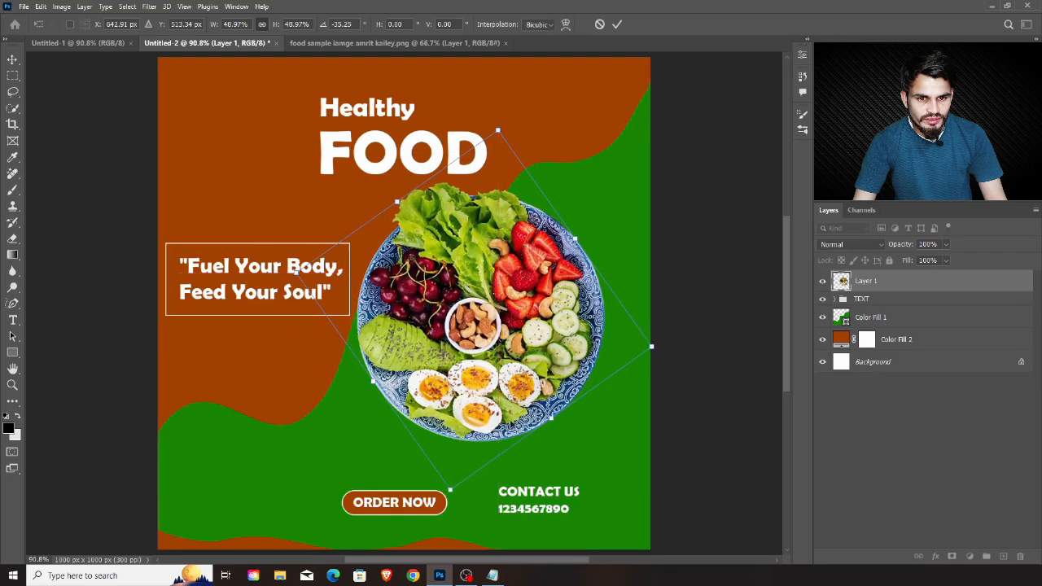
left_click_drag(451, 488, 446, 509)
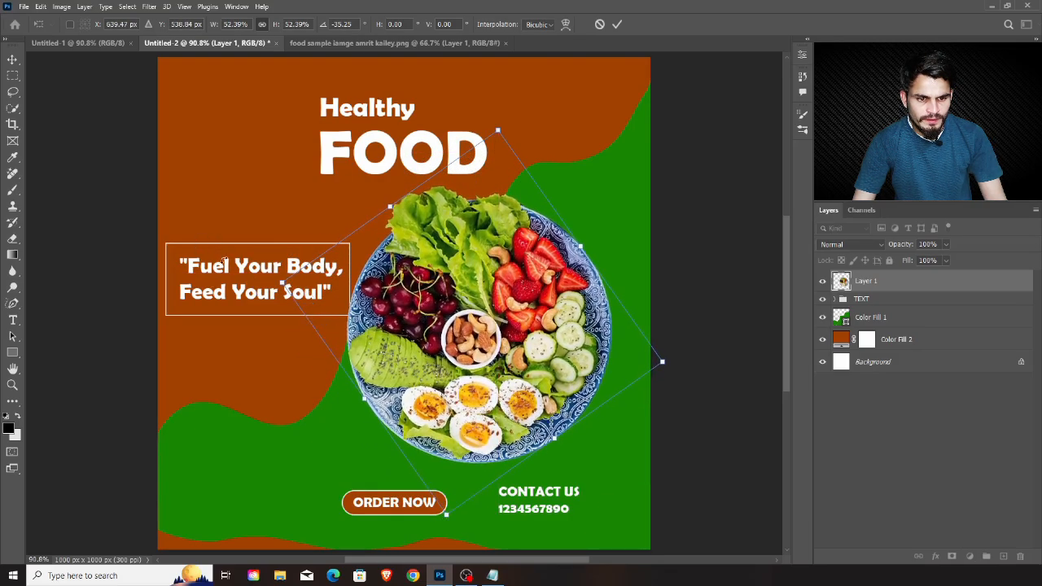
key("Return")
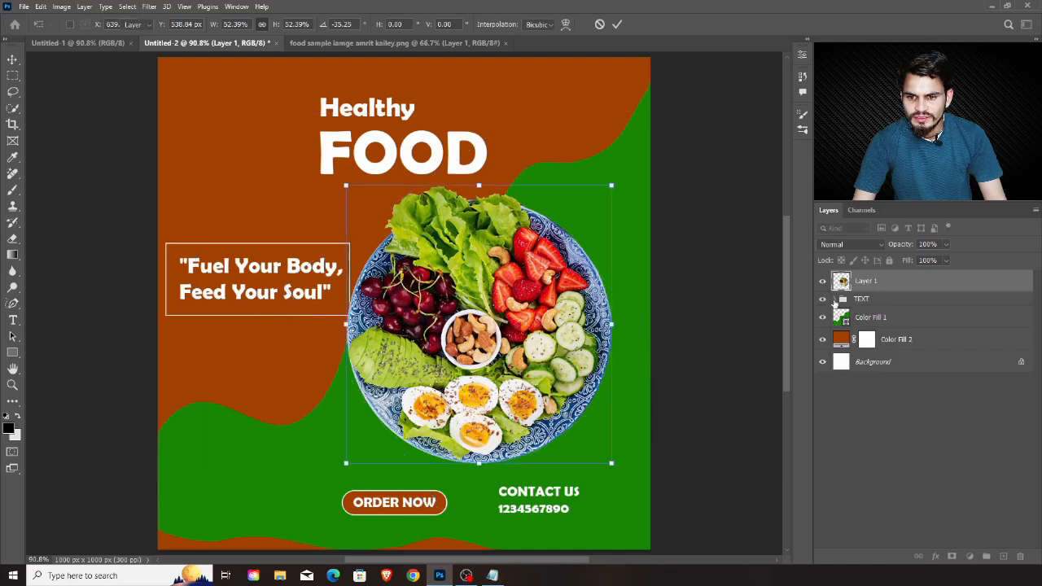
Scale down the slogan text and its rectangular frame together so they clear the food plate
left_click(834, 300)
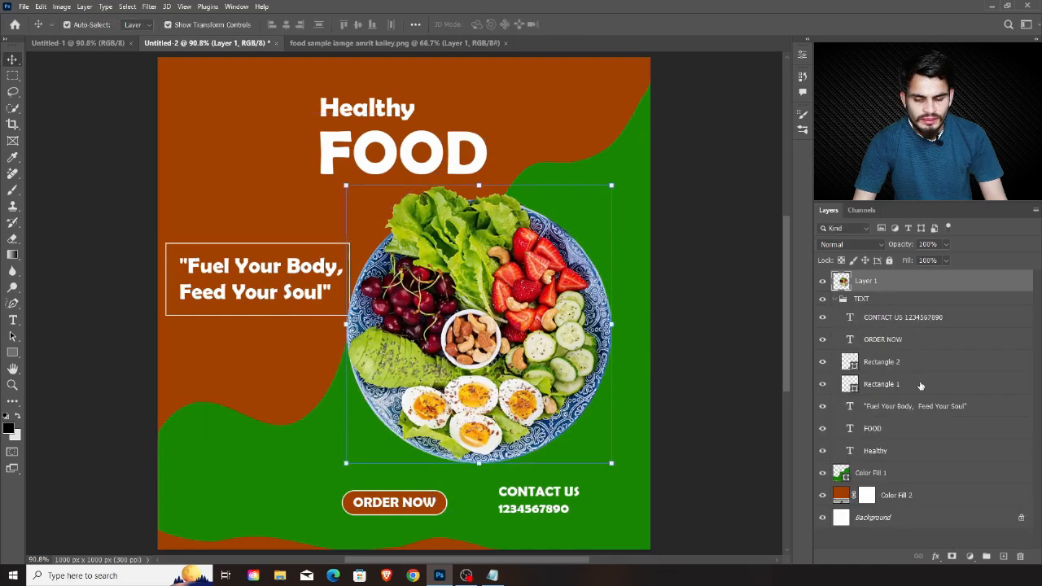
left_click(916, 406)
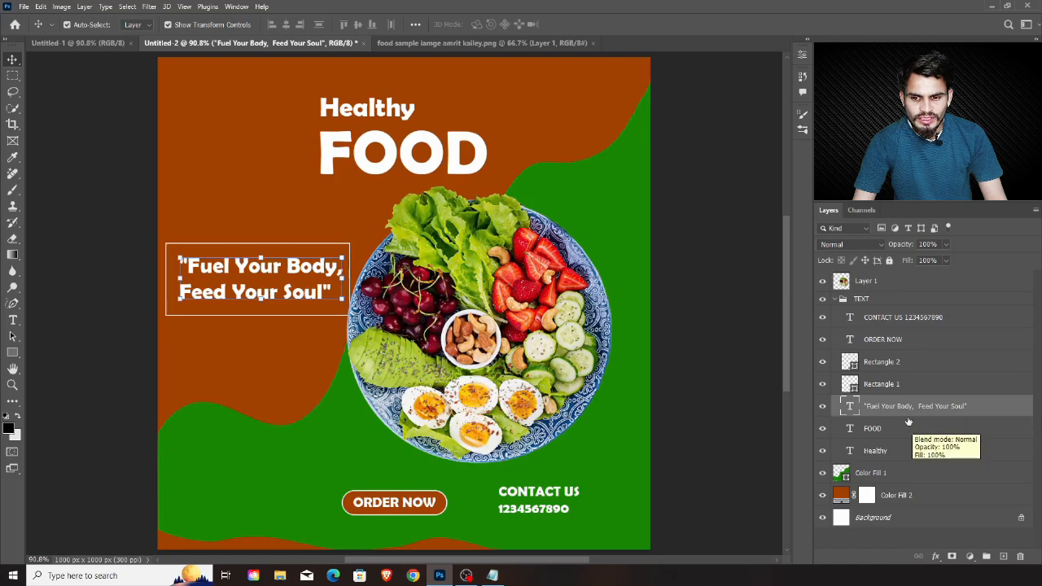
key("ctrl")
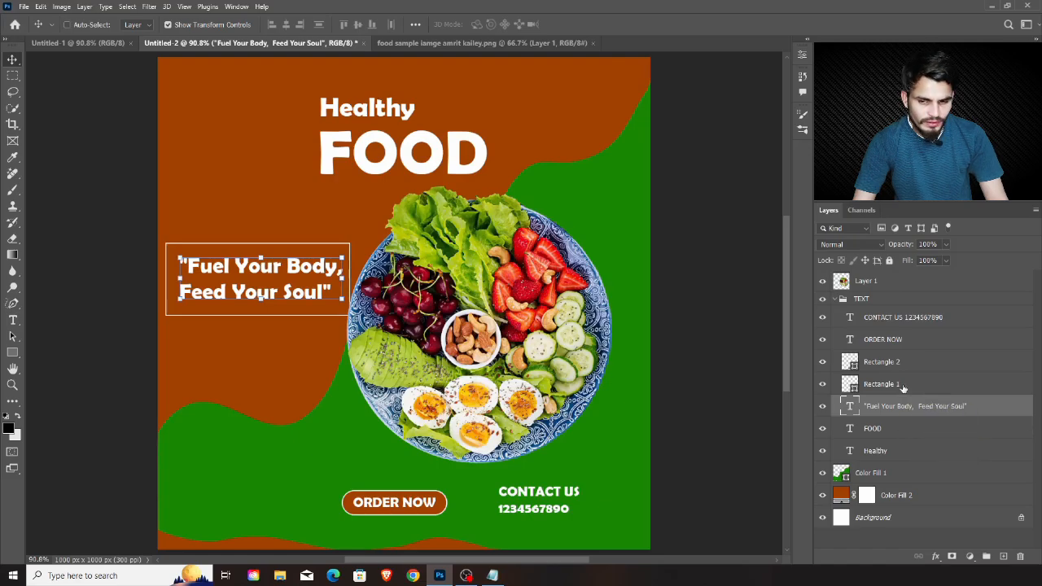
left_click(903, 389, "ctrl")
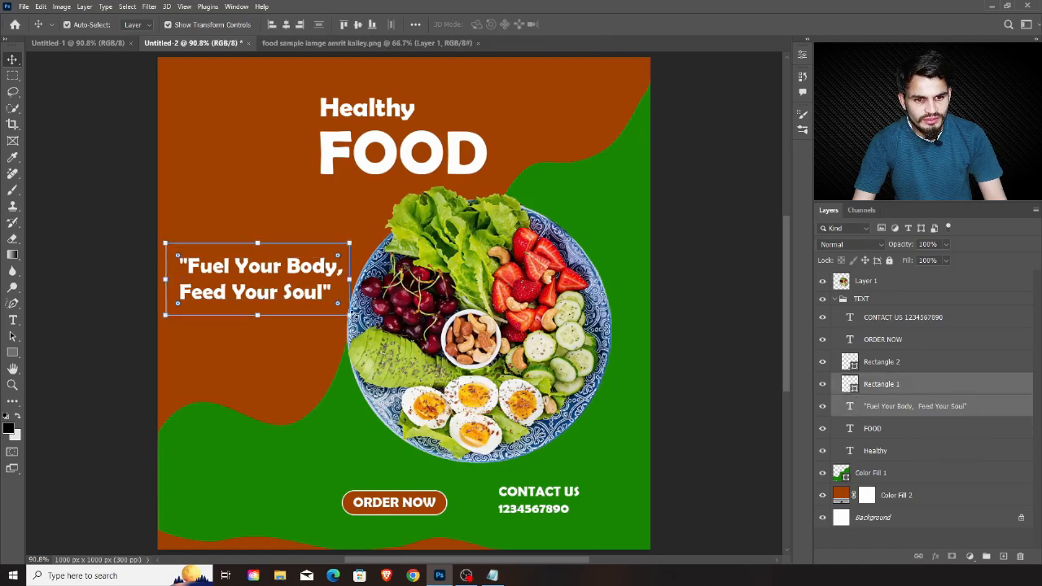
left_click_drag(349, 315, 309, 320)
key("Return")
Move the food plate slightly left towards the slogan frame and rotate it about another -25°
left_click_drag(580, 303, 547, 301)
left_click_drag(580, 470, 610, 393)
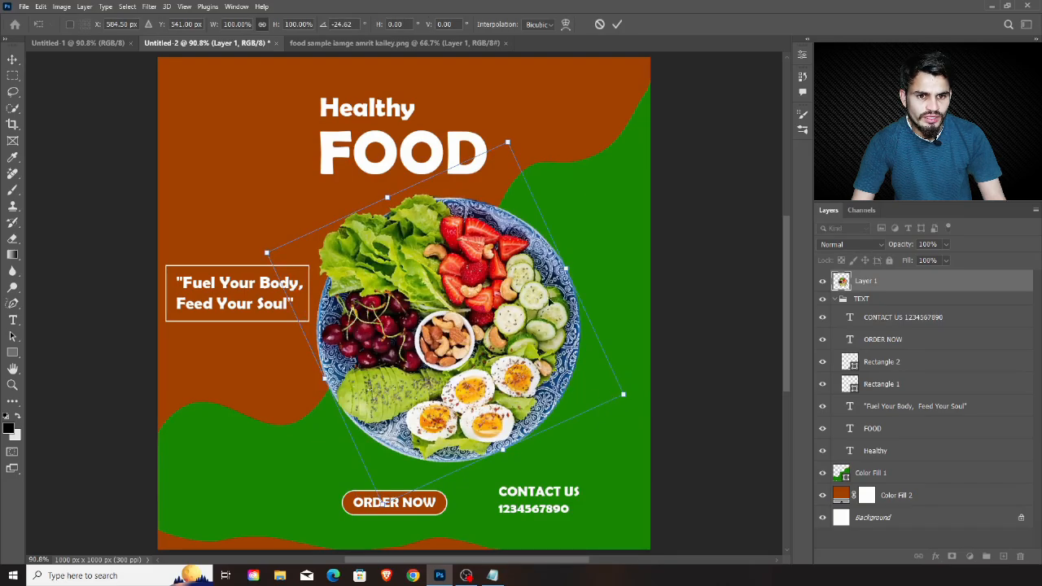
key("Return")
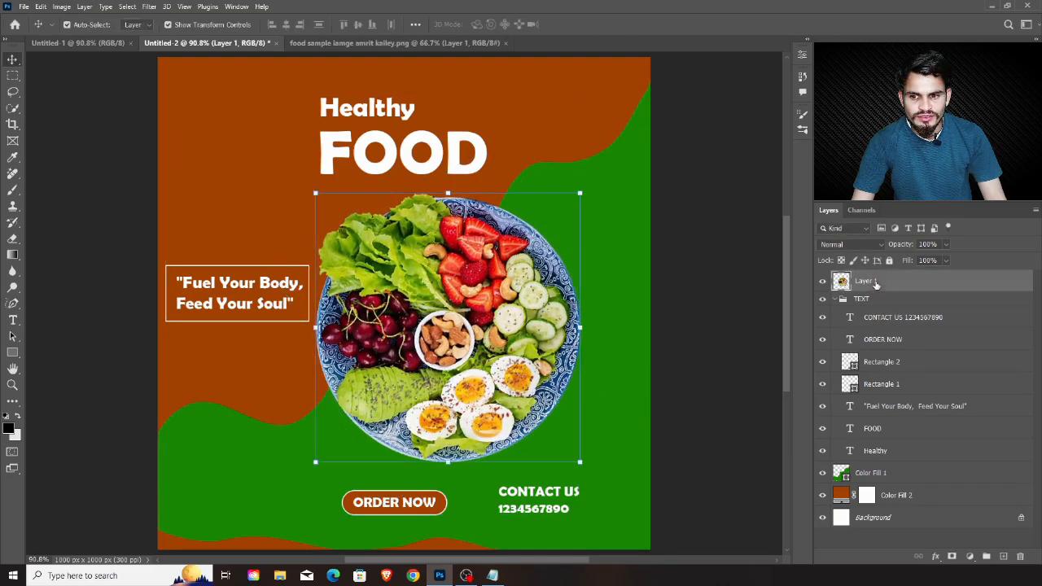
Rename the food plate's layer to FOOD
double_click(867, 281)
type("FOOD")
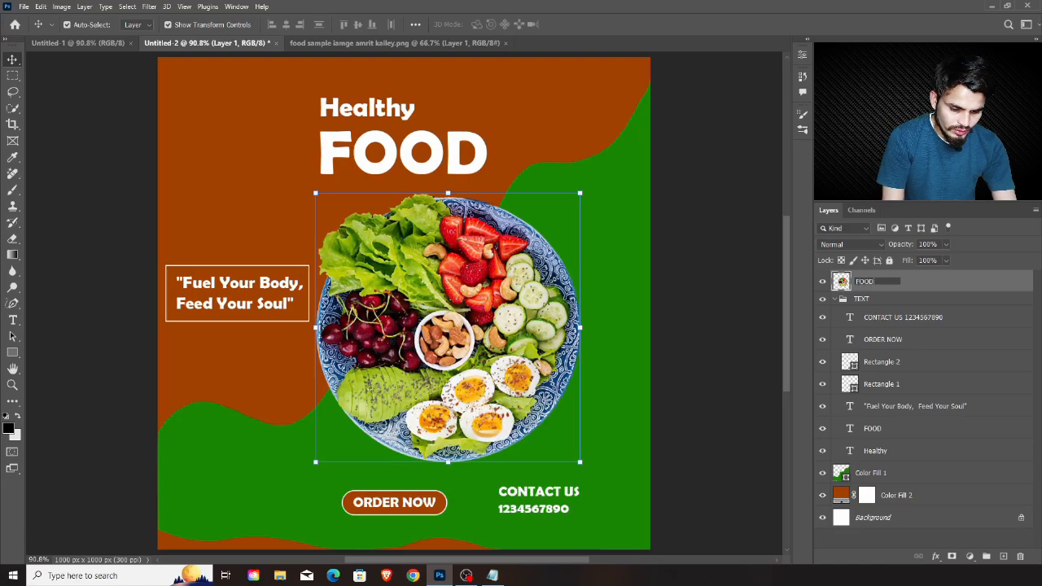
key("Return")
Add a Drop Shadow to the TEXT group, cast down and to the right, with 31% opacity and 35 px size
left_click(915, 300)
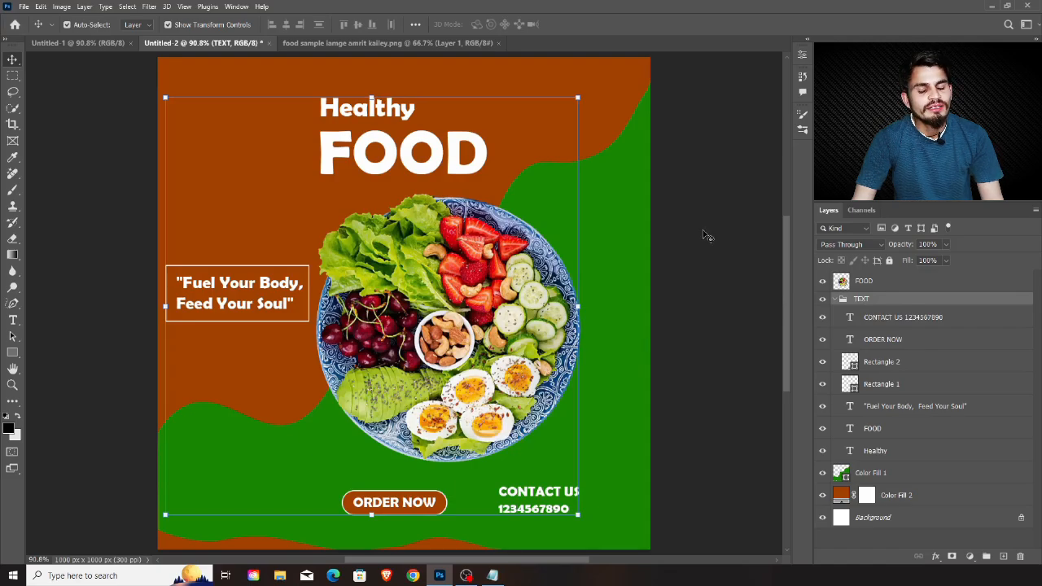
left_click(844, 299)
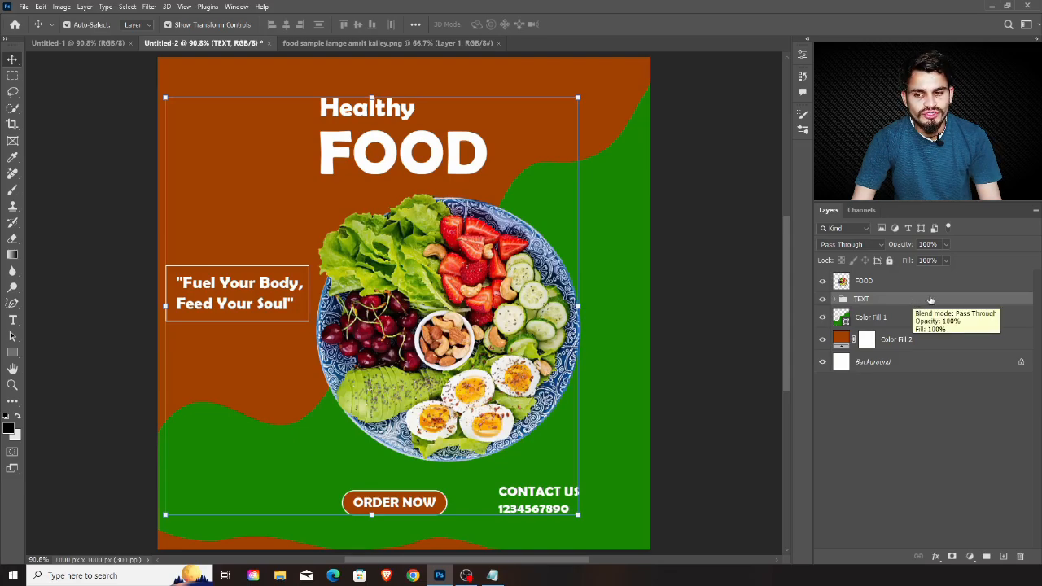
double_click(972, 303)
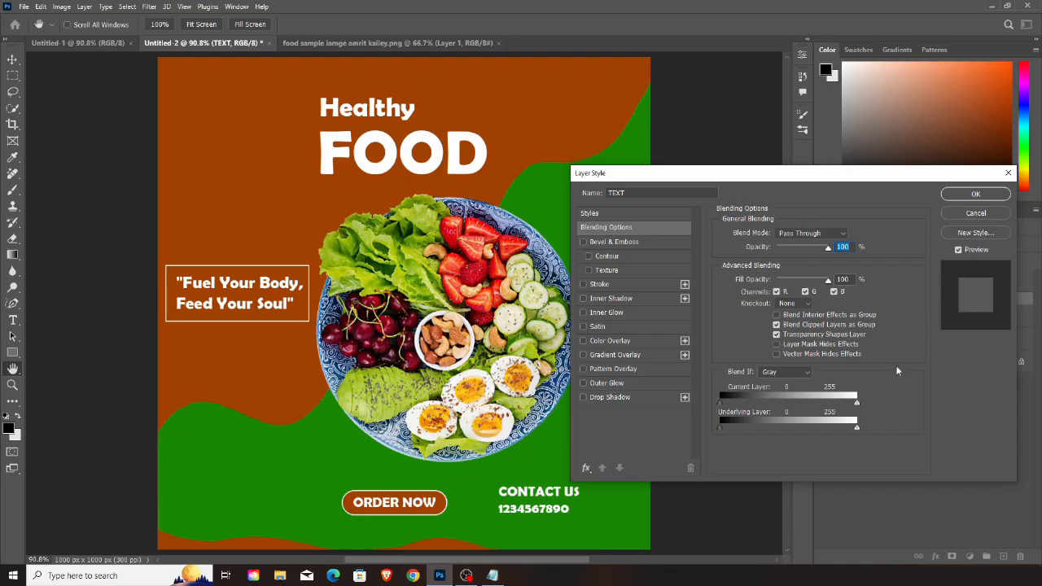
left_click(583, 397)
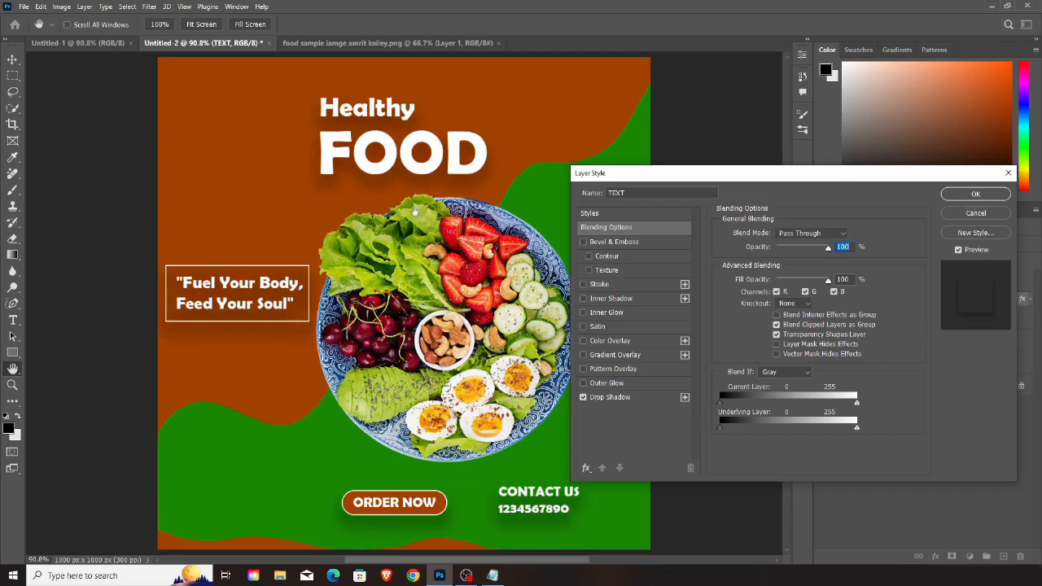
left_click(637, 399)
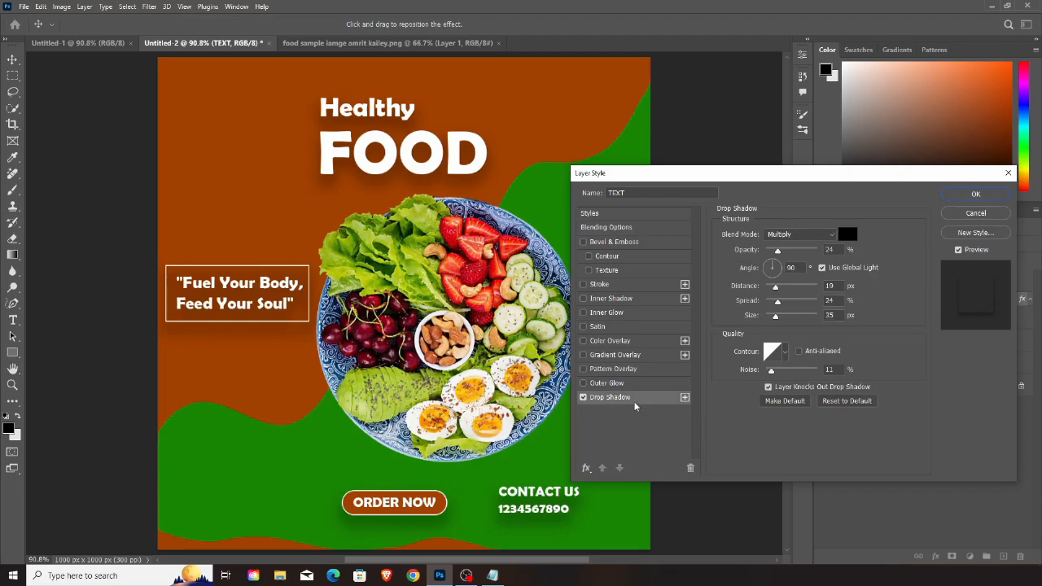
left_click_drag(419, 187, 424, 186)
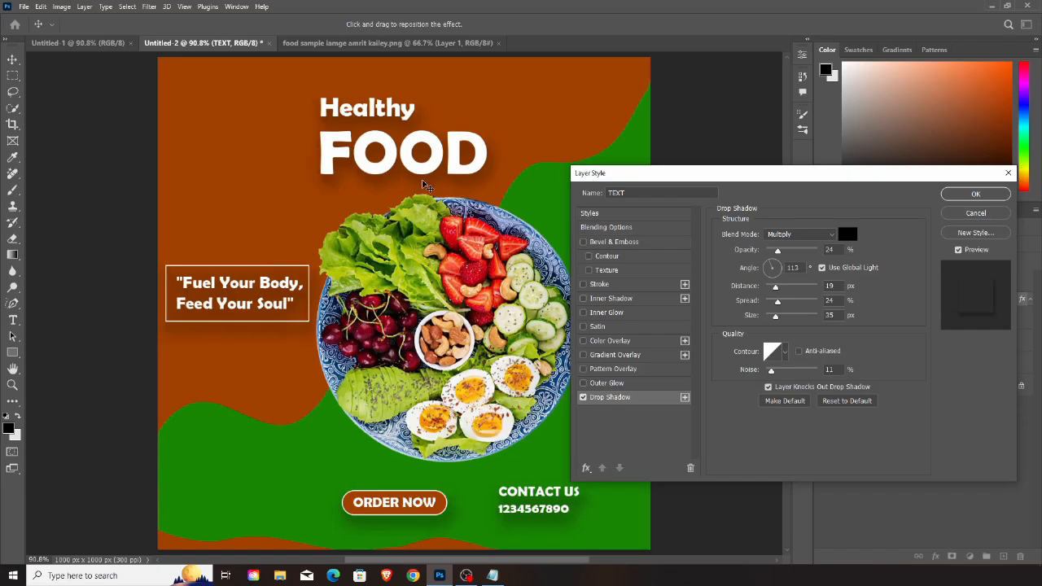
left_click_drag(778, 250, 784, 258)
left_click(983, 198)
Add a Drop Shadow to the FOOD plate layer with 31% opacity, 123° angle and 31 px distance
left_click(924, 281)
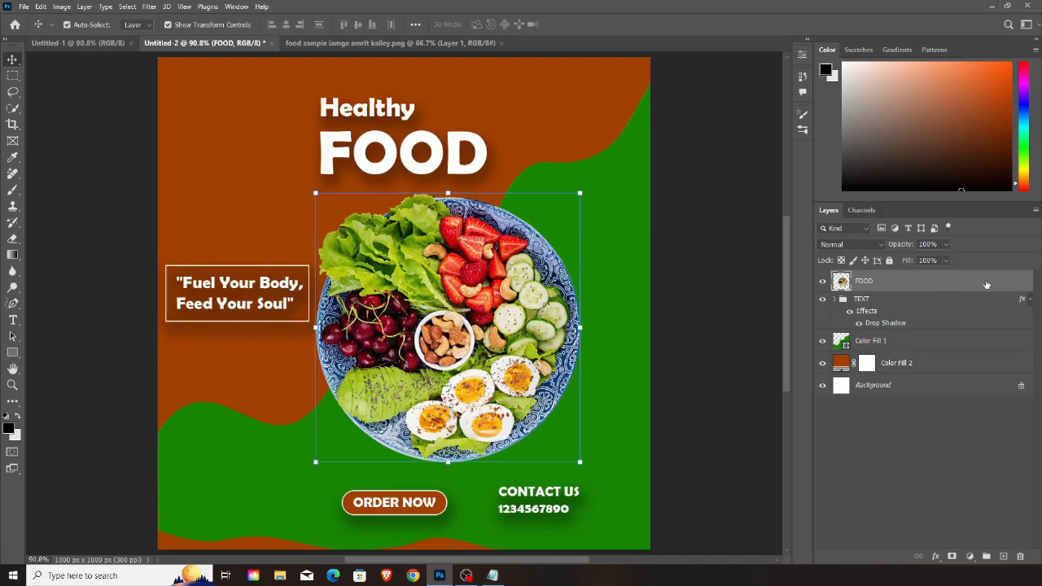
double_click(987, 284)
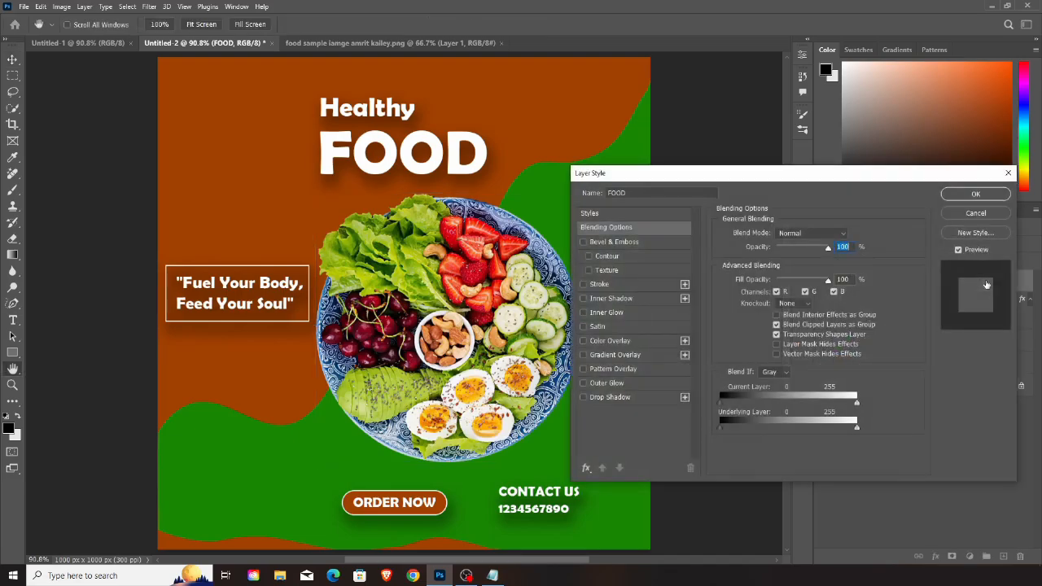
left_click(583, 399)
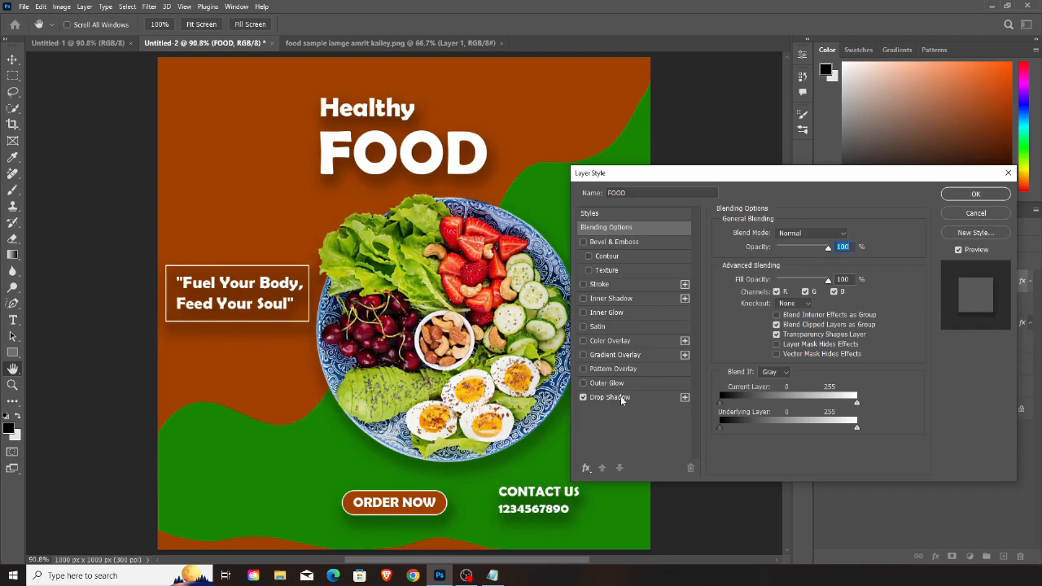
left_click(622, 399)
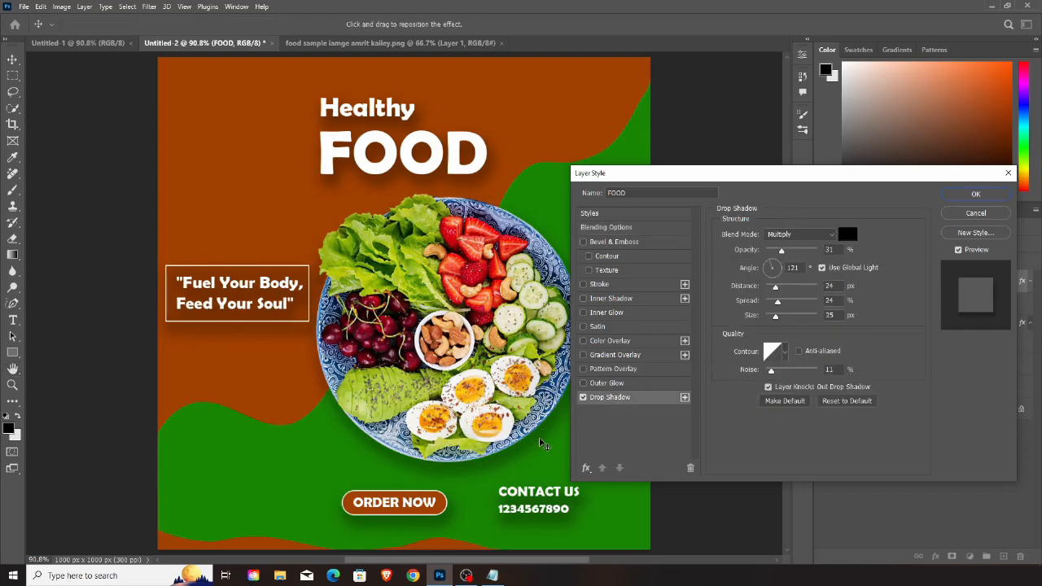
left_click_drag(543, 443, 548, 448)
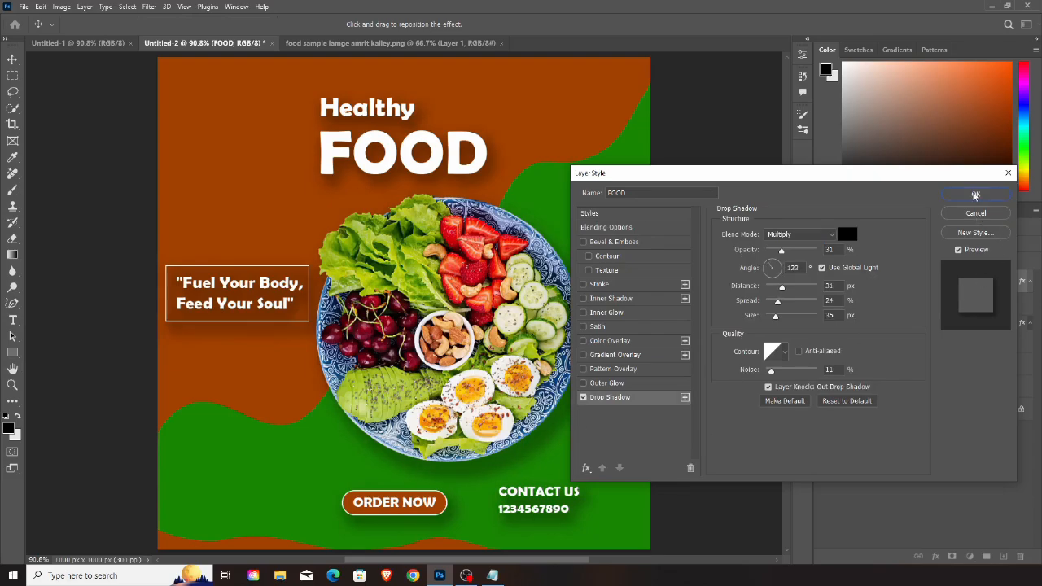
left_click(976, 195)
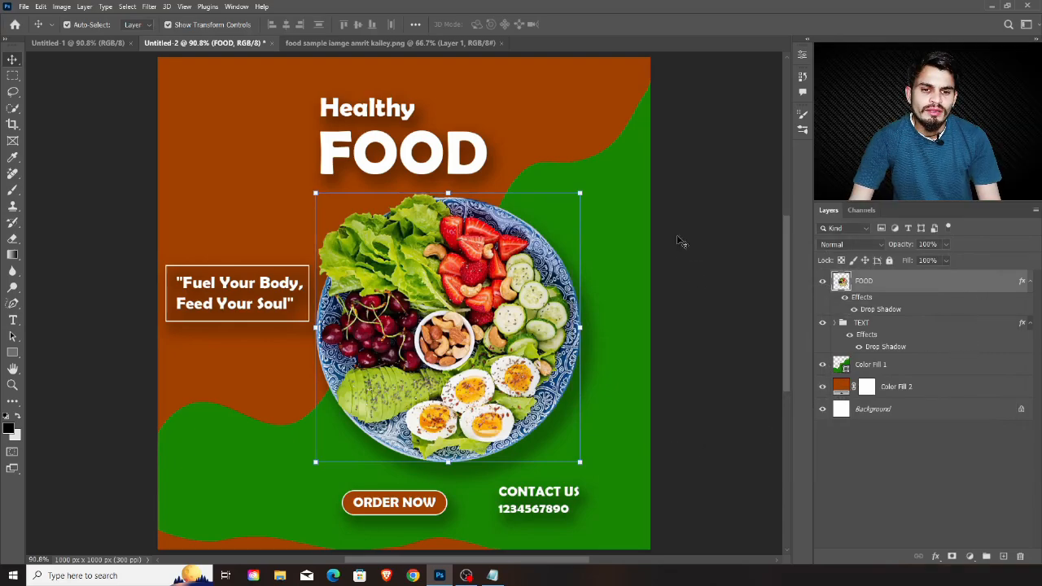
Move the CONTACT US text slightly right towards the post's right edge, and collapse the TEXT group
left_click(541, 494)
left_click_drag(547, 503, 587, 505)
left_click(715, 359)
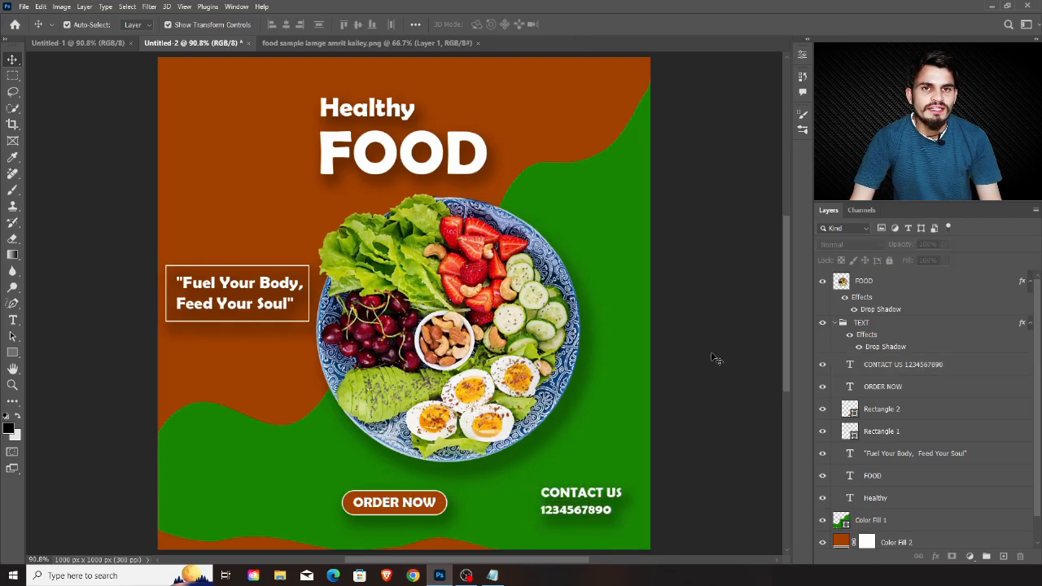
left_click(836, 323)
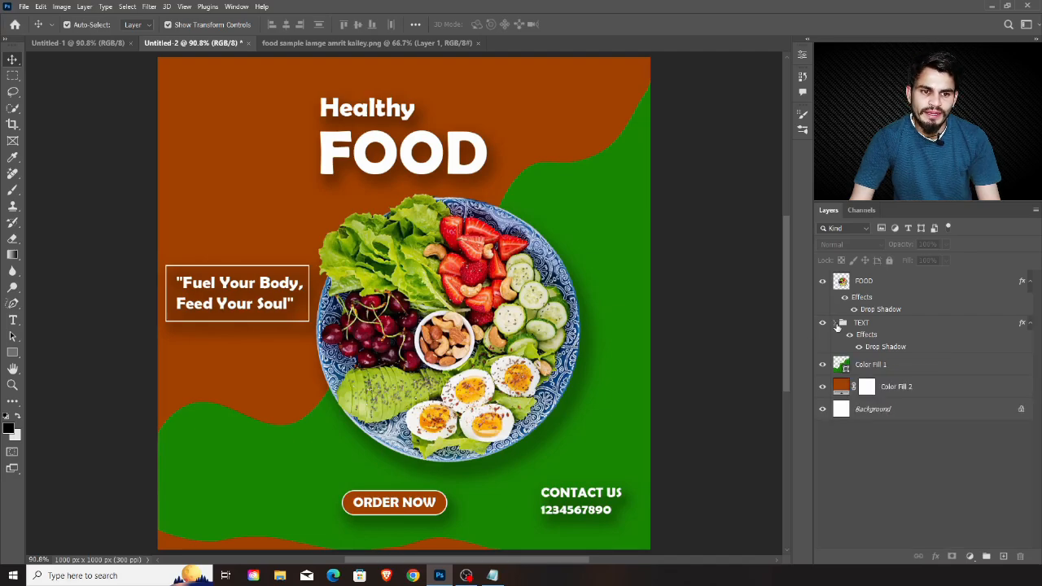
Add a Solid Color fill layer in medium grey 848484 directly above the green wavy shape layer
left_click(935, 372)
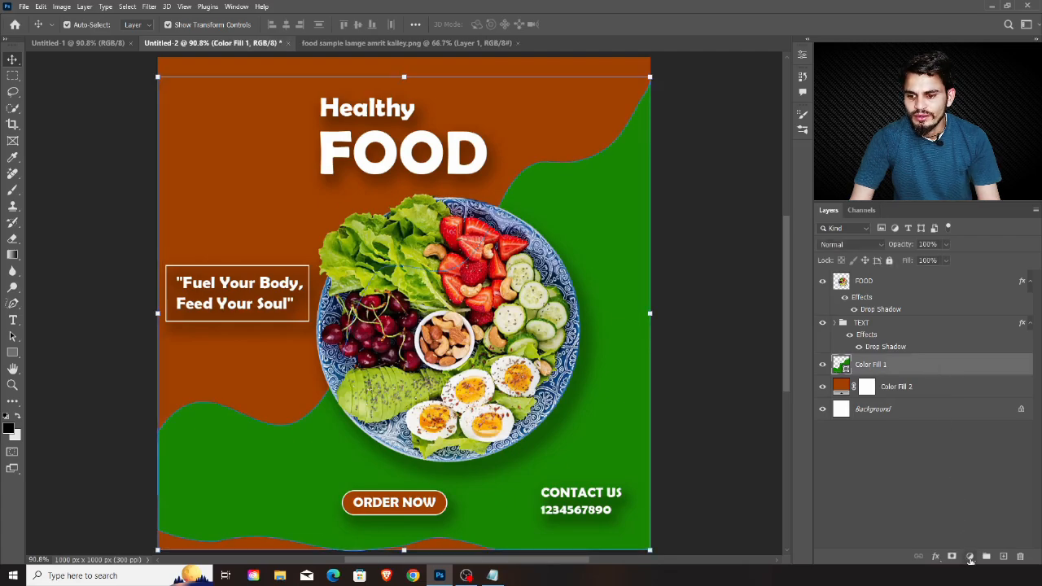
left_click(970, 557)
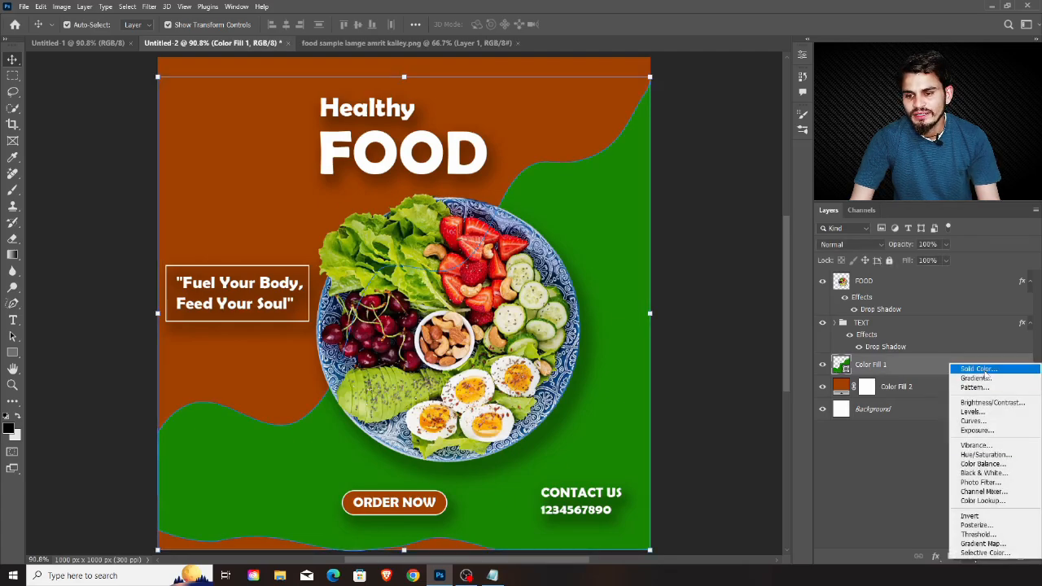
left_click(981, 371)
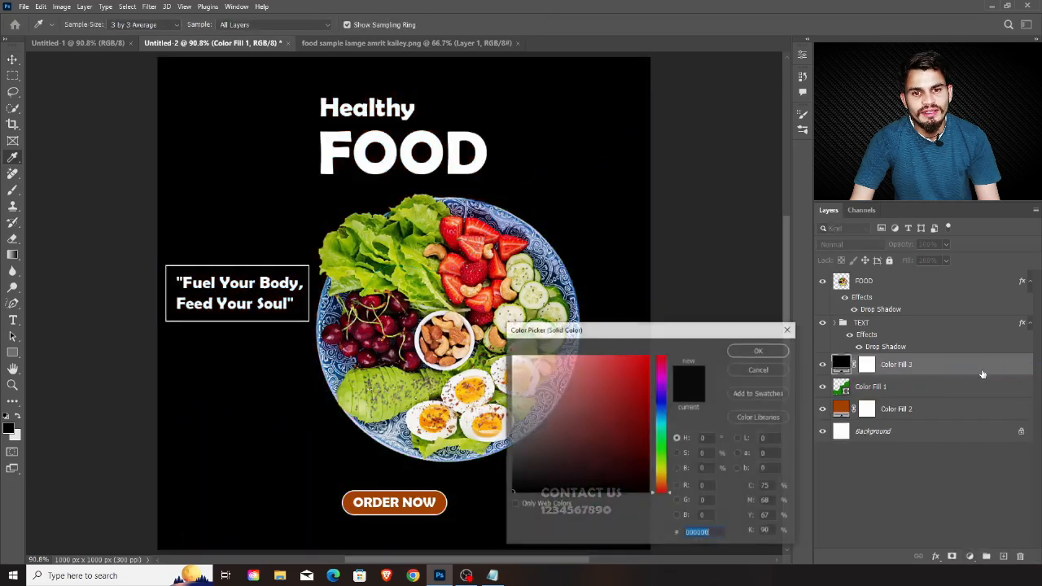
left_click(511, 425)
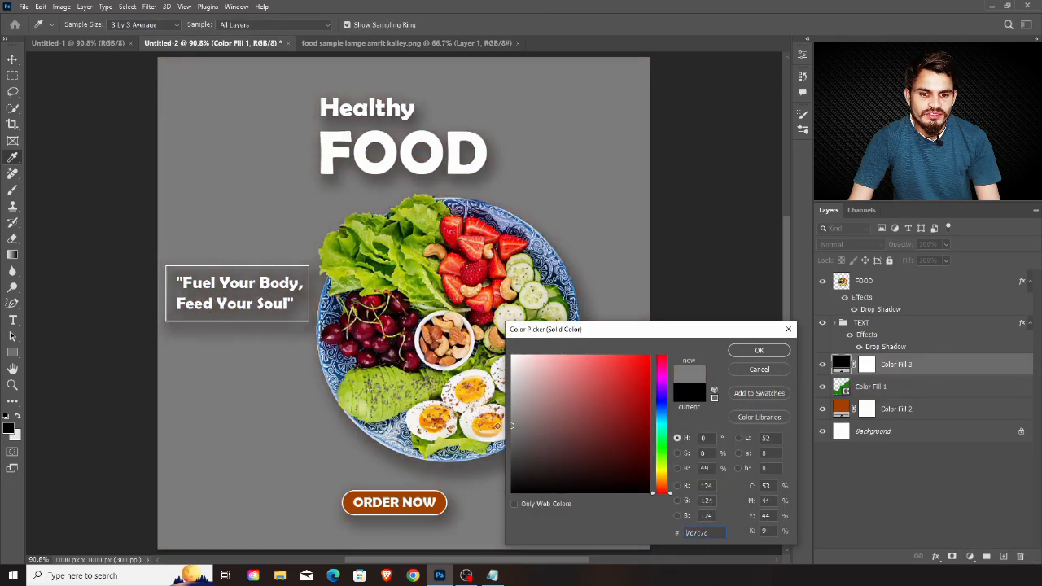
left_click_drag(497, 425, 499, 421)
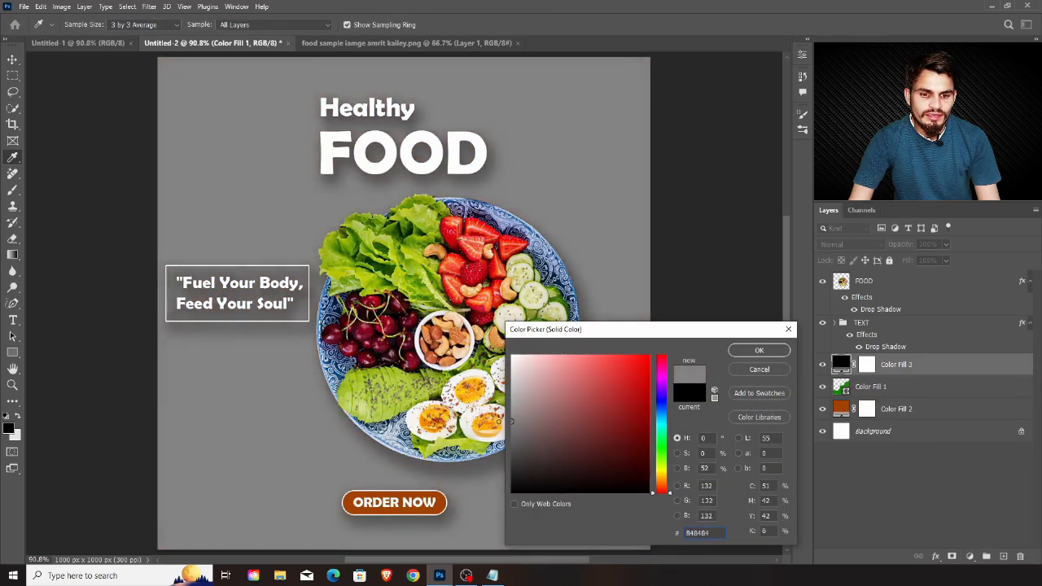
left_click(760, 351)
Convert the grey fill layer to a smart object and set its blend mode to Overlay
right_click(941, 364)
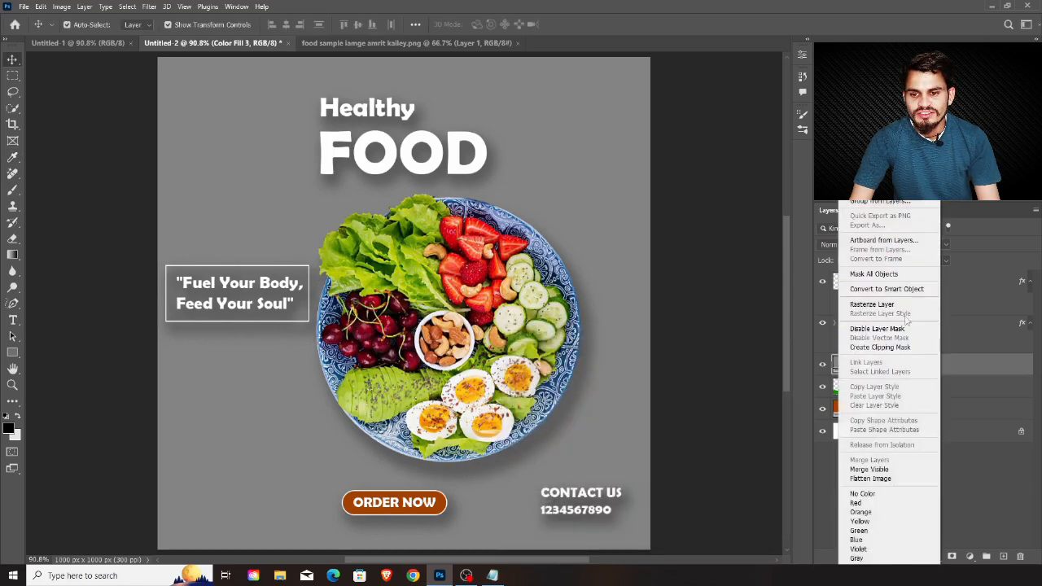
right_click(964, 365)
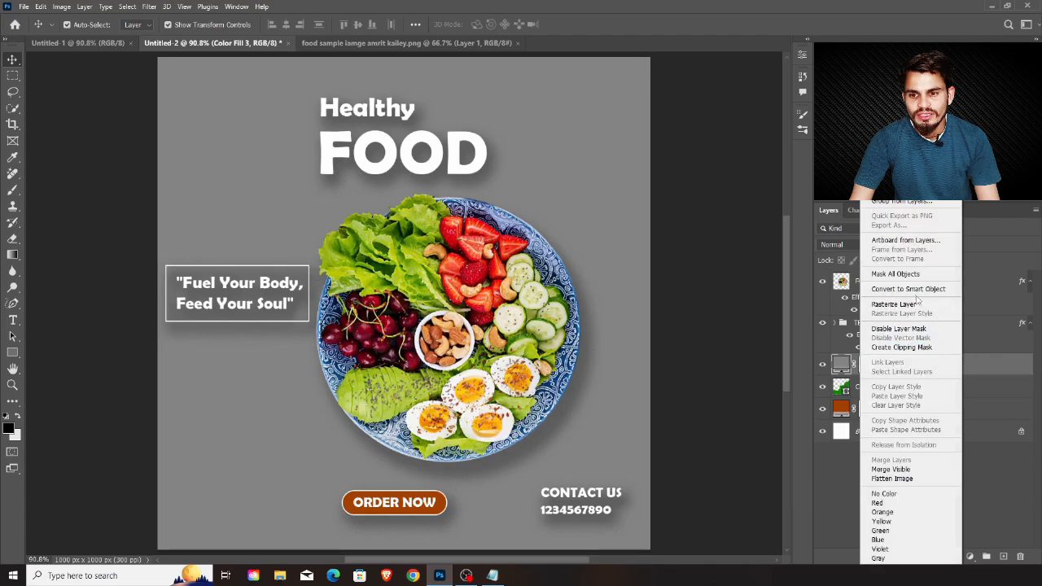
left_click(909, 291)
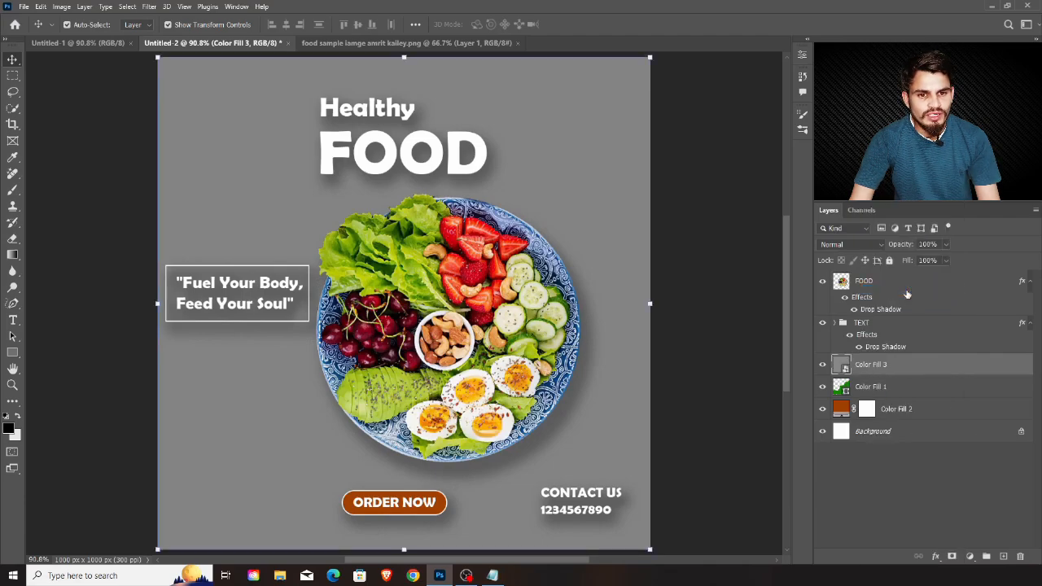
left_click(866, 247)
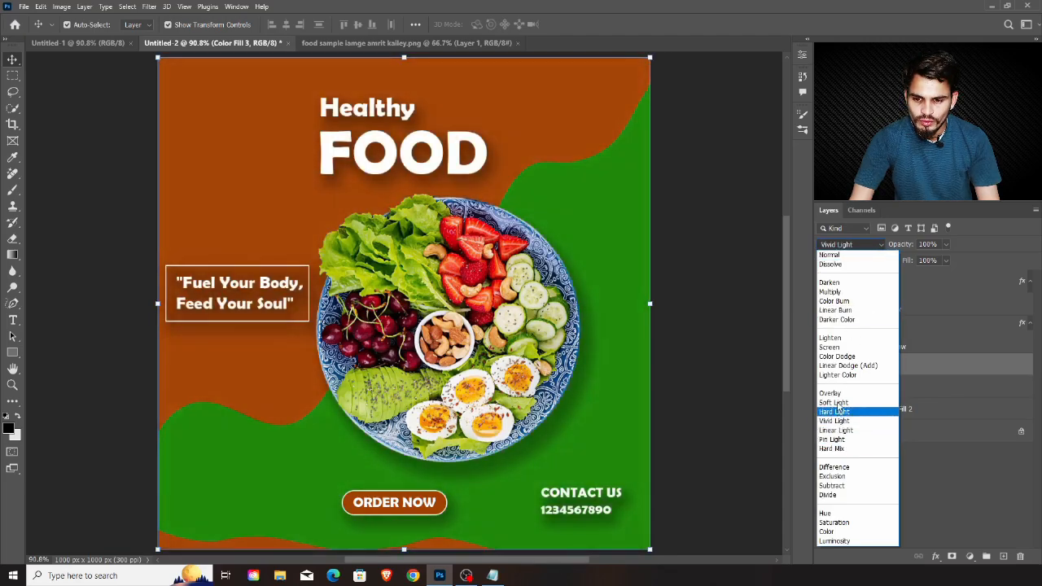
left_click(830, 395)
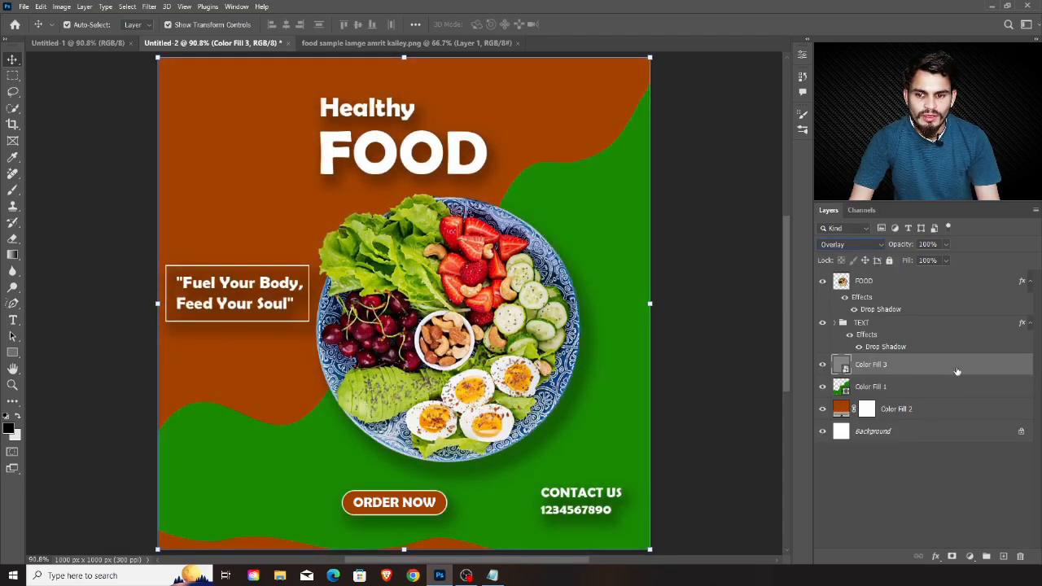
Rename the grey overlay layer to TEXTURE
double_click(879, 367)
type("TEXTURE")
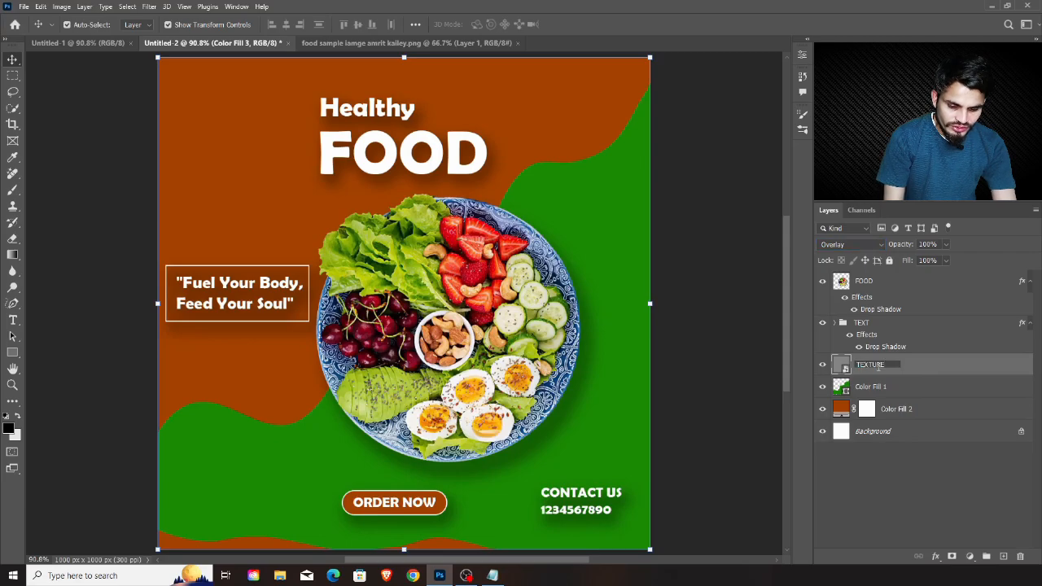
key("Return")
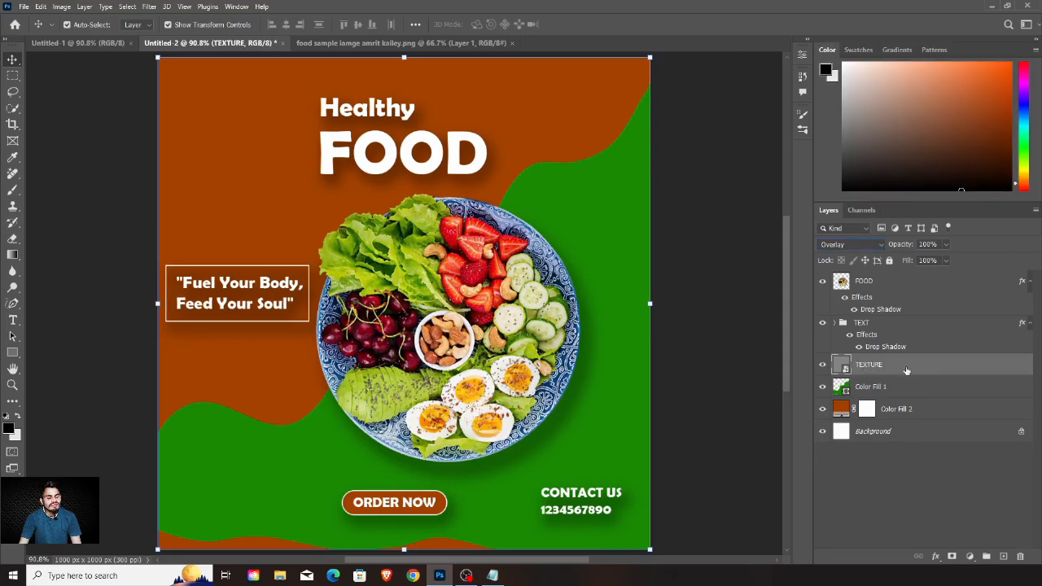
Open the Texturizer filter for the TEXTURE layer from the Filter Gallery, choosing Sandstone texture with 135% scaling
left_click(149, 8)
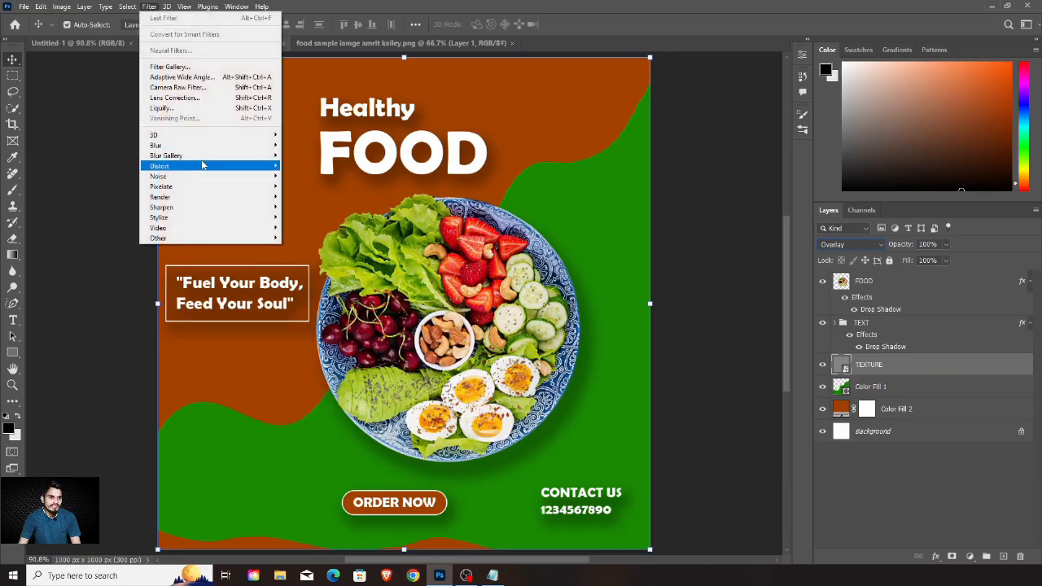
mouse_move(203, 154)
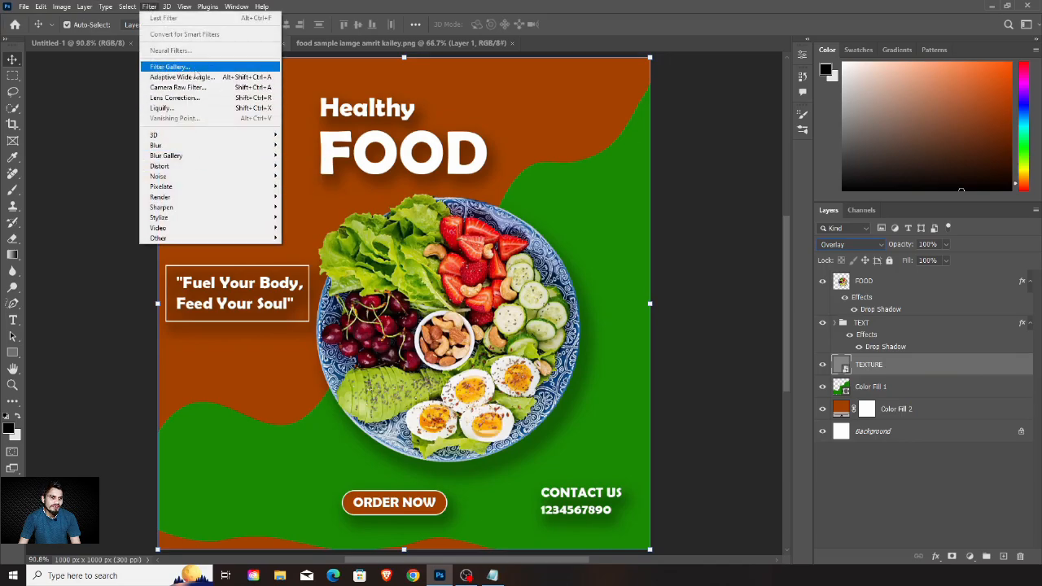
left_click(219, 70)
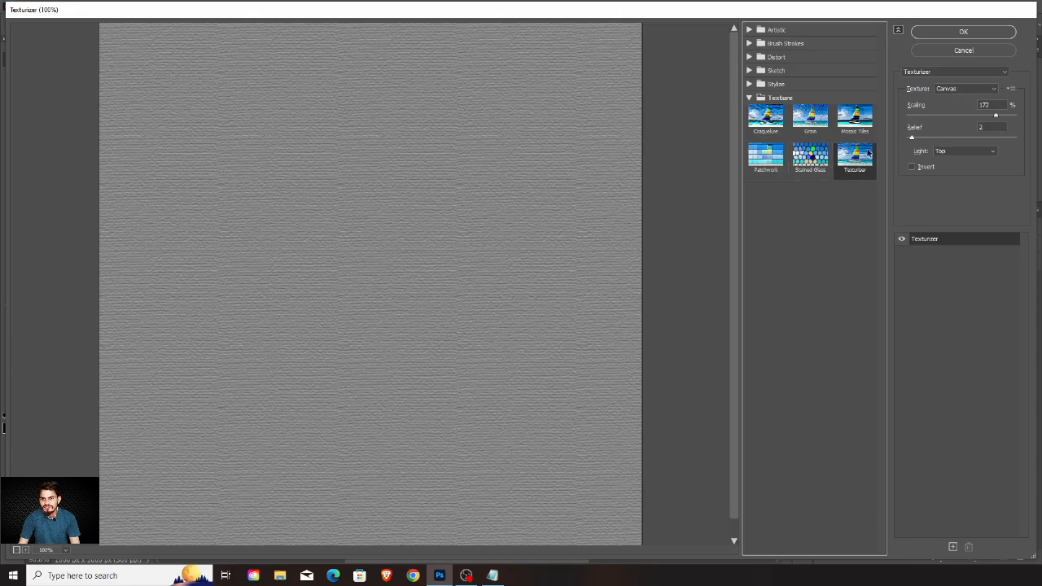
left_click(993, 89)
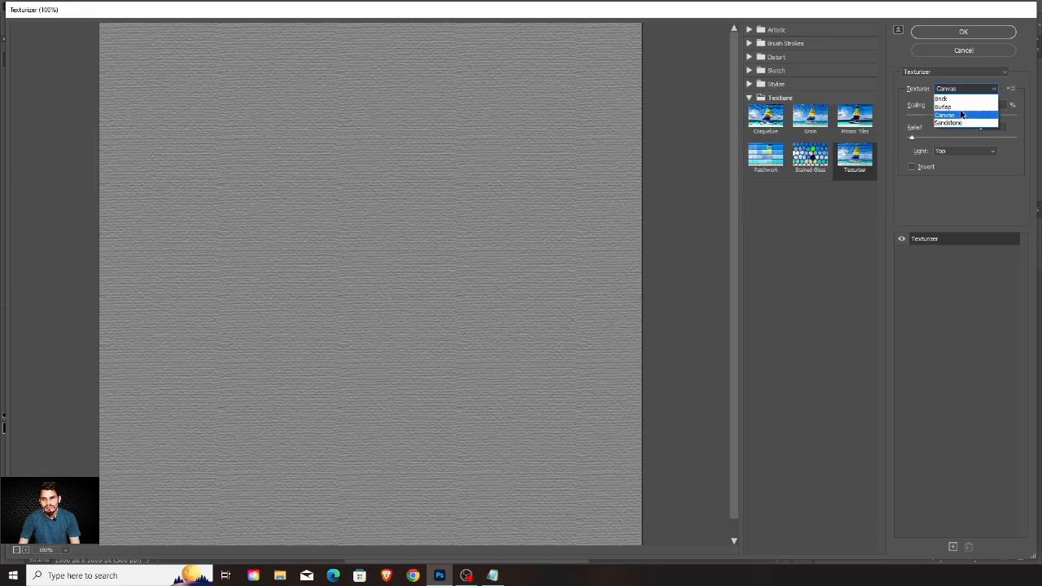
left_click(967, 122)
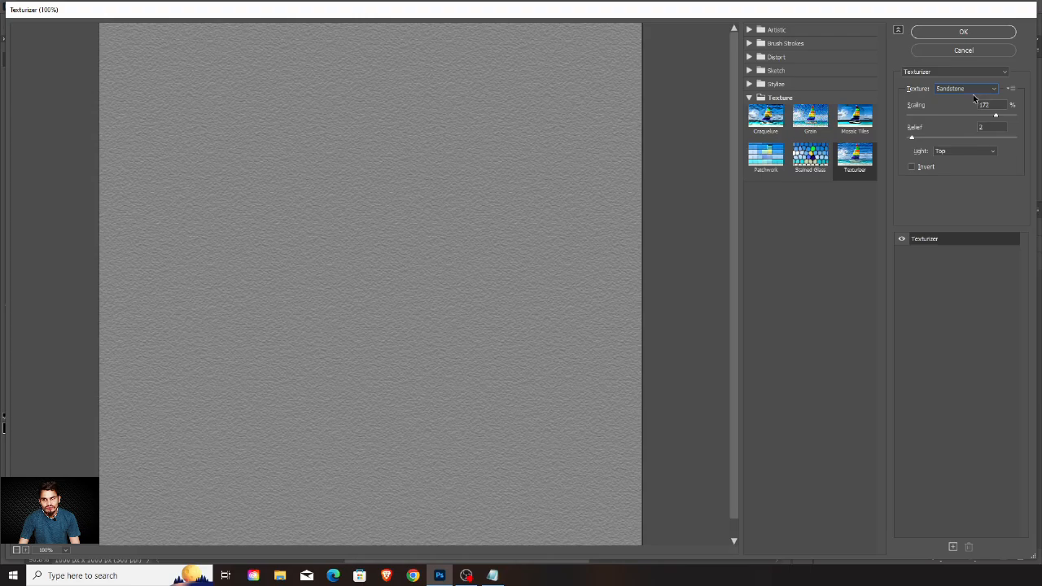
left_click_drag(995, 118, 970, 128)
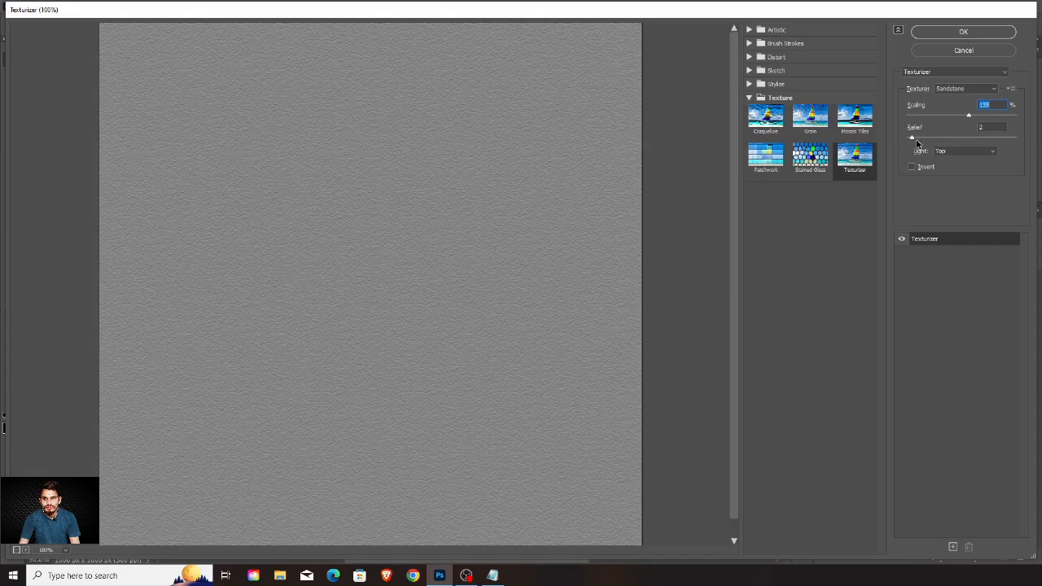
Set the Texturizer relief to 2 and the light direction to Top Left, and apply the filter
left_click_drag(912, 137, 959, 138)
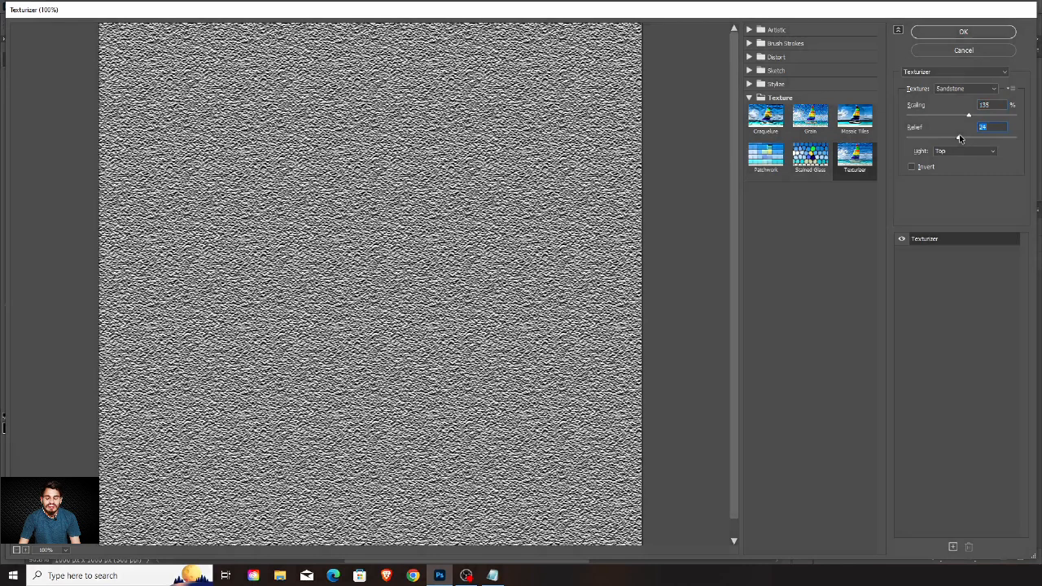
left_click_drag(959, 137, 915, 140)
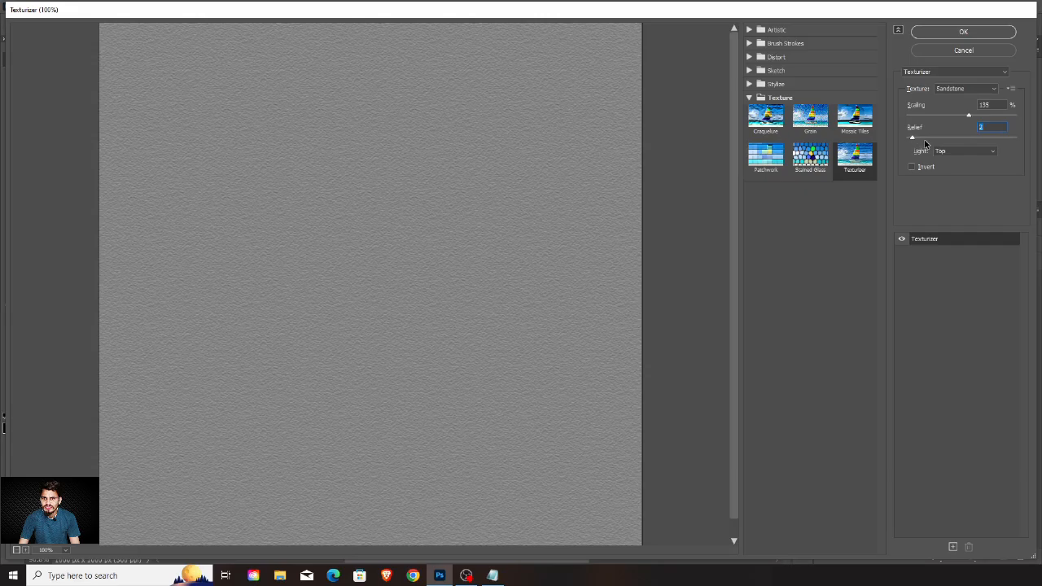
left_click(963, 153)
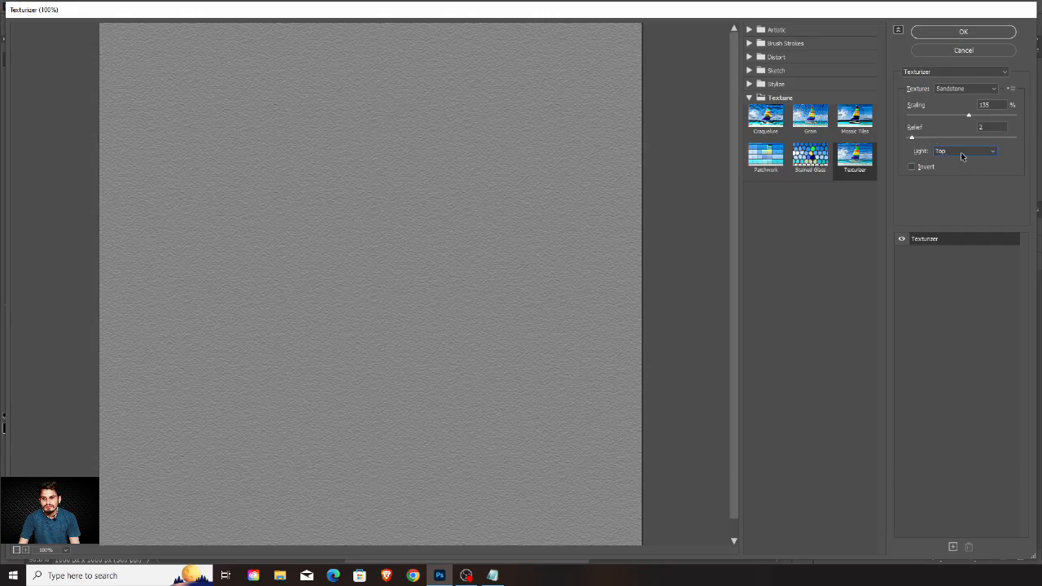
left_click(962, 154)
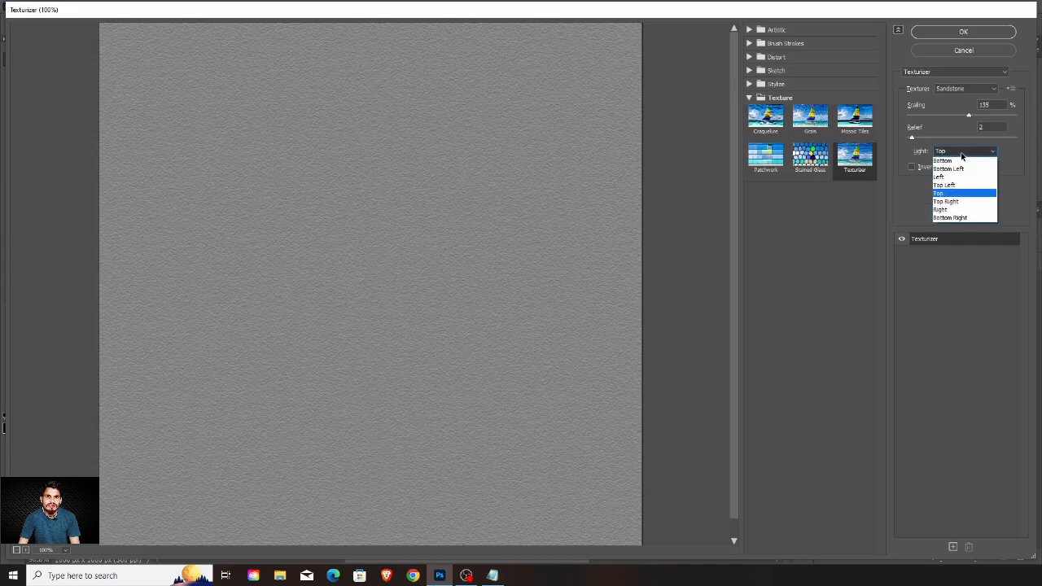
left_click(957, 186)
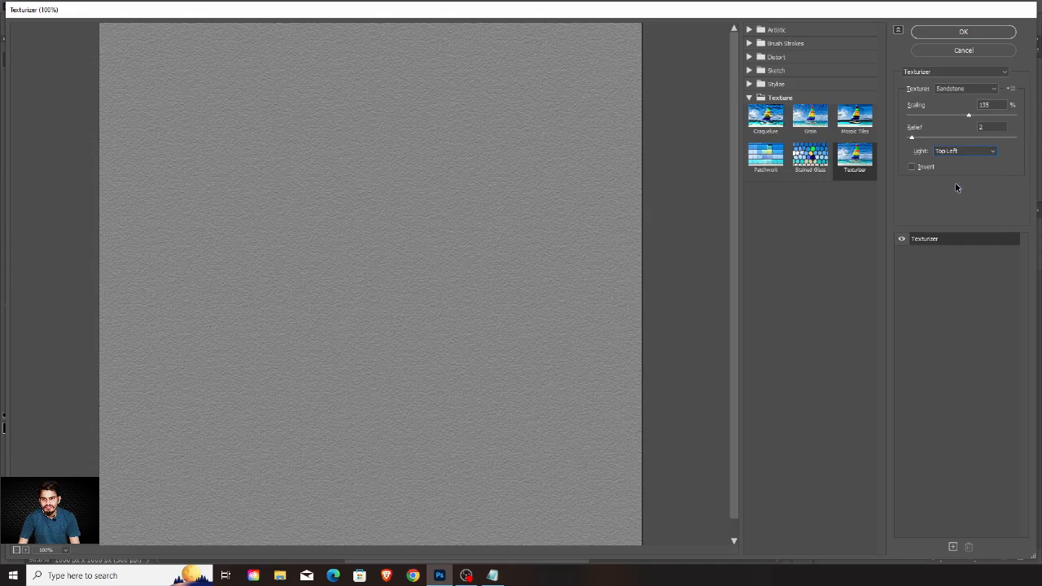
left_click(963, 32)
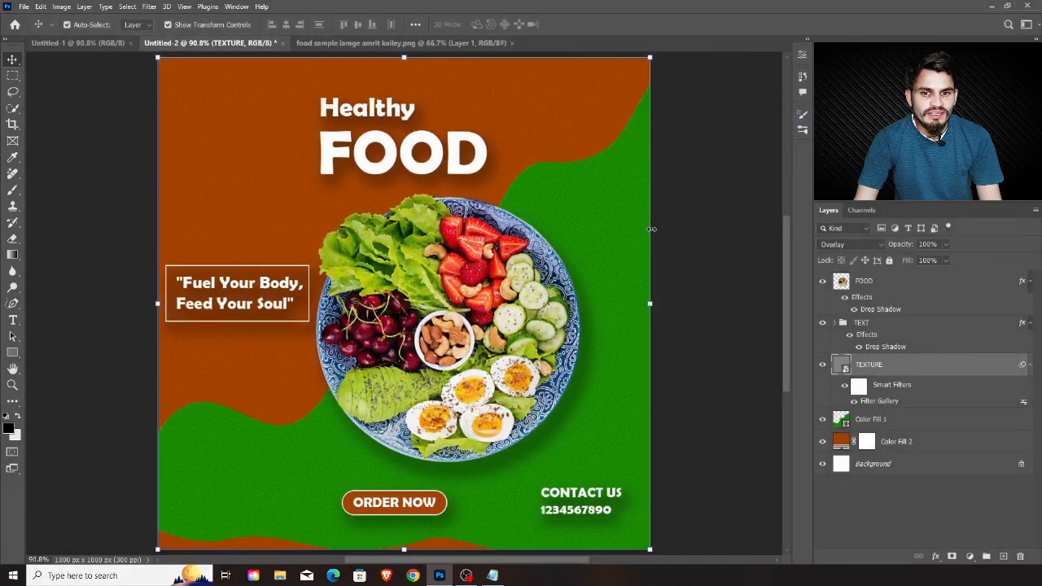
Examine the sandstone texture on the orange background around the heading up close, and return to the full post view
key("ctrl+plus")
key("ctrl+plus")
key("ctrl+plus")
key("ctrl+minus")
key("ctrl+minus")
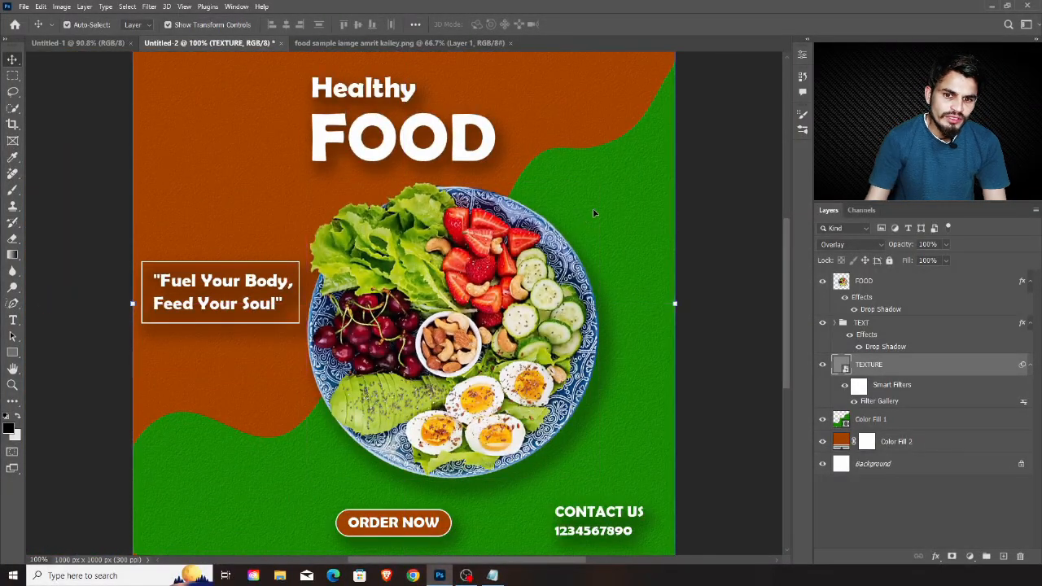
key("h")
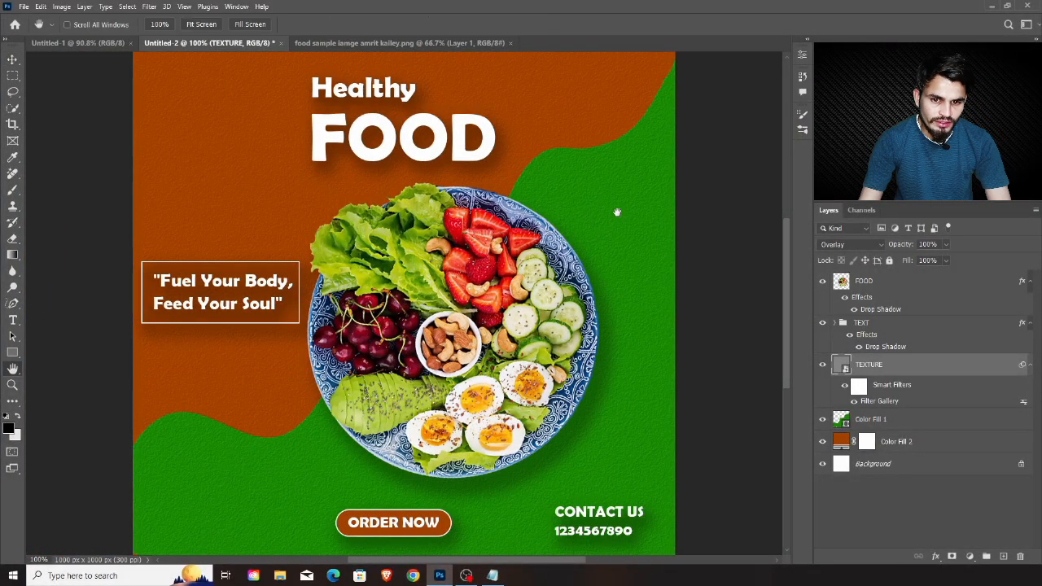
key("ctrl+plus")
key("ctrl+plus")
key("ctrl+plus")
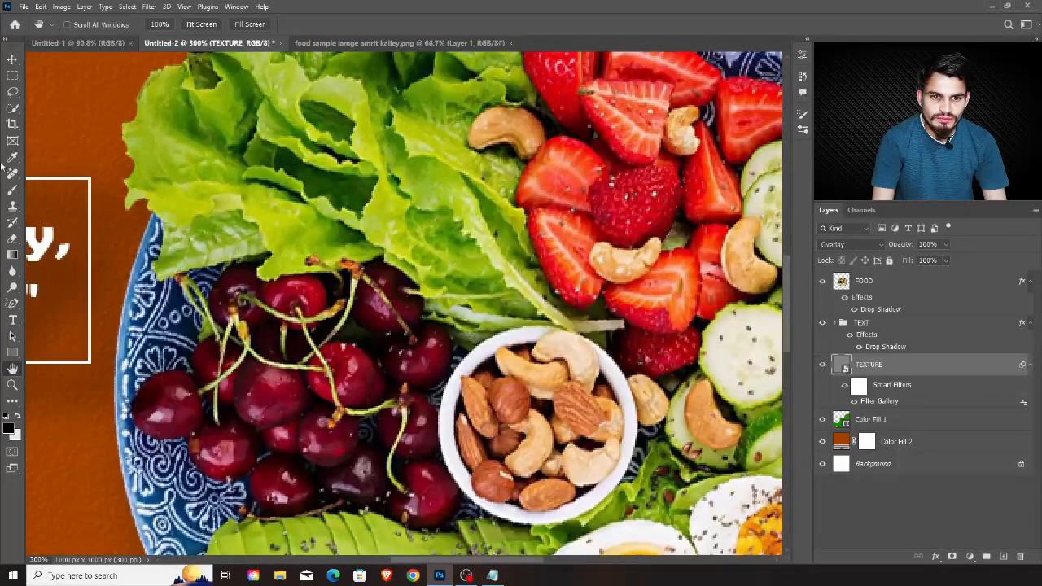
left_click_drag(225, 298, 321, 444)
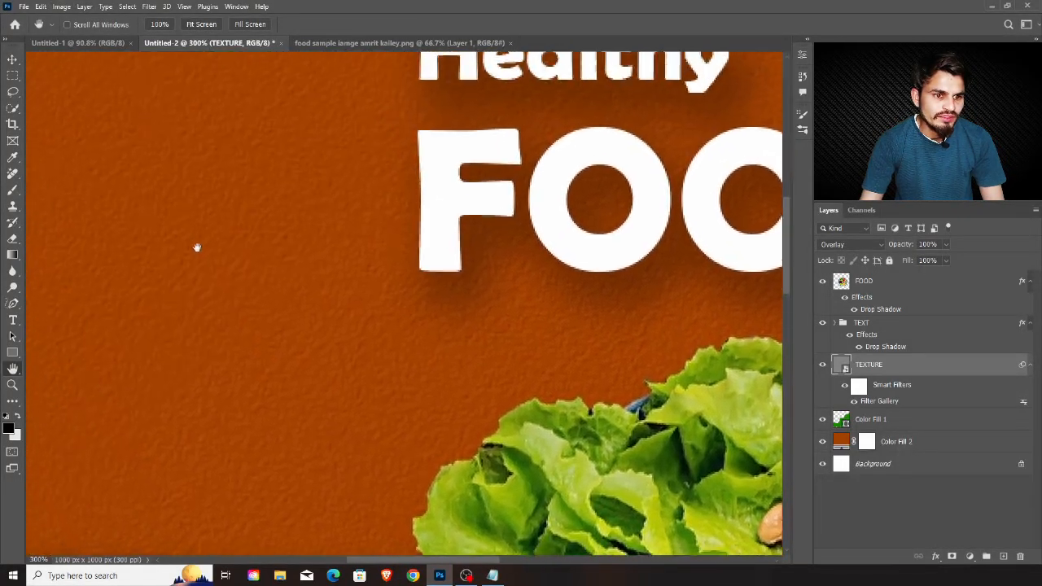
left_click_drag(195, 246, 239, 285)
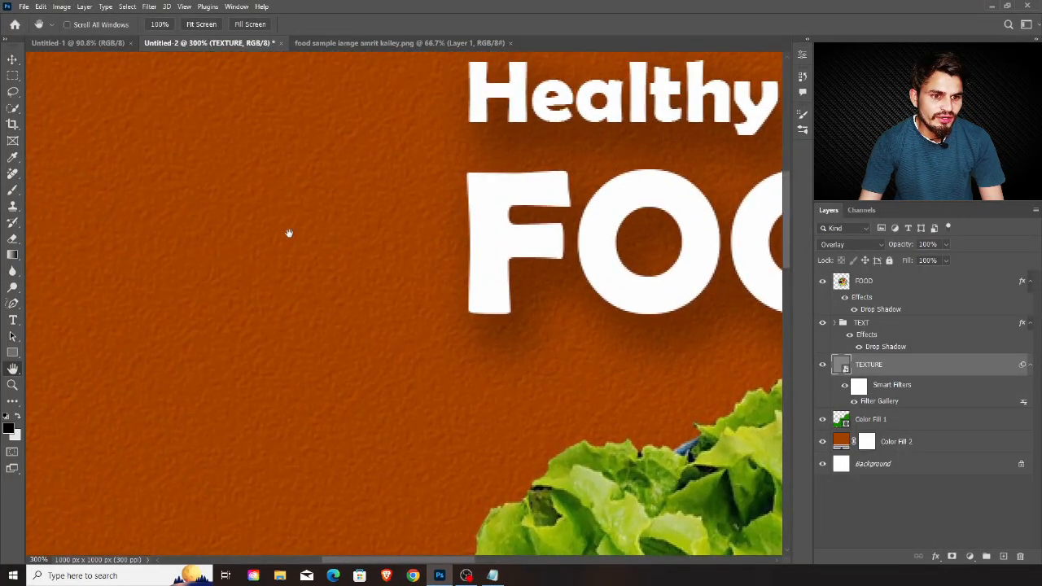
key("ctrl+0")
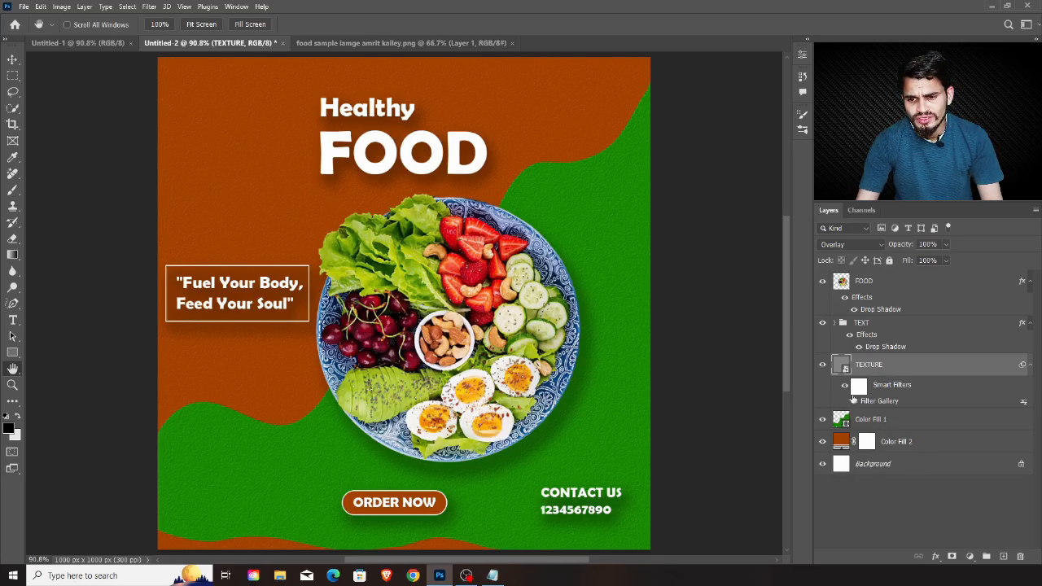
Enlarge the Healthy and FOOD heading texts together and reposition them above the food plate, within the orange area
left_click(835, 324)
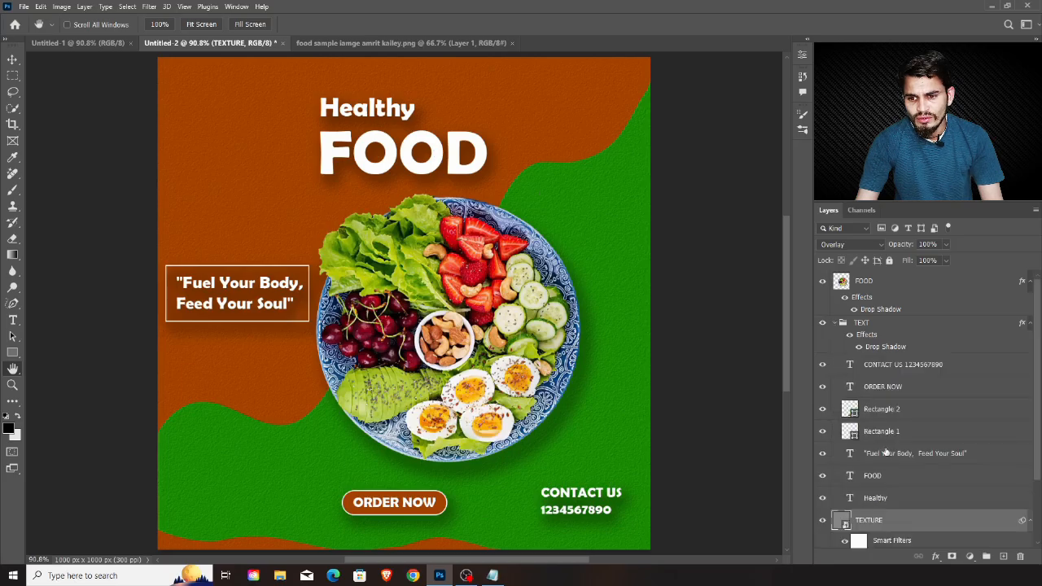
left_click(882, 480)
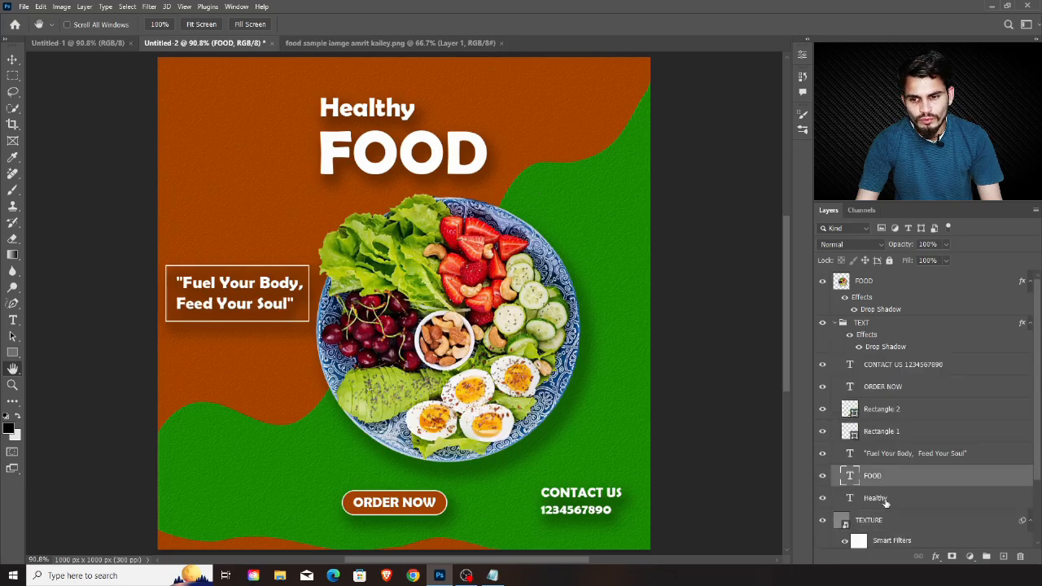
left_click(885, 502, "shift")
key("v")
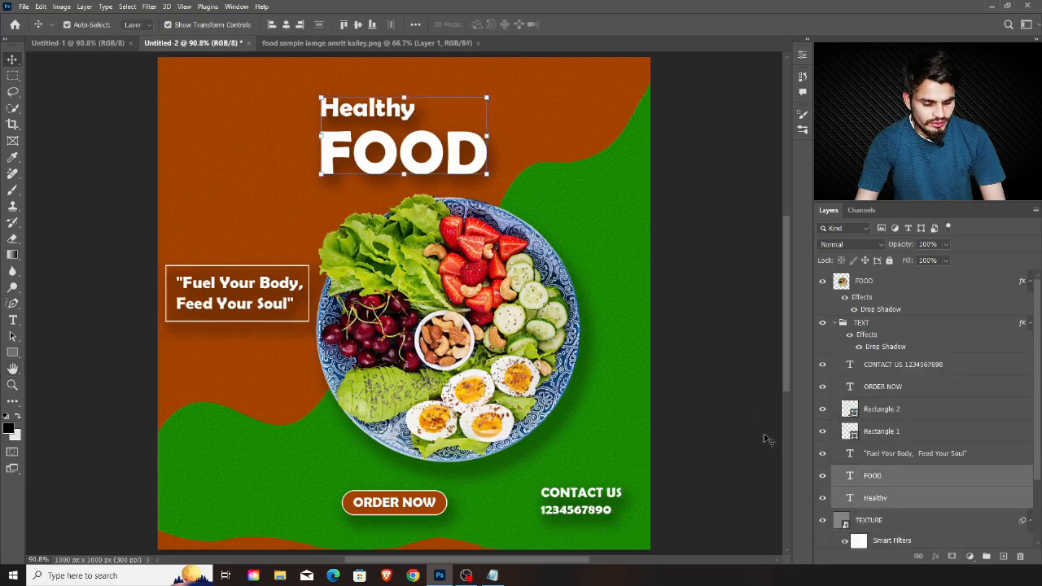
left_click_drag(487, 174, 528, 191)
left_click_drag(471, 170, 484, 161)
key("Return")
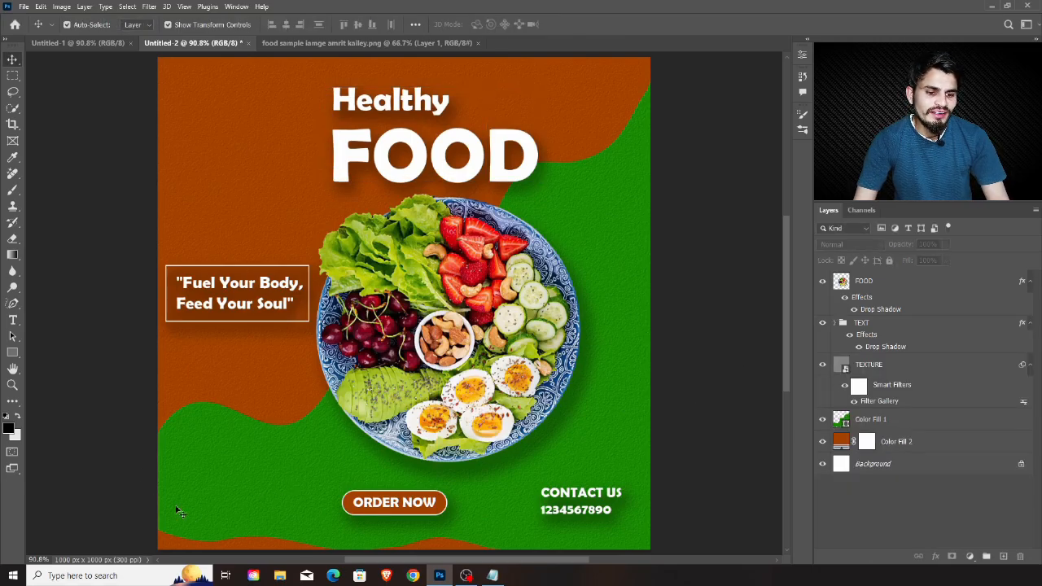
left_click_drag(558, 496, 208, 505)
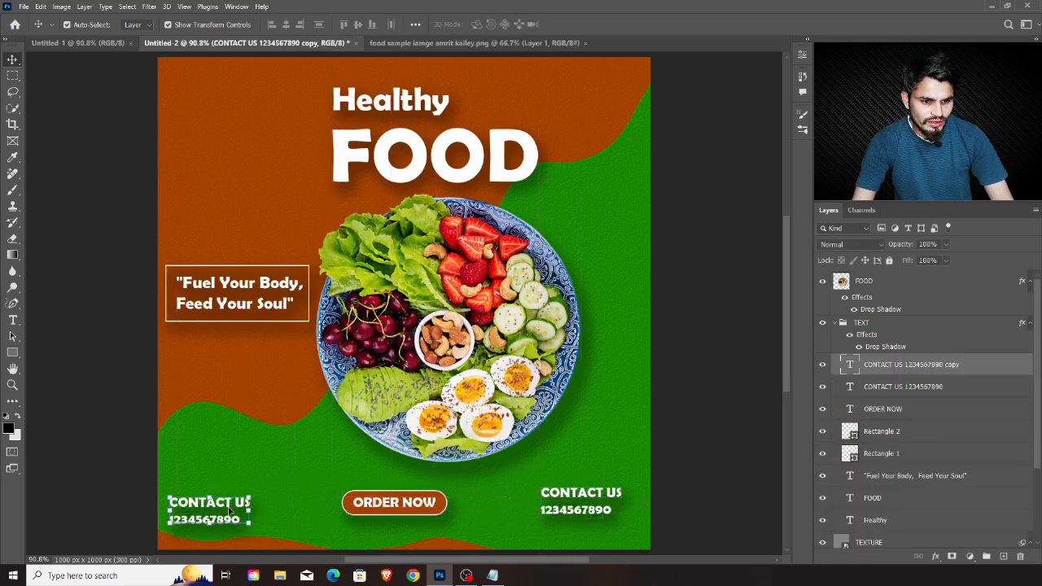
double_click(849, 366)
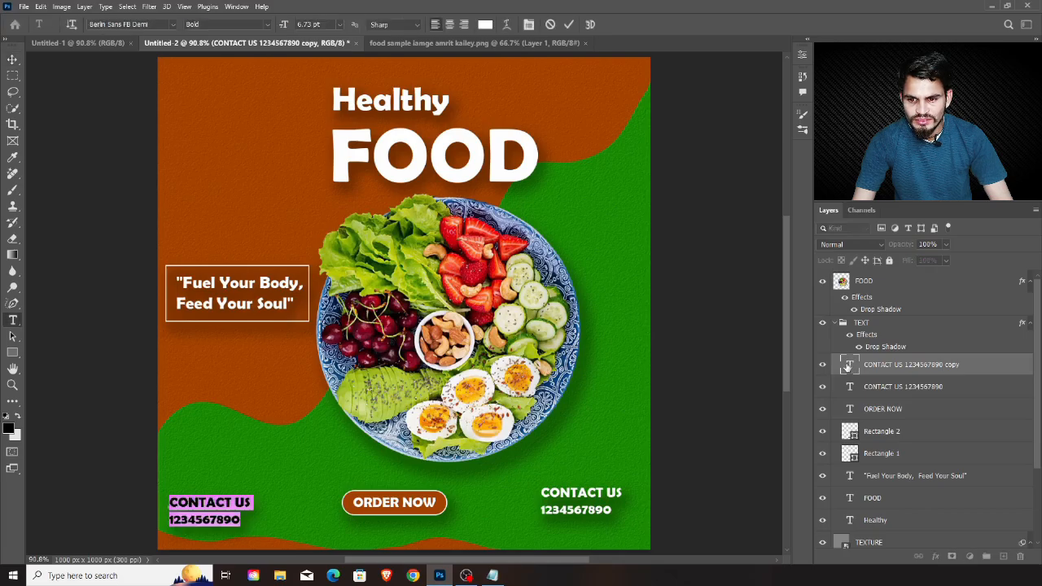
type("www")
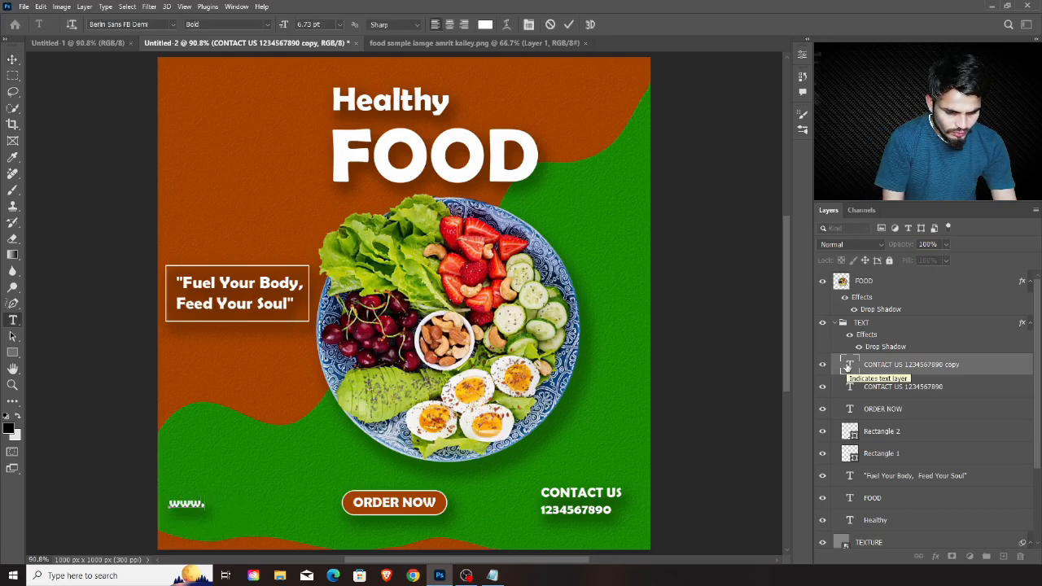
type(".web")
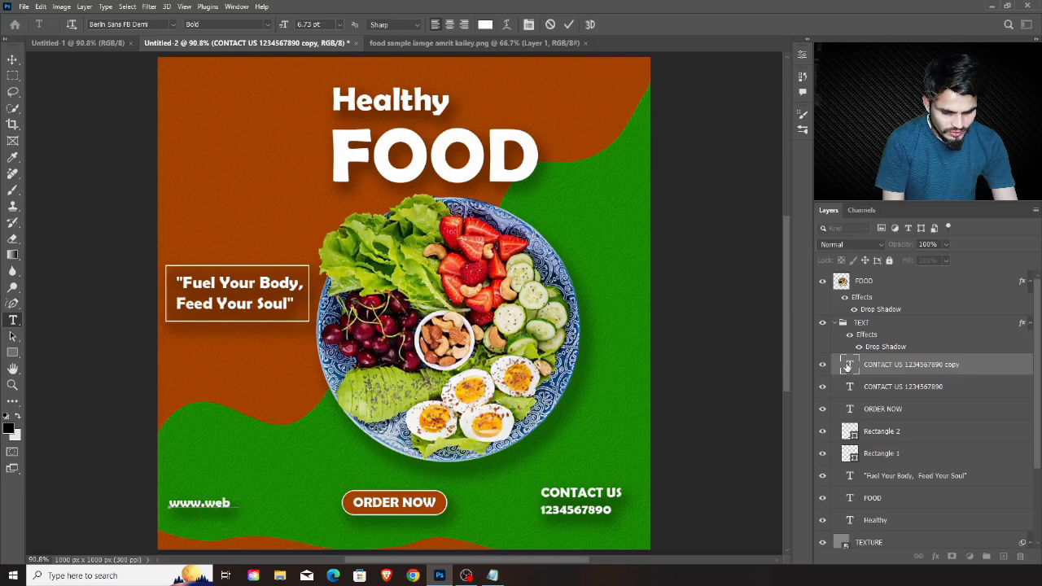
type("sit")
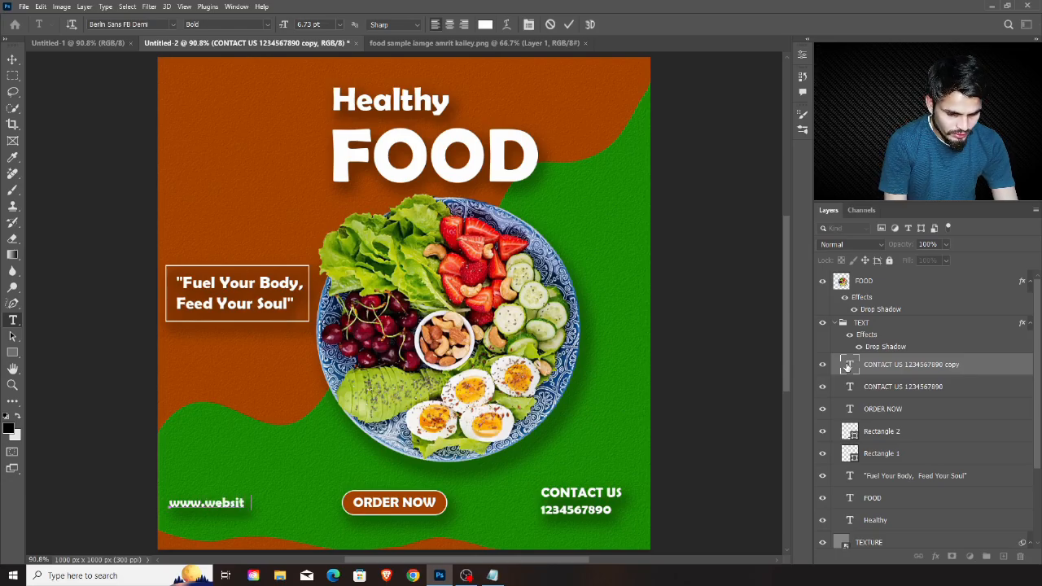
type("e")
type(".cp")
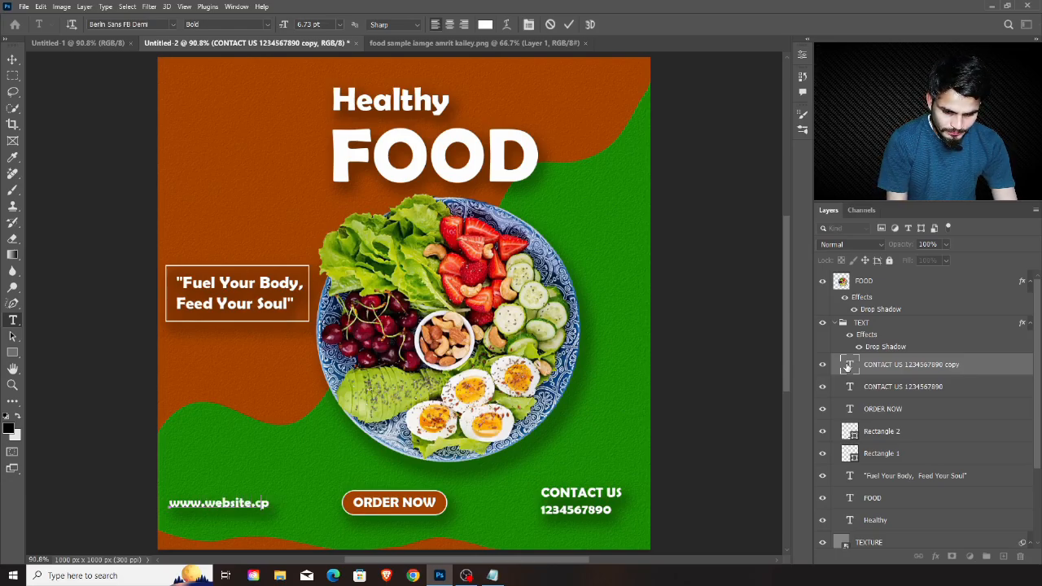
key("BackSpace")
type("om")
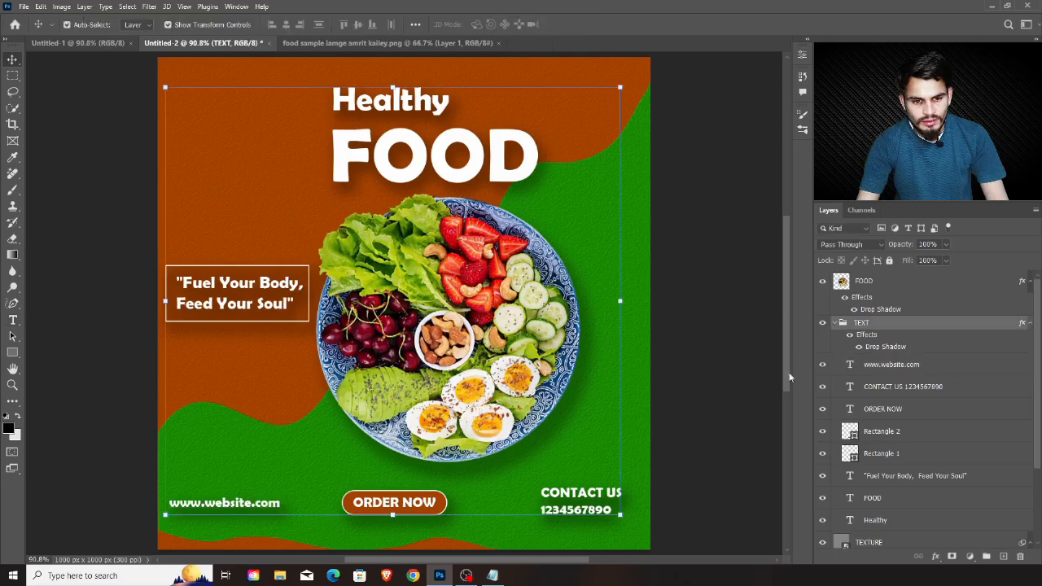
left_click(757, 410)
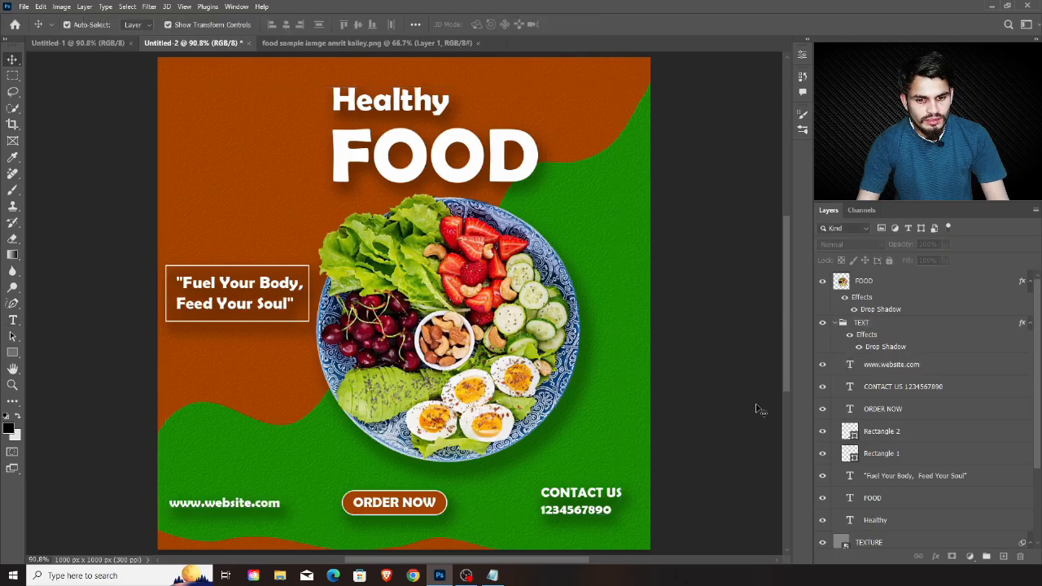
left_click(254, 507)
double_click(254, 505)
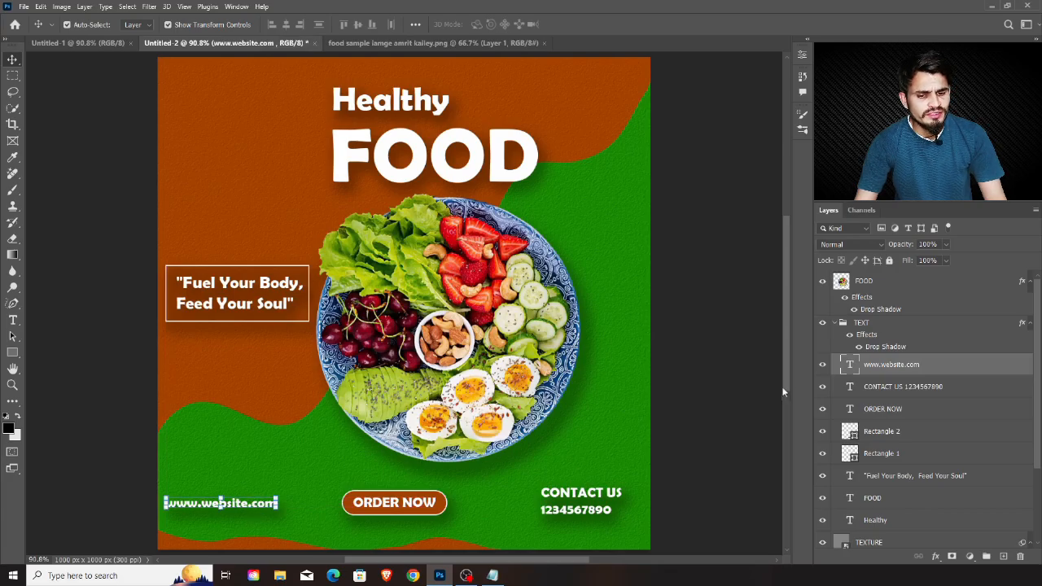
left_click(843, 324)
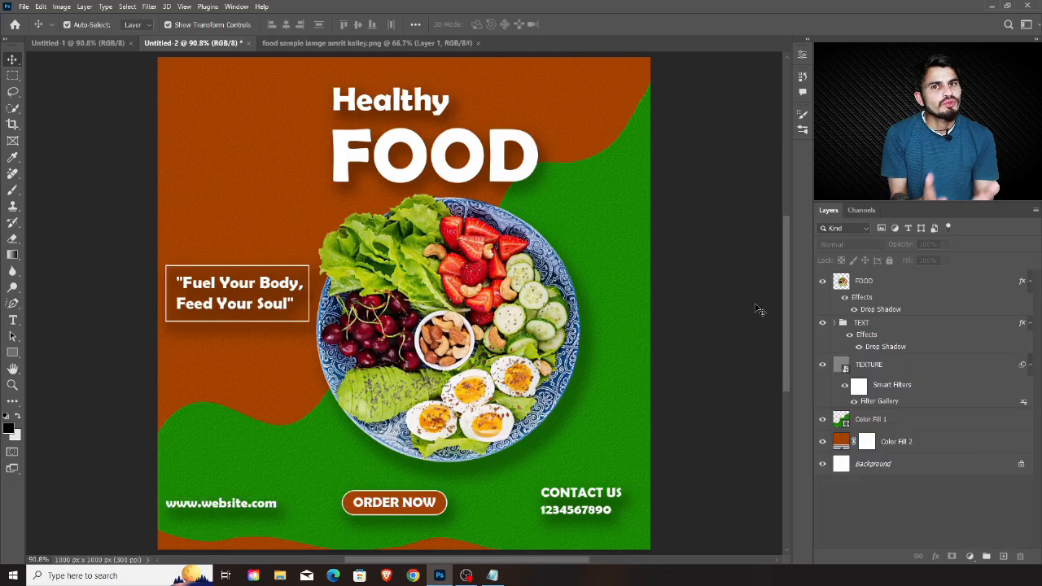